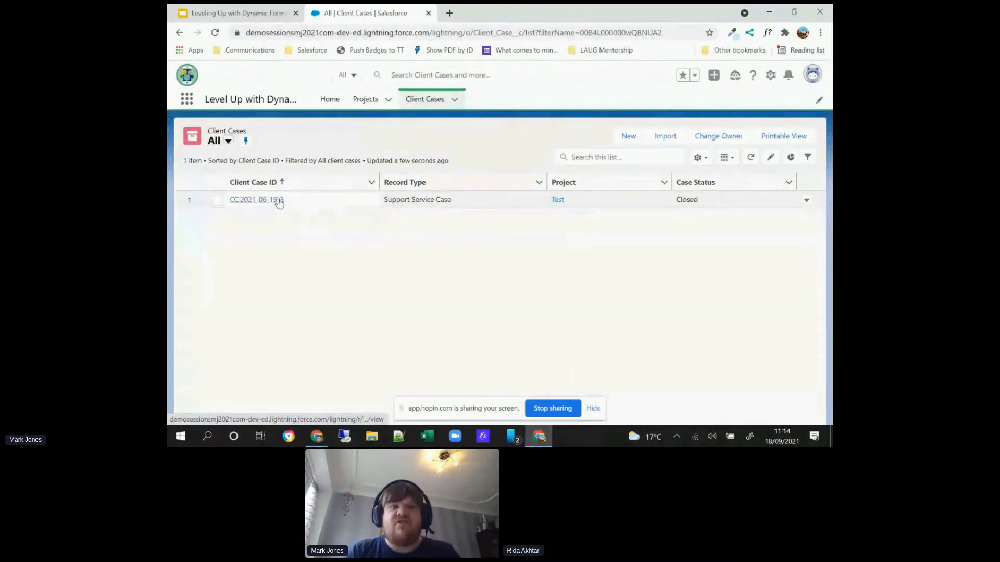
Step: Open the only client case in the list and review its information, case closure and confirmation fields
click(277, 200)
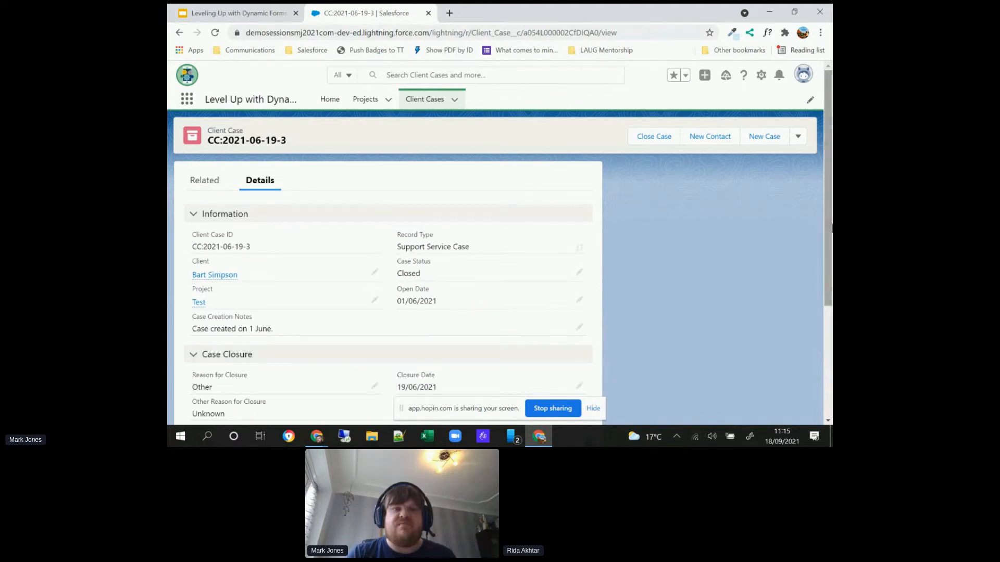
scroll(832, 227, down, 2)
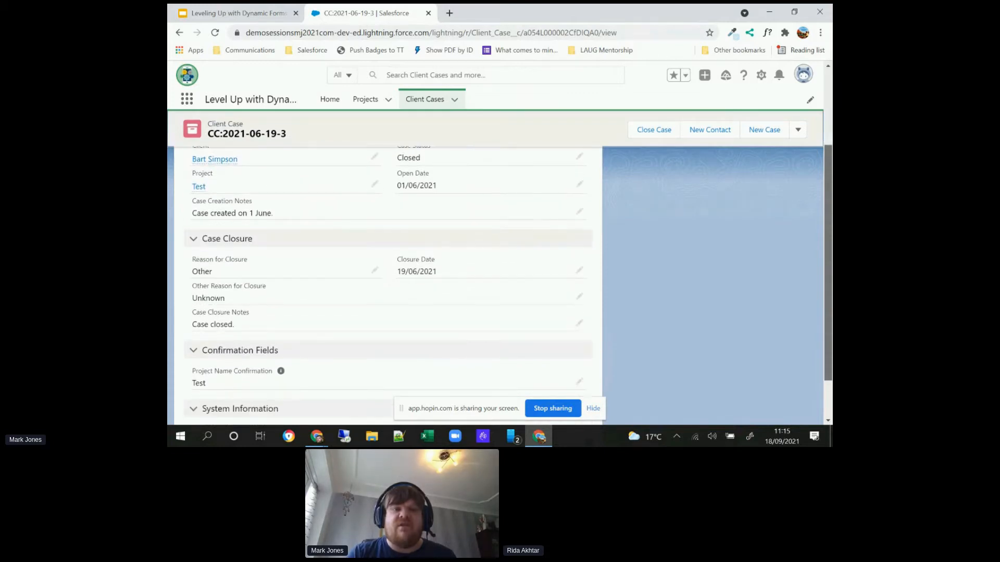
scroll(828, 227, up, 3)
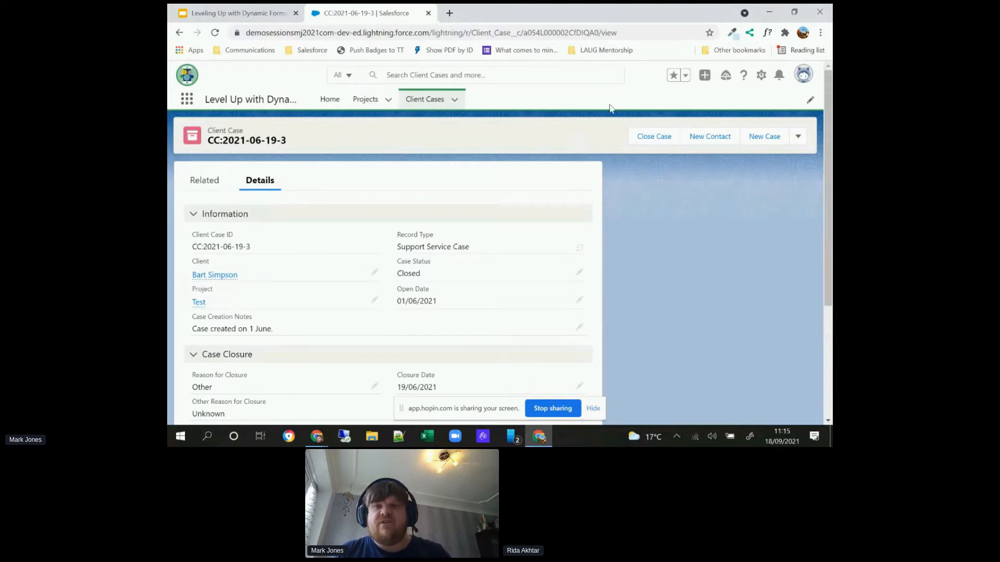
Step: Open the Client Case record page for editing in Lightning App Builder and dismiss the walkthrough tip
click(761, 77)
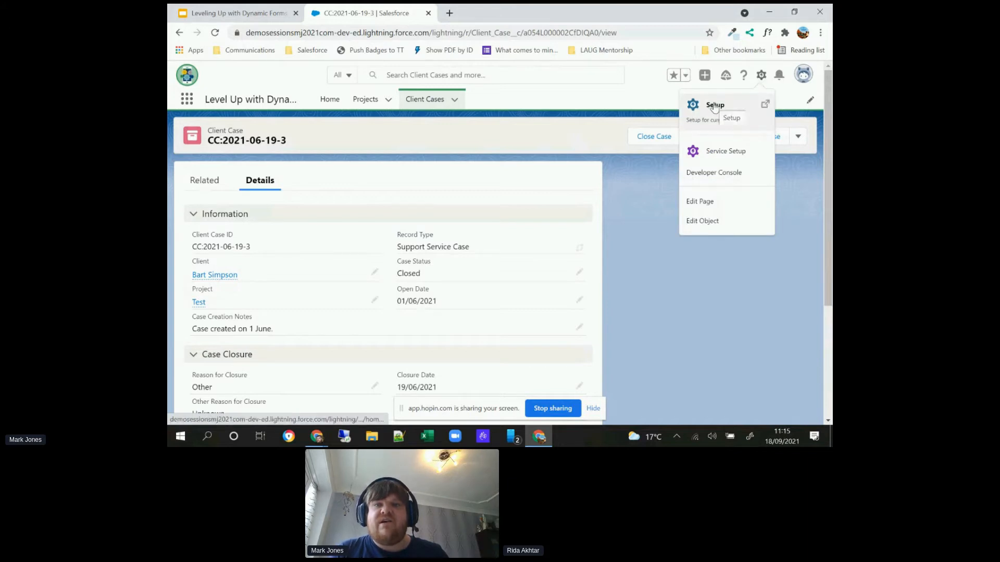
click(702, 202)
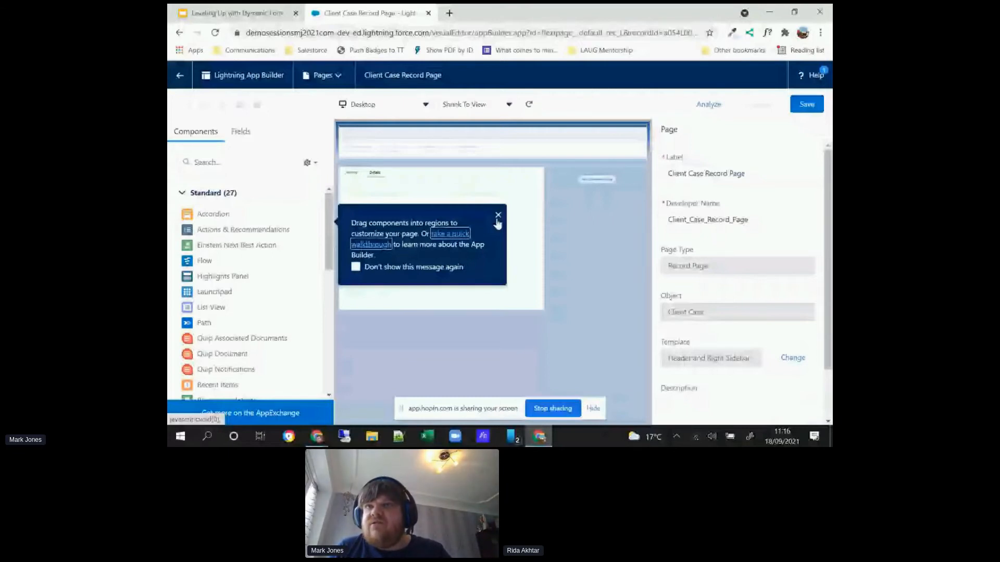
click(498, 216)
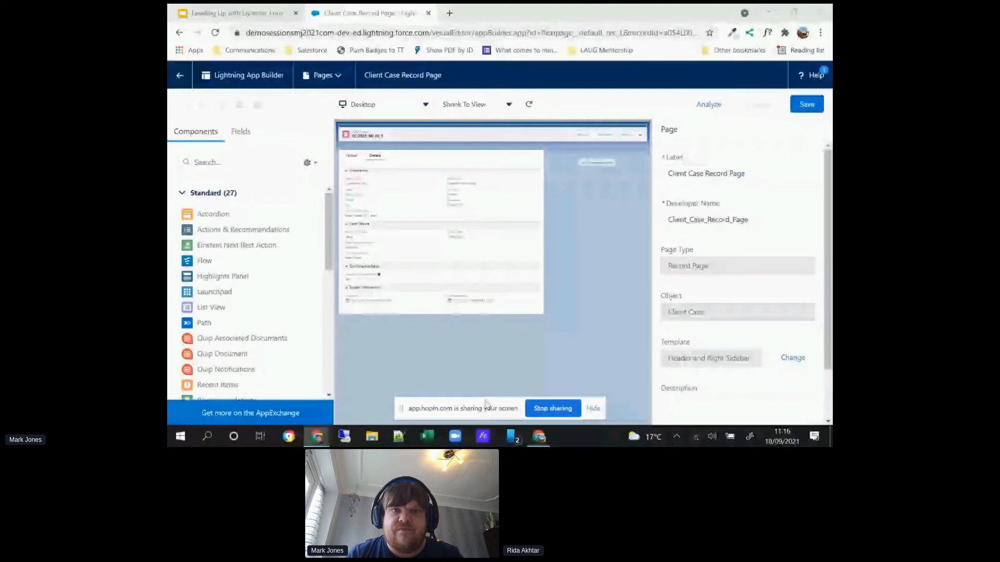
Step: Preview the page canvas at 100% zoom and return it to Shrink To View
click(480, 106)
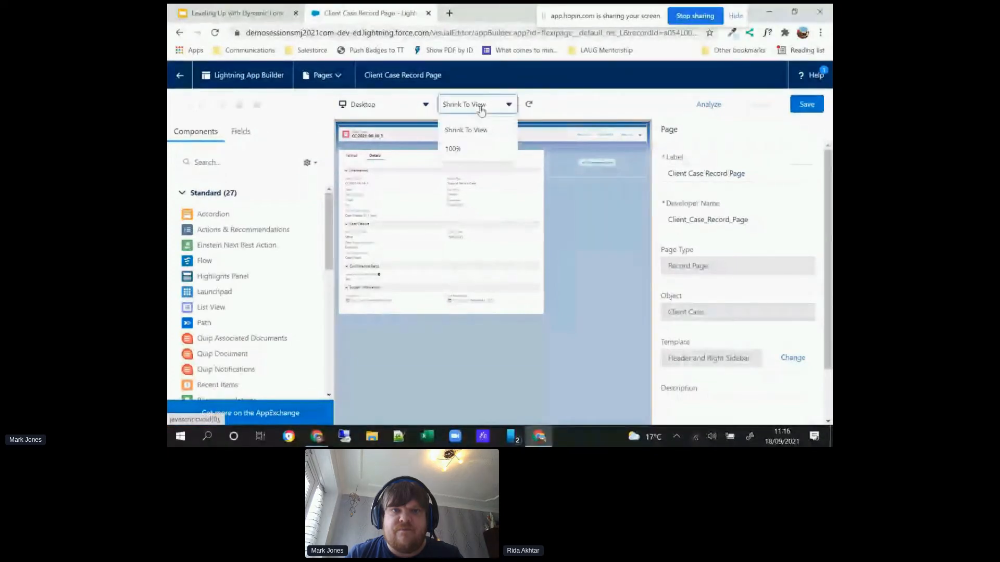
click(465, 148)
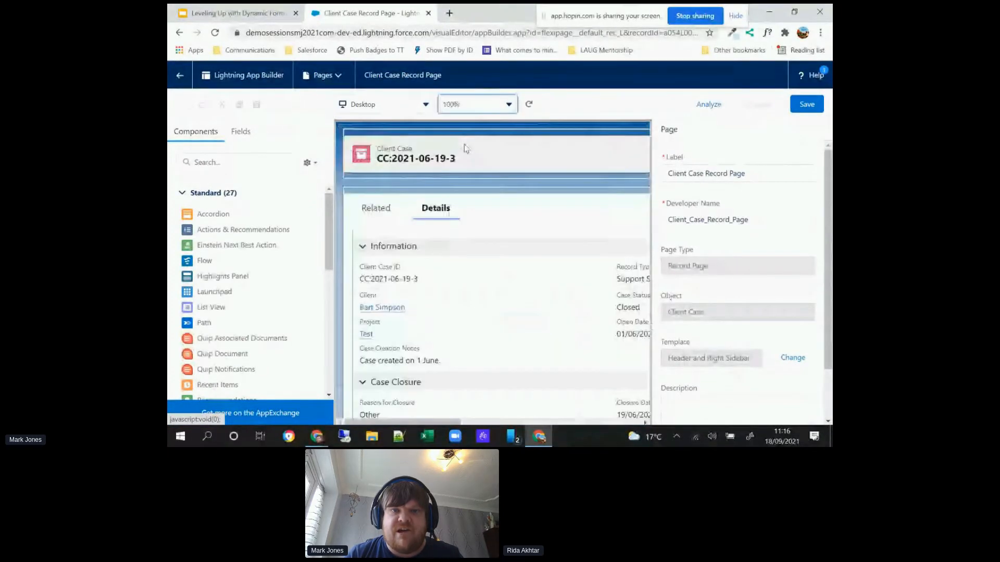
click(494, 102)
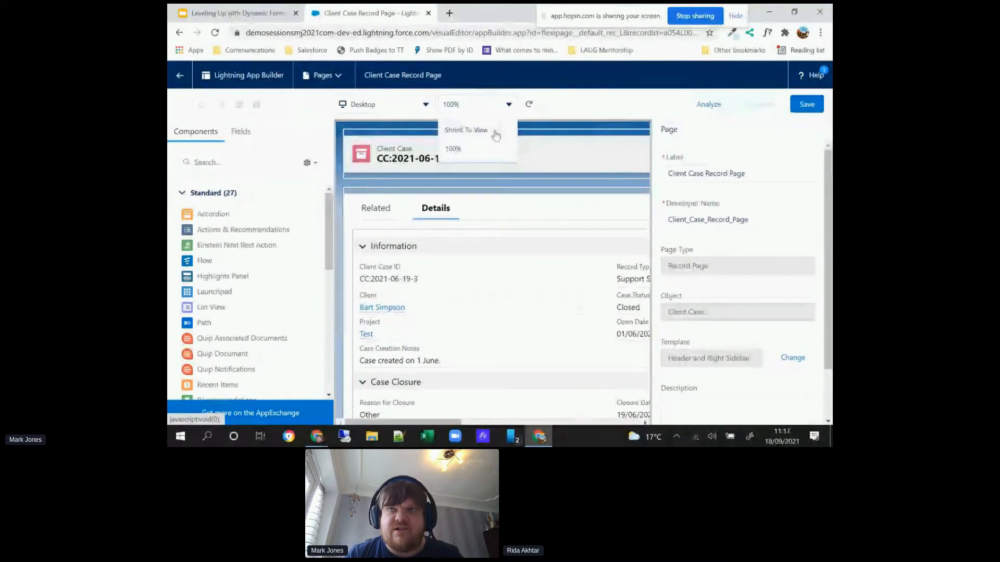
click(495, 134)
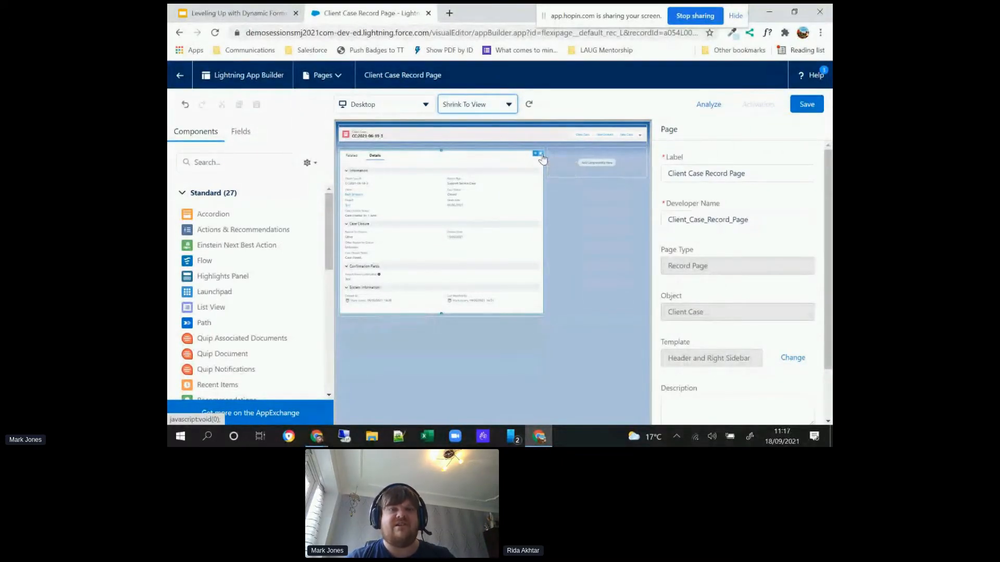
Step: Replace the existing tabbed component in the page's main region with a new Tabs component
click(541, 155)
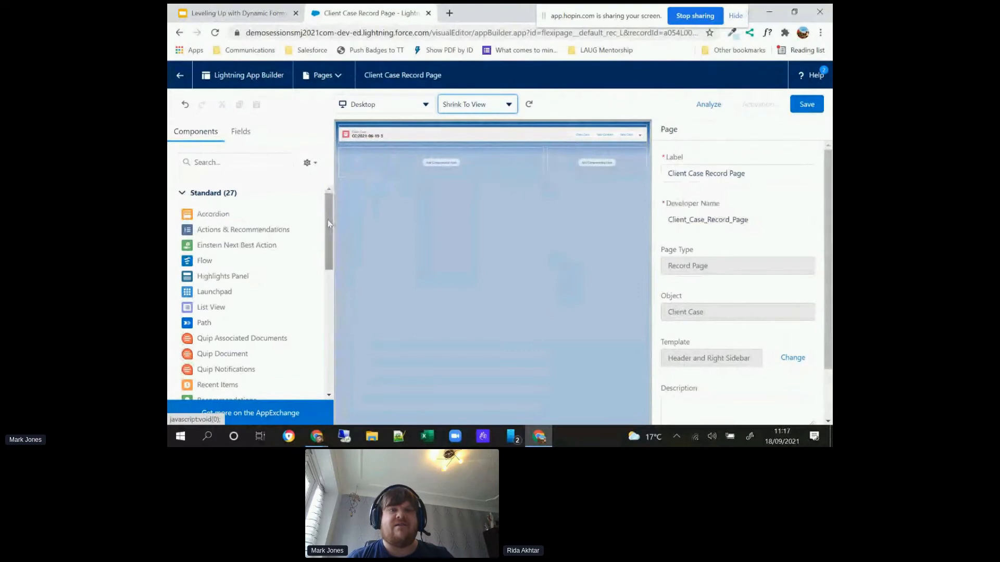
drag(327, 239, 328, 351)
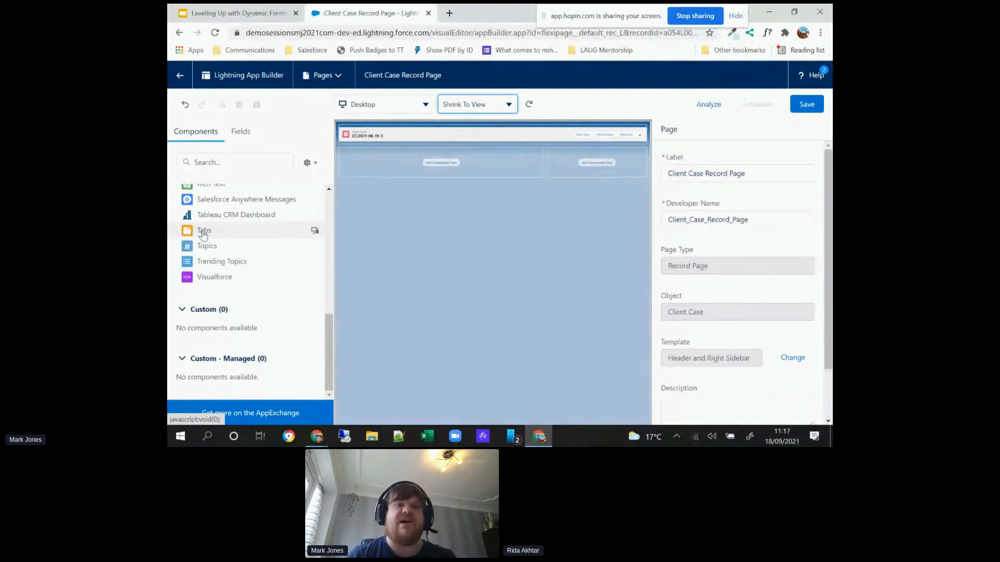
drag(226, 226, 405, 163)
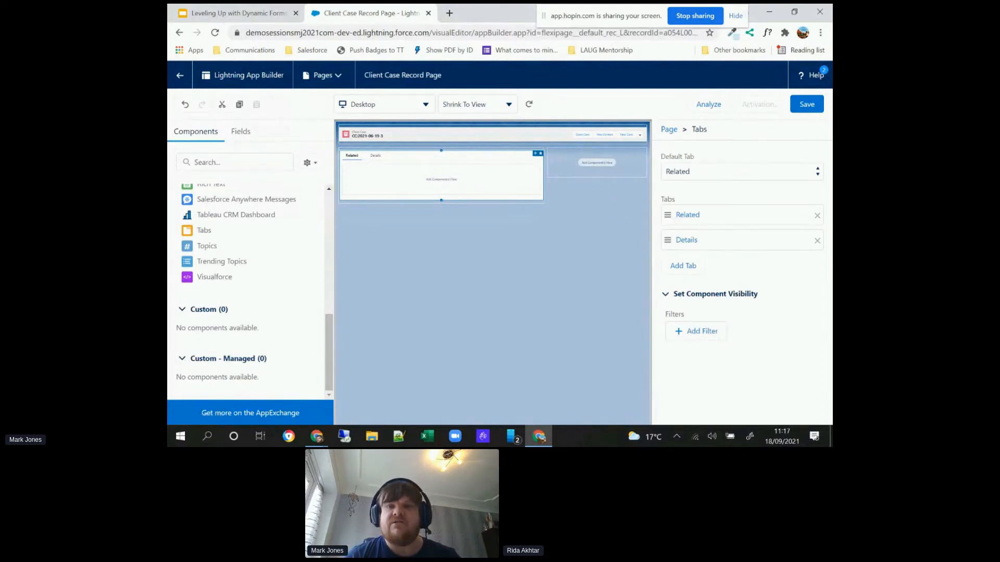
Step: Set the Tabs component's default tab to <First Tab> and remove the Related tab, leaving only Details
click(740, 175)
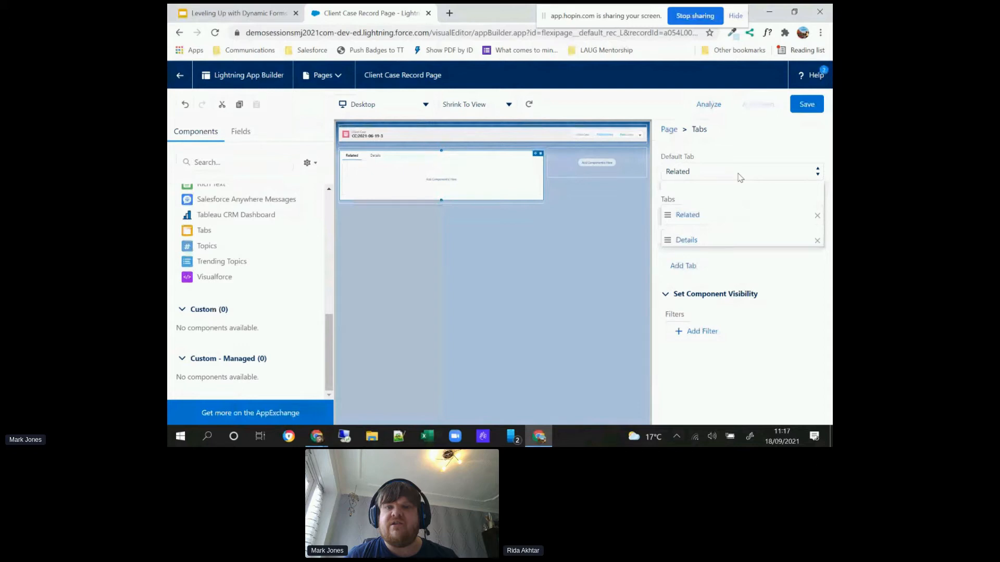
click(740, 174)
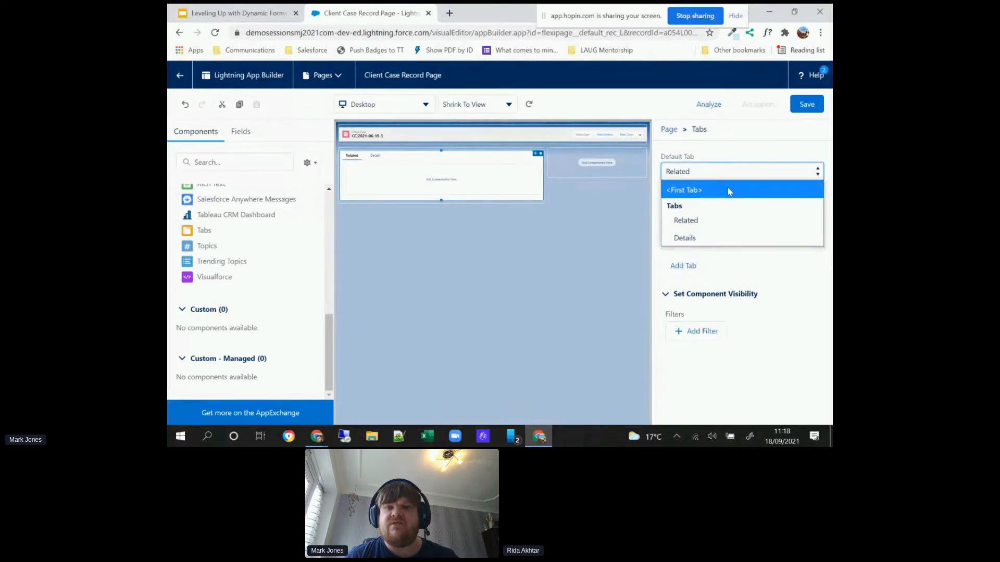
click(729, 191)
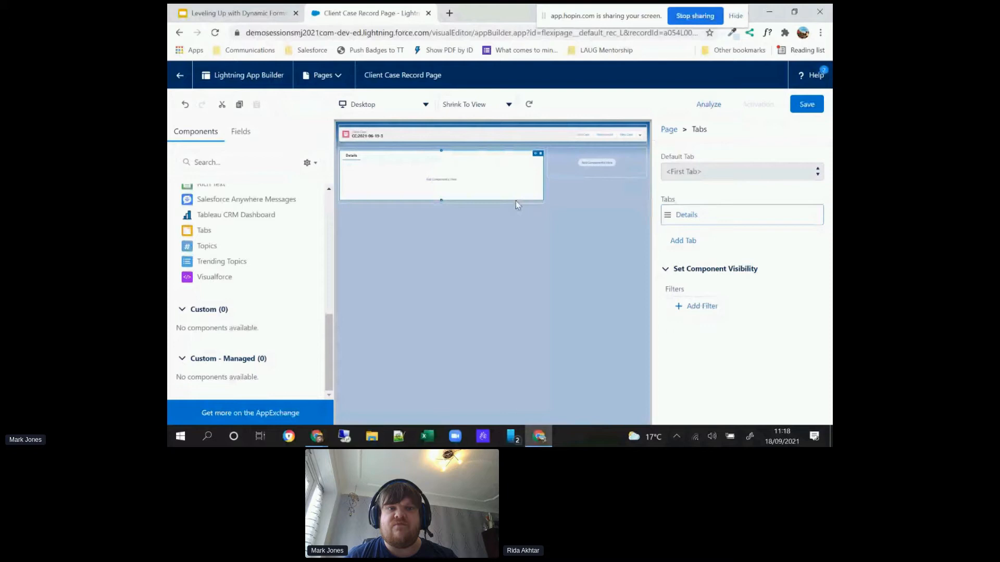
Step: Add a two-column field section inside the Details tab and label it "Case Information"
scroll(330, 259, up, 5)
scroll(330, 259, up, 2)
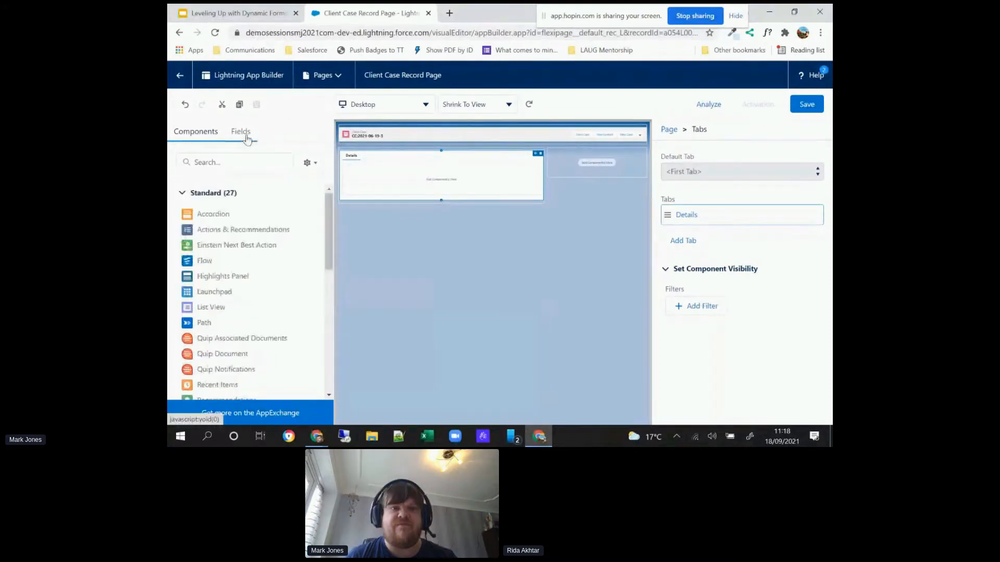
click(247, 139)
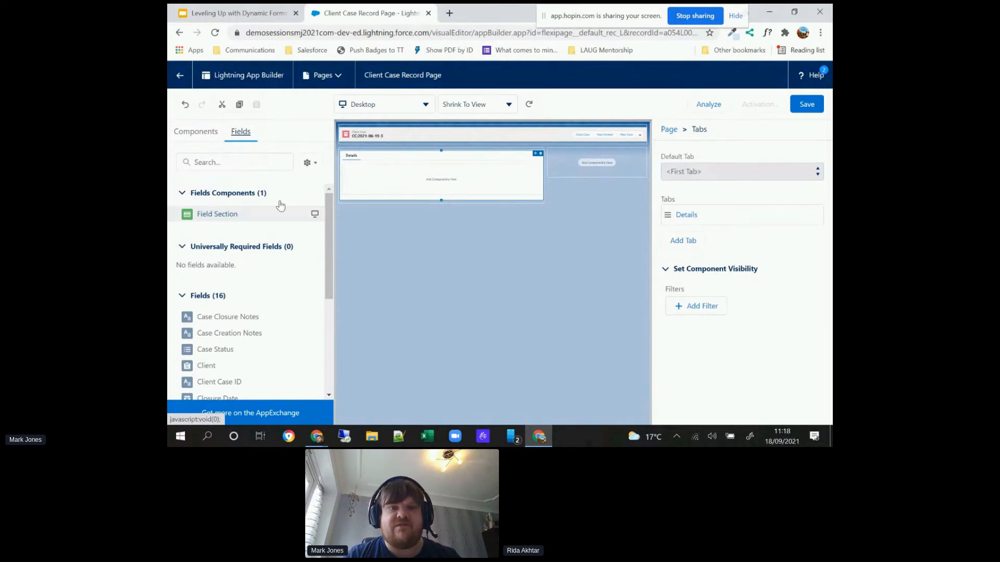
drag(280, 205, 413, 179)
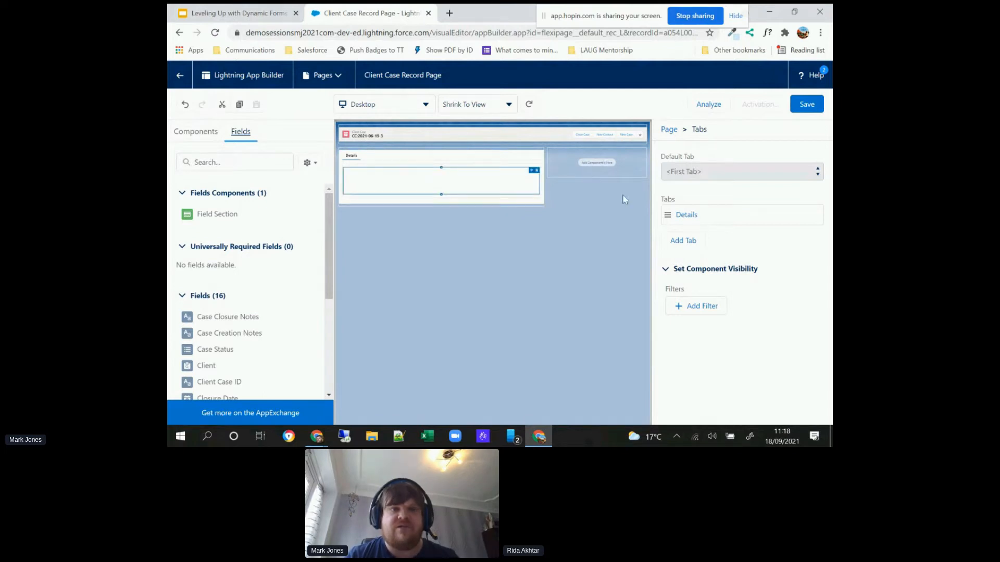
drag(329, 267, 324, 365)
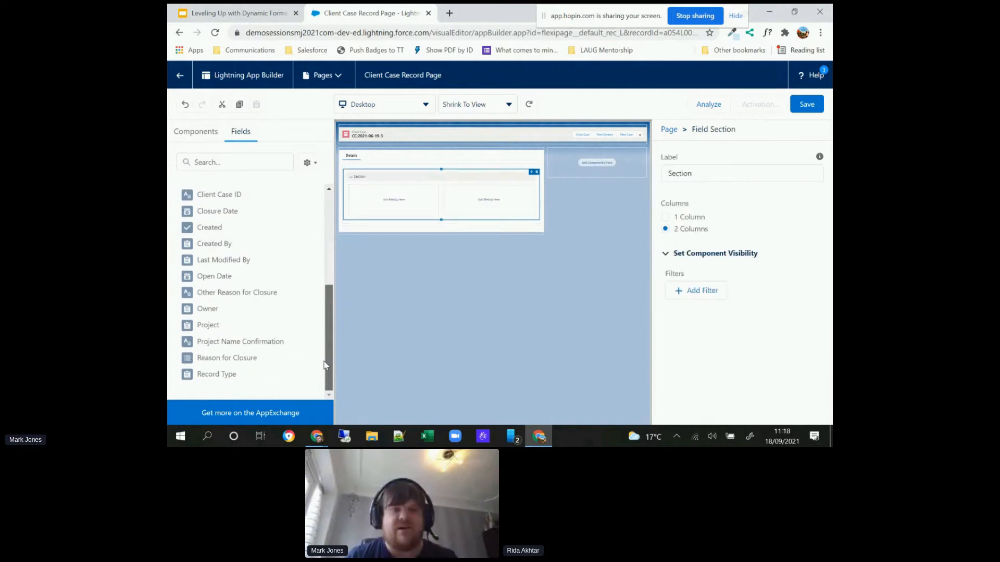
double_click(681, 167)
text(Case Information)
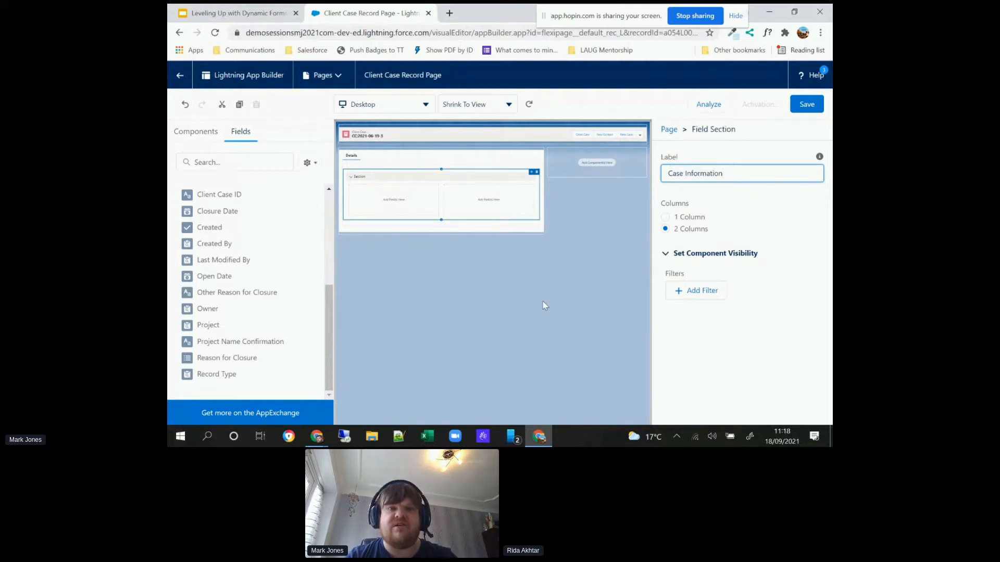
click(545, 305)
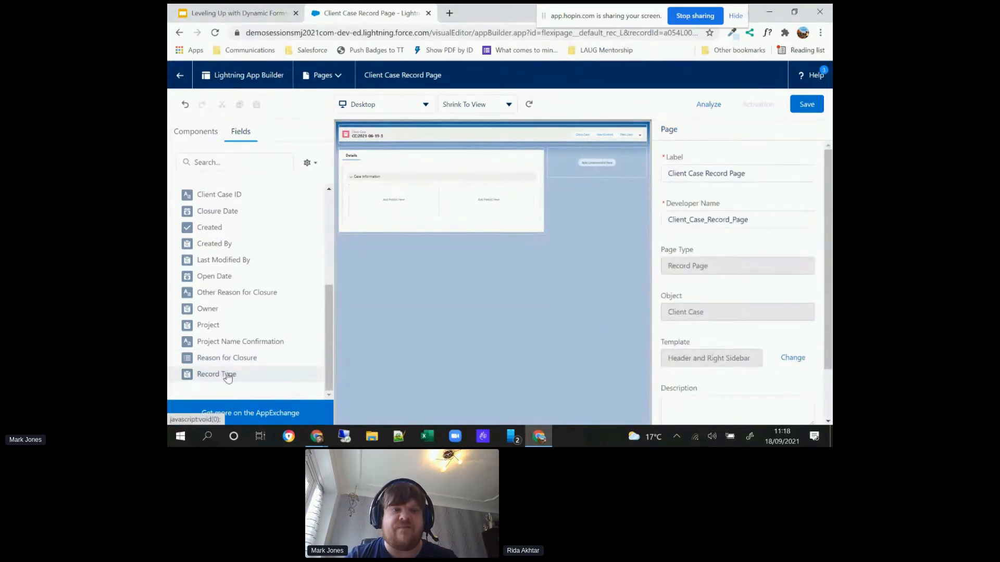
Step: Place the Record Type field in the second column and Client Case ID in the first column of the Case Information section
click(471, 184)
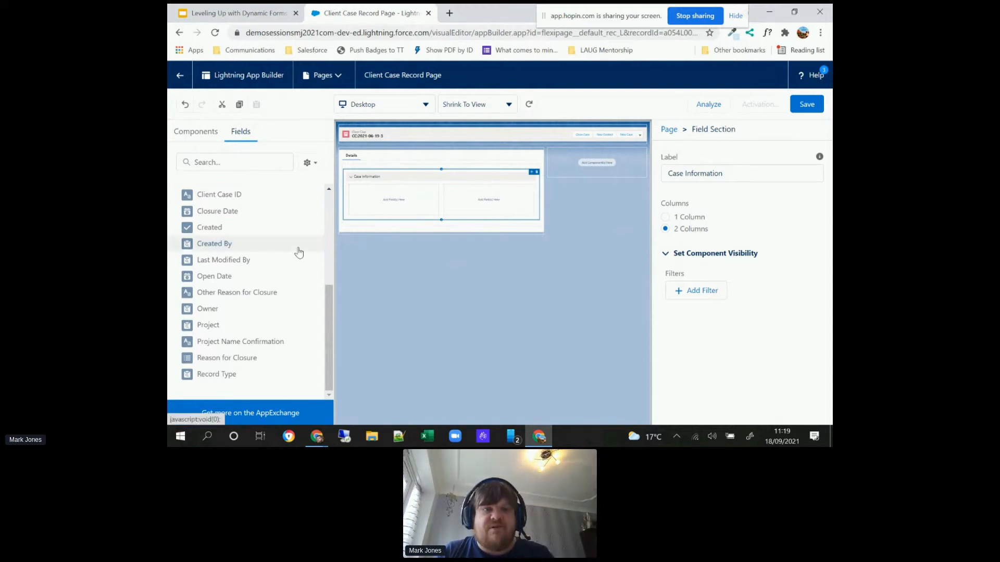
drag(230, 379, 479, 213)
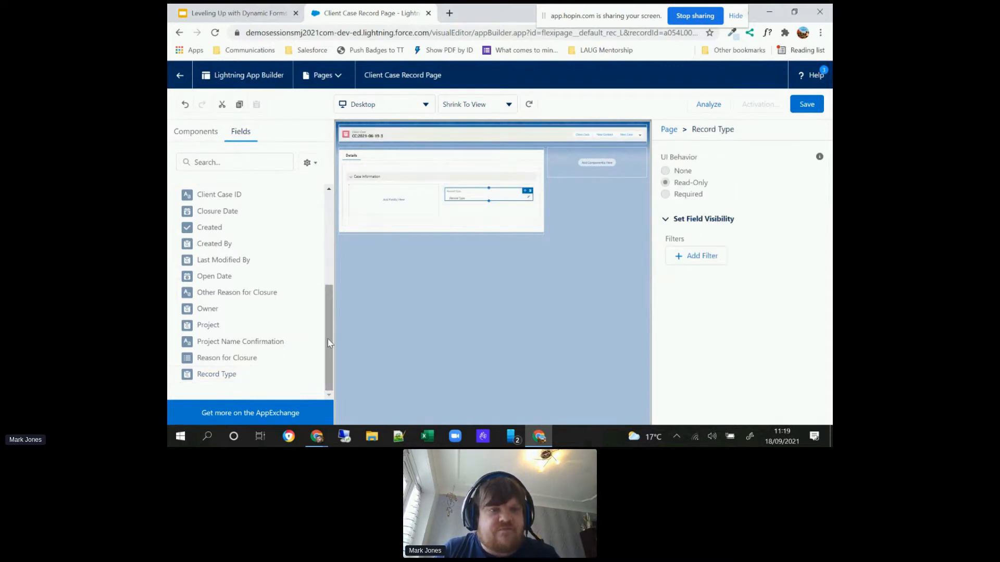
drag(327, 339, 321, 310)
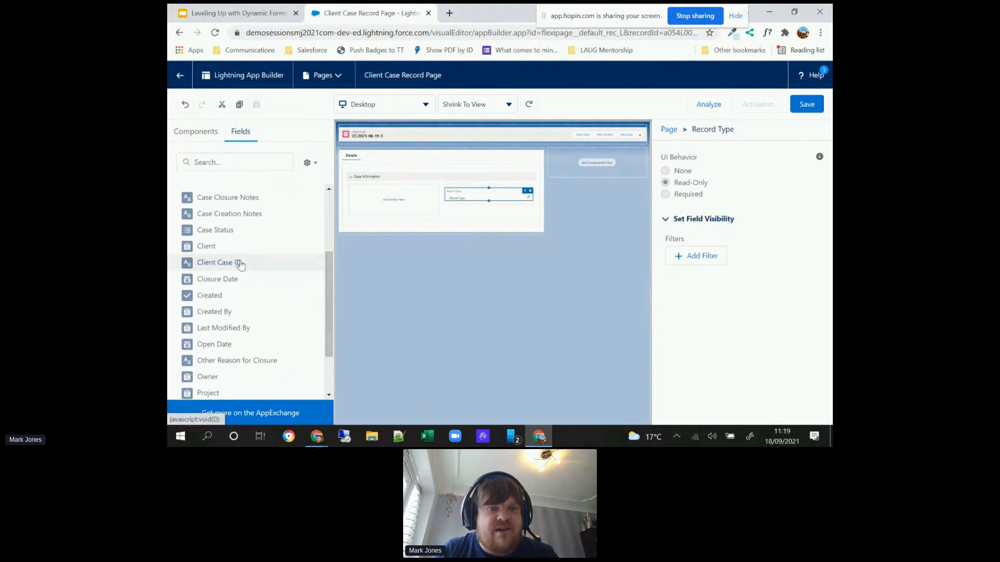
drag(240, 265, 390, 200)
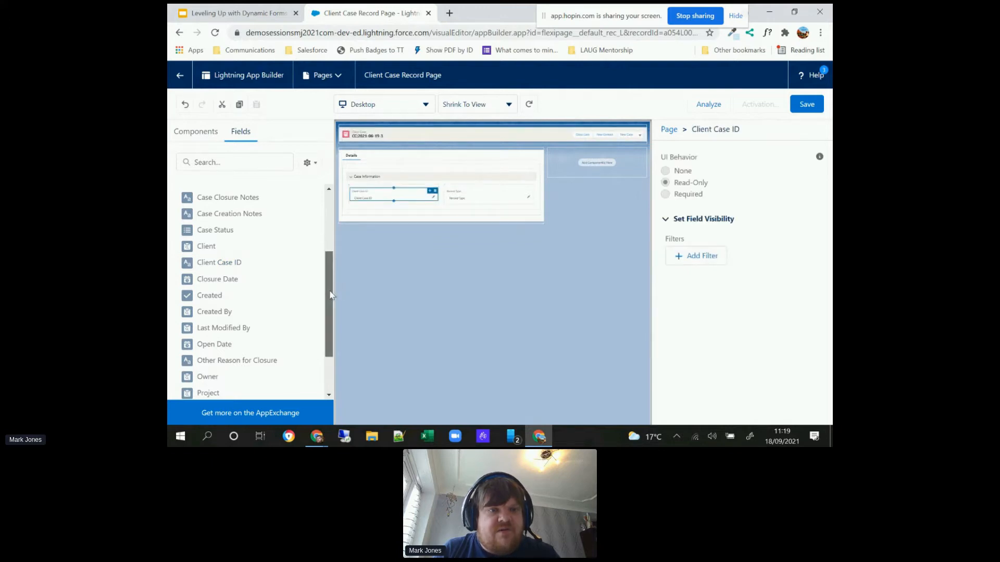
Step: Replace Client Case ID with Client and Project in the first column of Case Information, and add Case Status below Record Type
scroll(330, 295, down, 3)
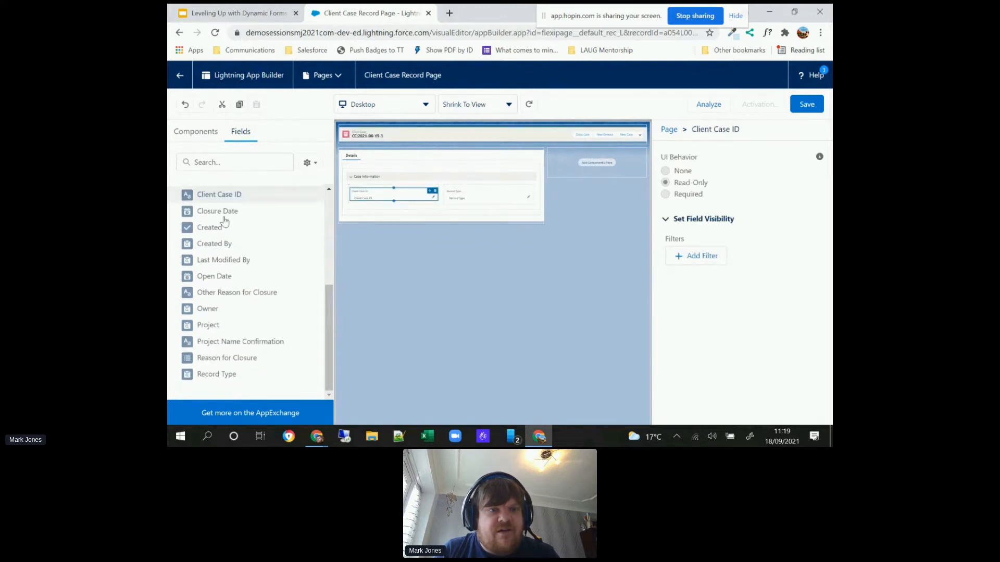
drag(213, 332, 379, 205)
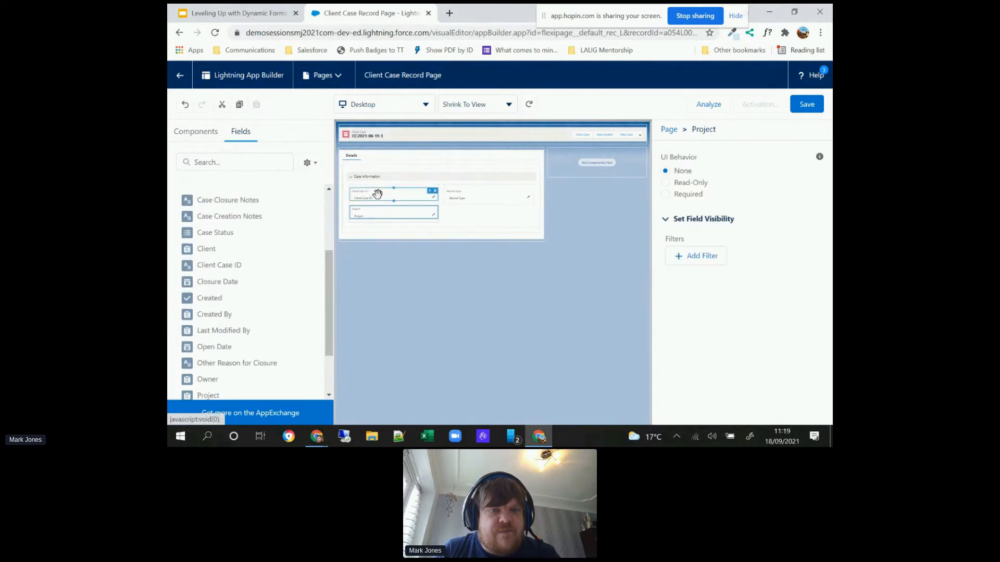
click(435, 192)
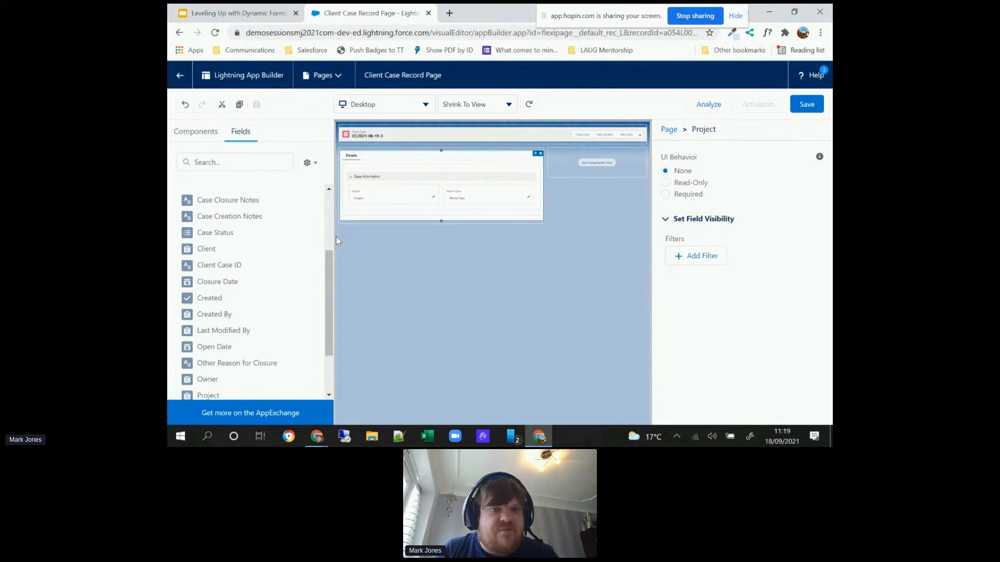
drag(211, 249, 379, 197)
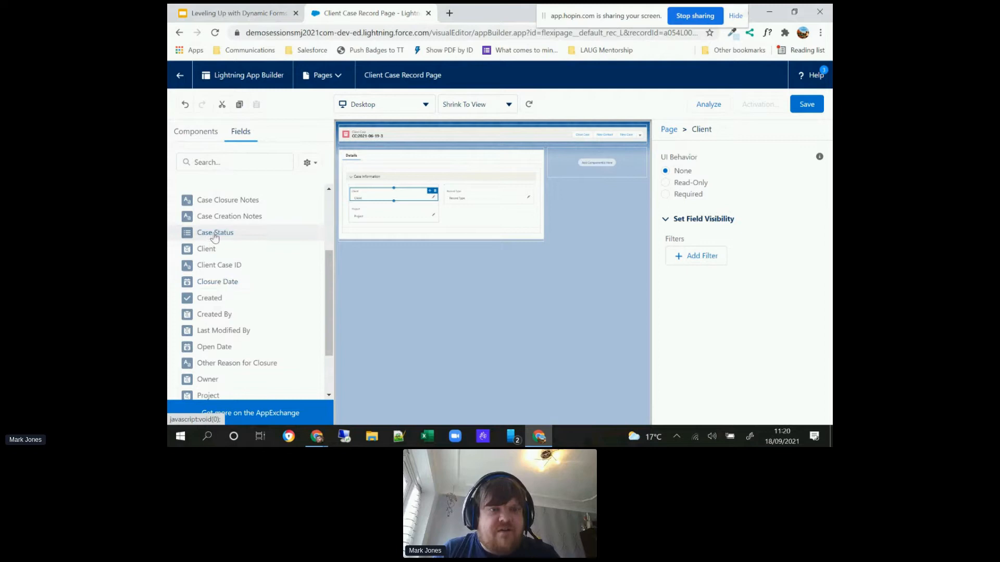
drag(437, 213, 469, 204)
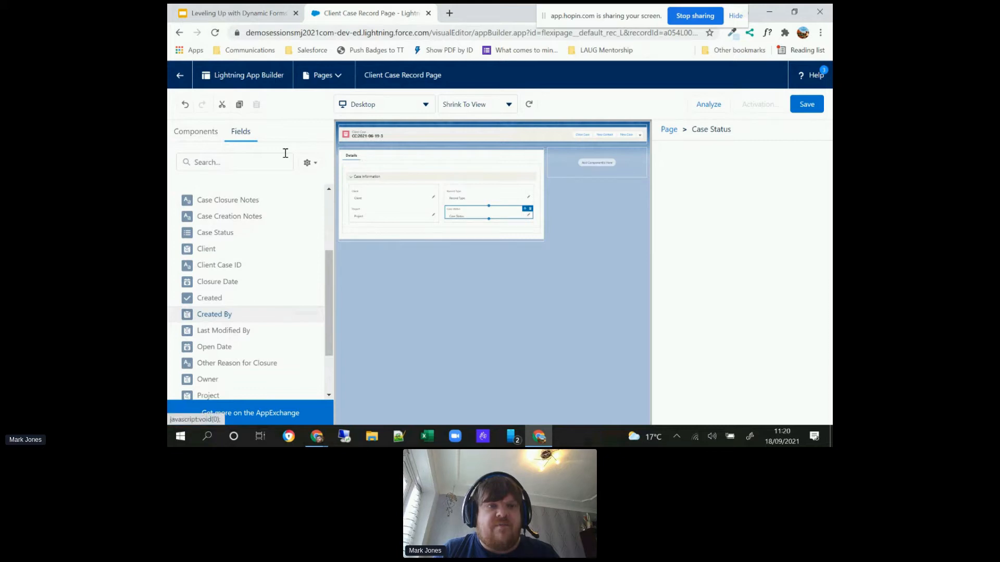
Step: Add another two-column field section below Case Information and label it "Case Period"
drag(217, 217, 380, 229)
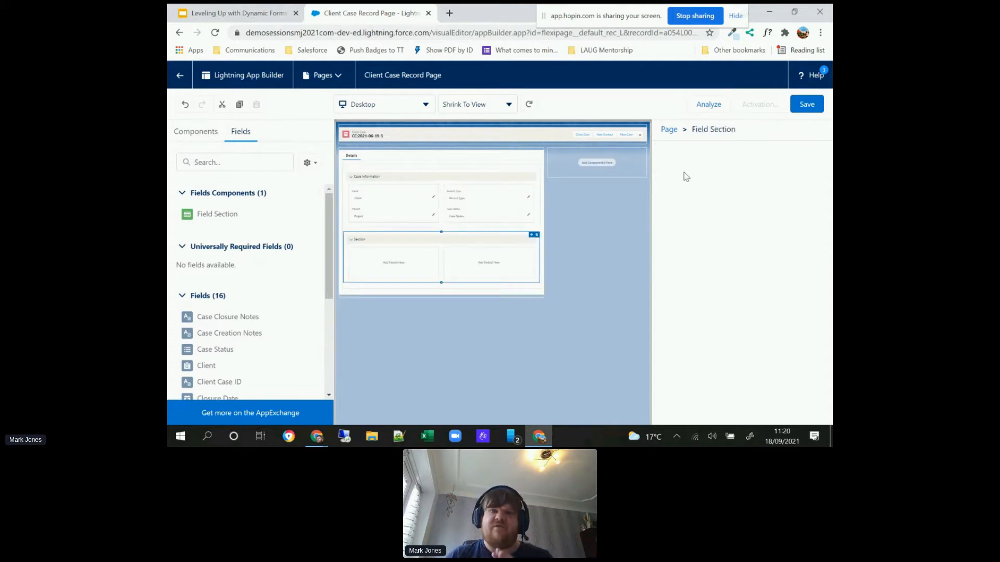
click(685, 173)
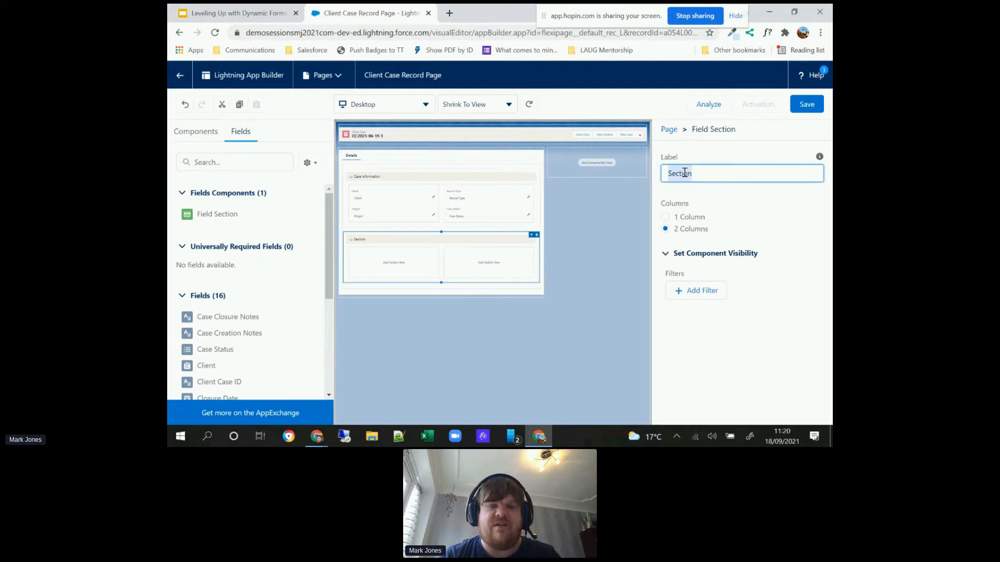
text(Case Perio)
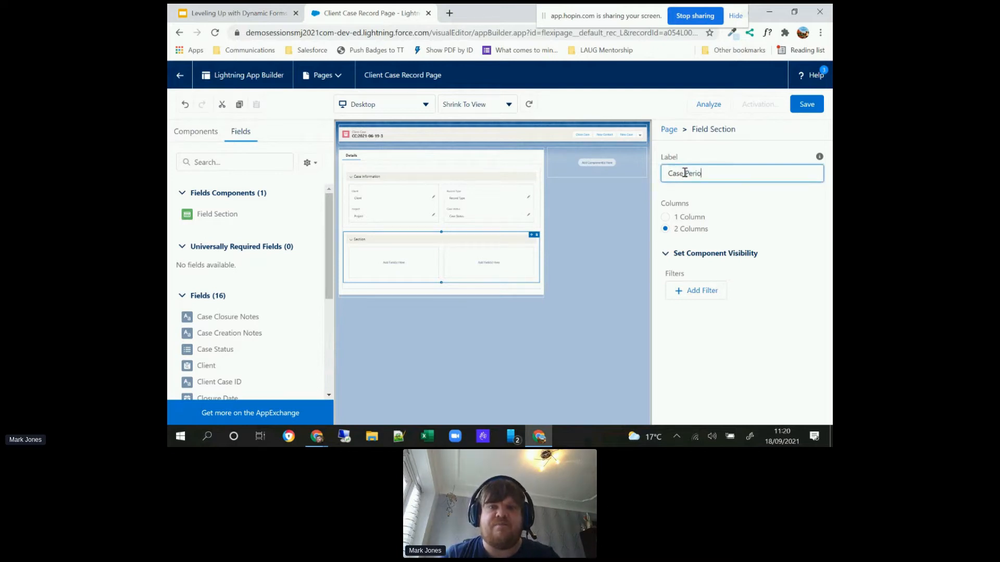
text(d)
Step: Place Open Date in the first column and Closure Date in the second column of Case Period, making Closure Date read-only
drag(329, 282, 330, 328)
drag(214, 351, 386, 263)
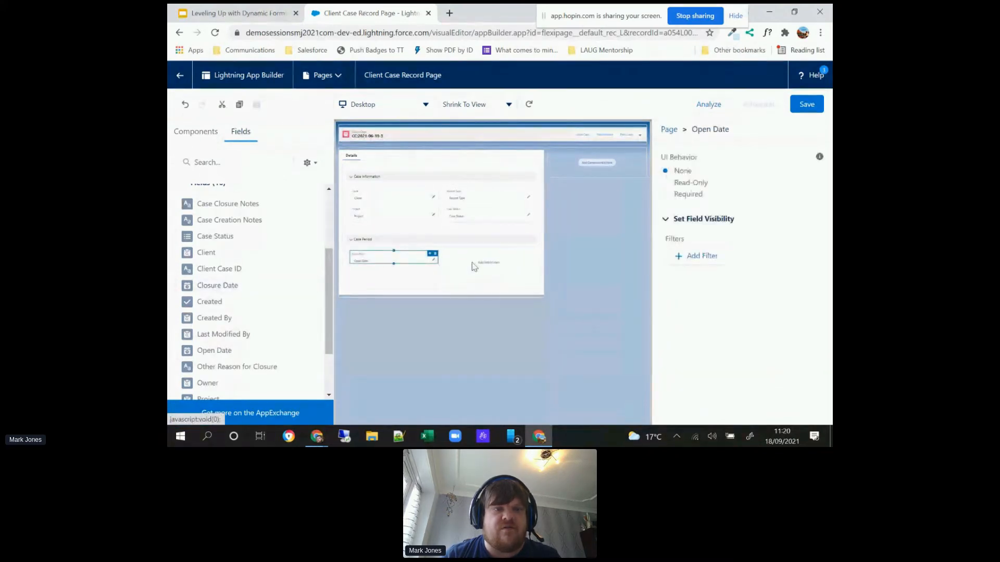
drag(246, 276, 482, 260)
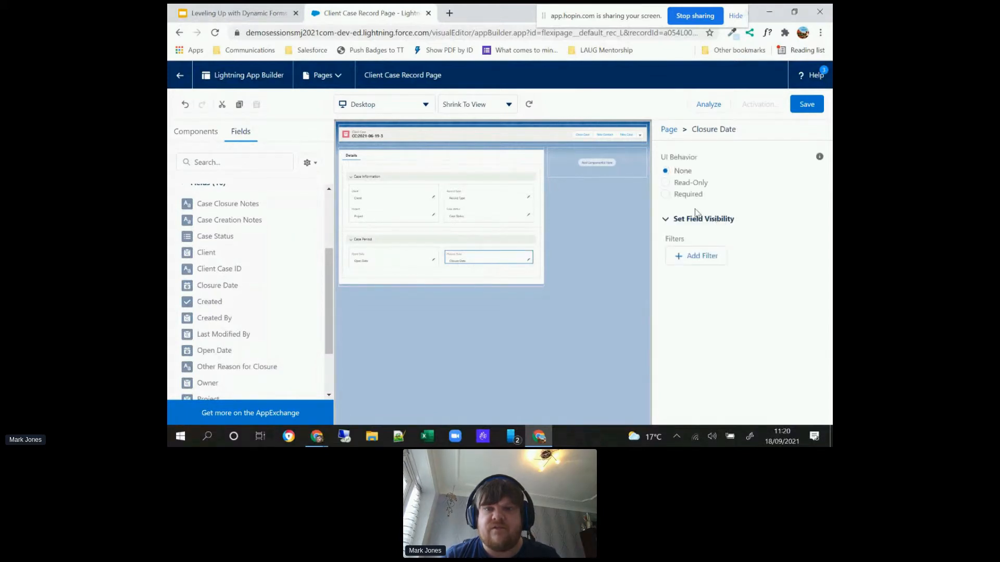
click(665, 183)
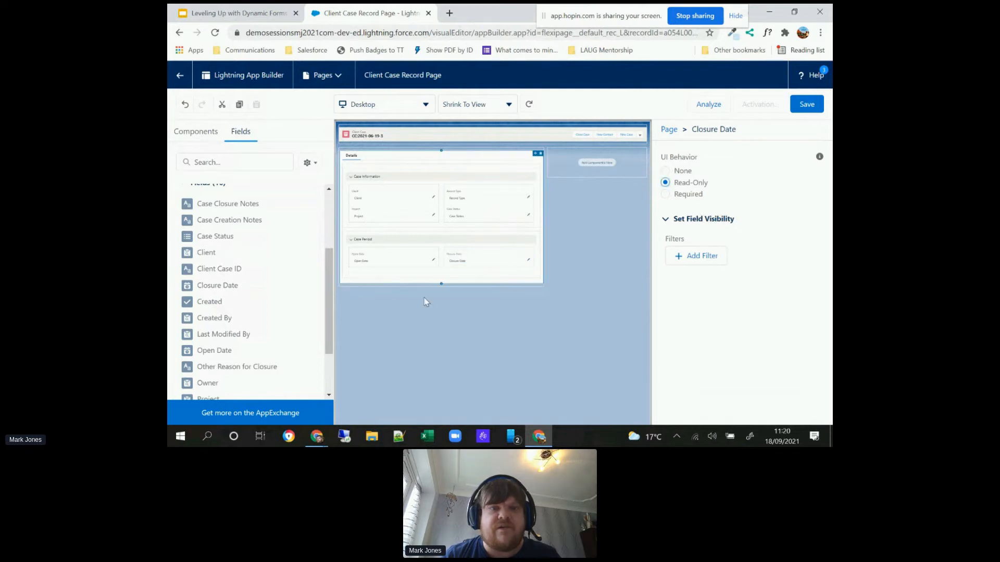
Step: Add two more field sections, one under the other, below the Case Period section
scroll(326, 338, down, 2)
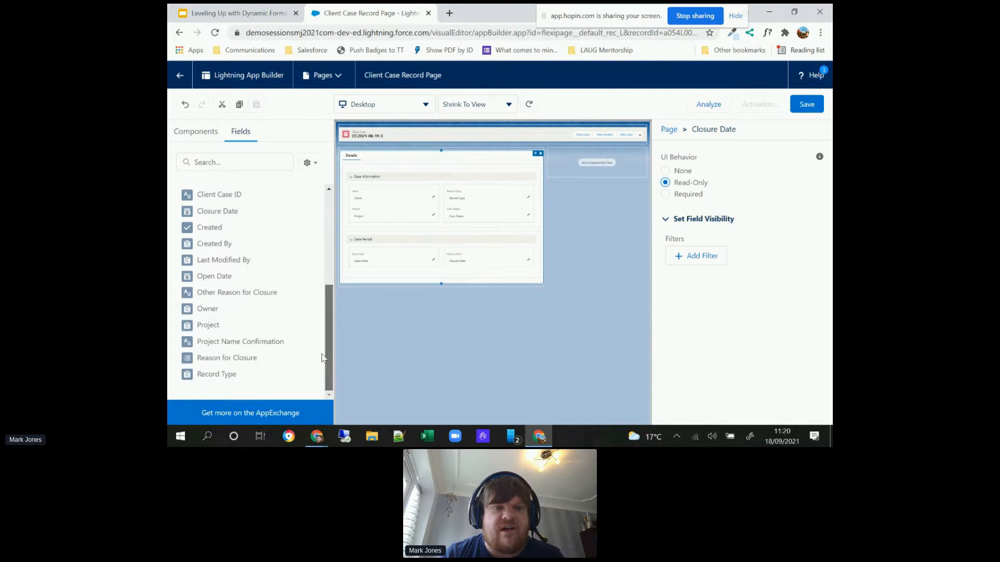
scroll(324, 323, up, 3)
scroll(326, 288, up, 2)
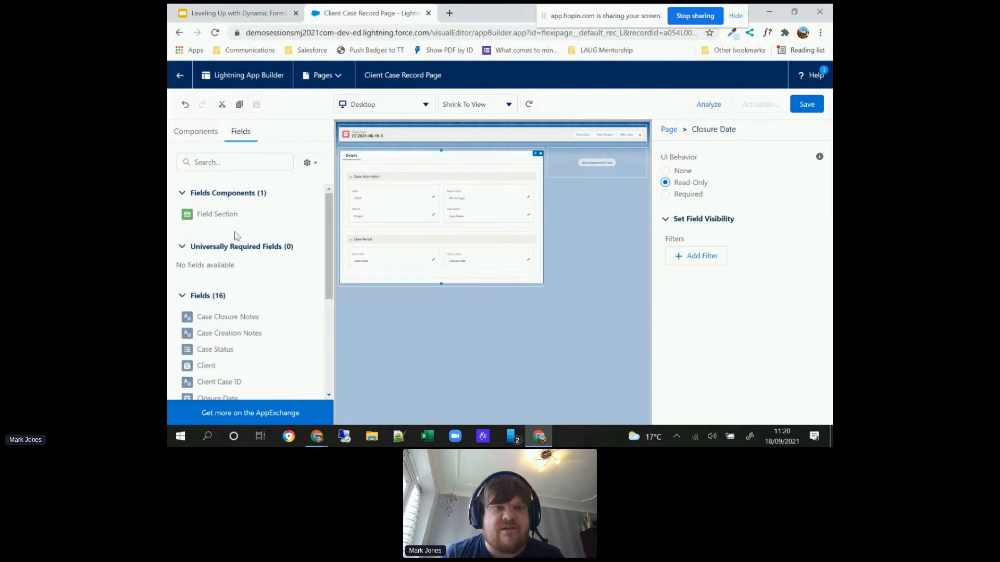
drag(218, 214, 411, 275)
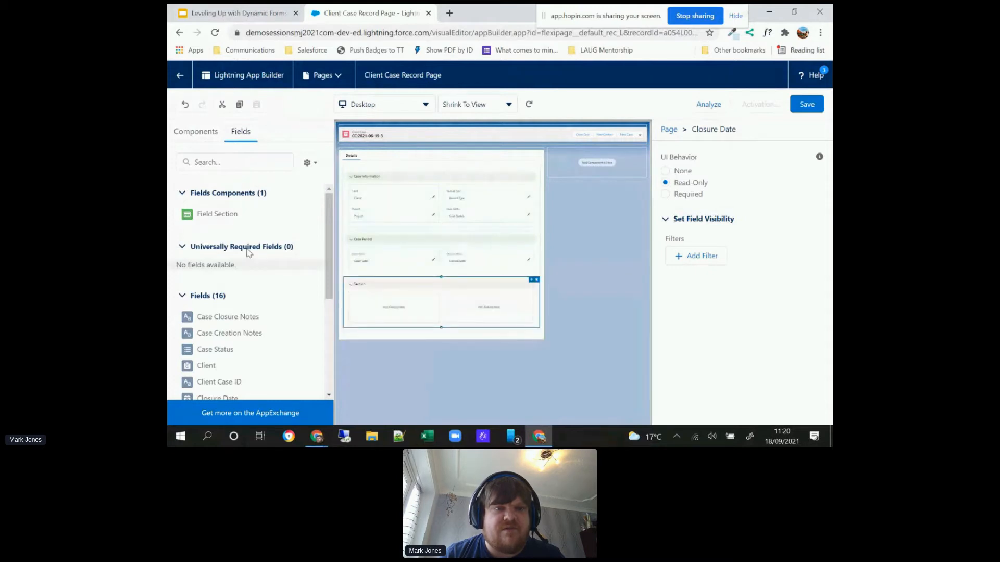
drag(217, 219, 381, 333)
Step: Set the new section directly below Case Period to one column and label it "Case Period Notes"
click(453, 284)
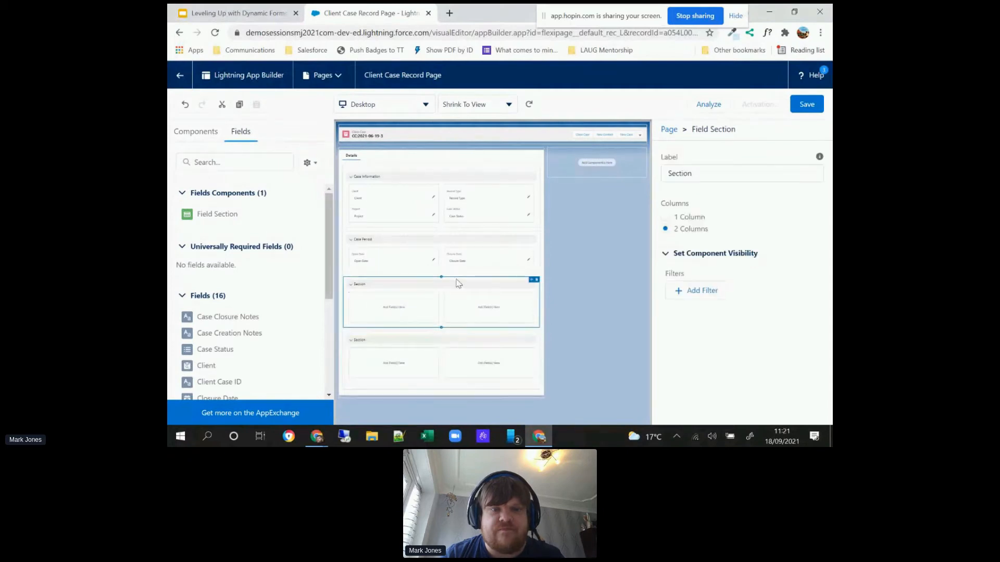
click(666, 218)
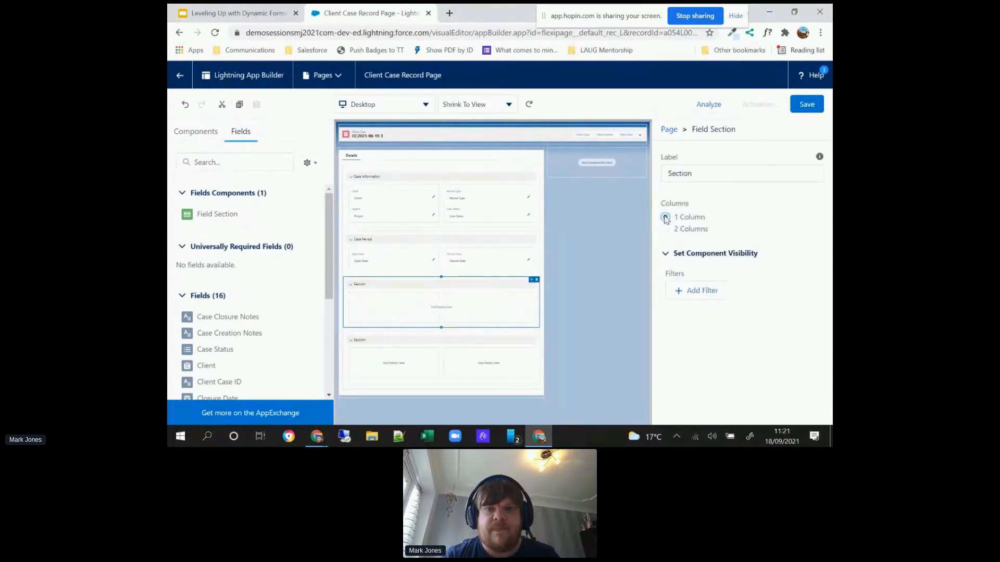
click(681, 175)
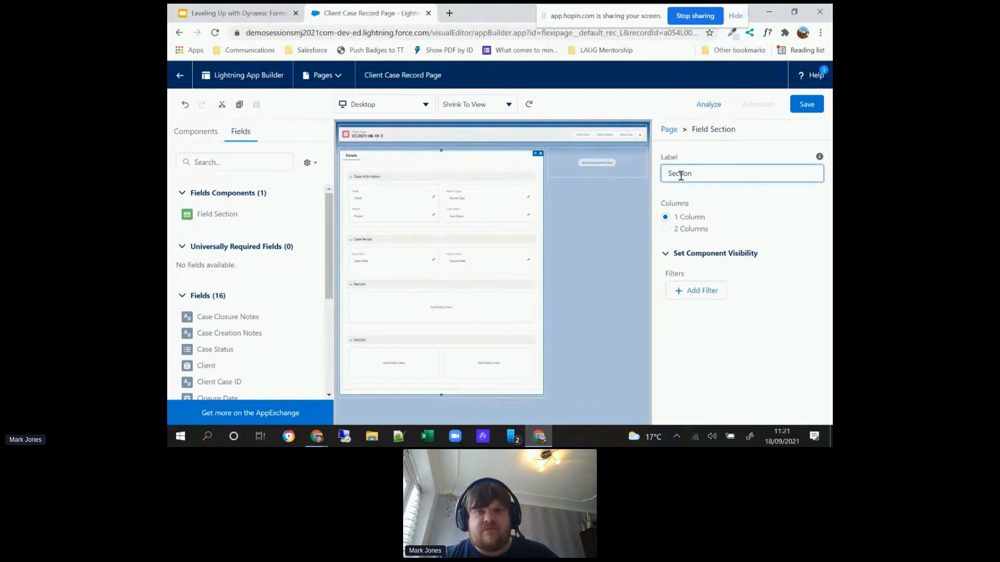
double_click(680, 175)
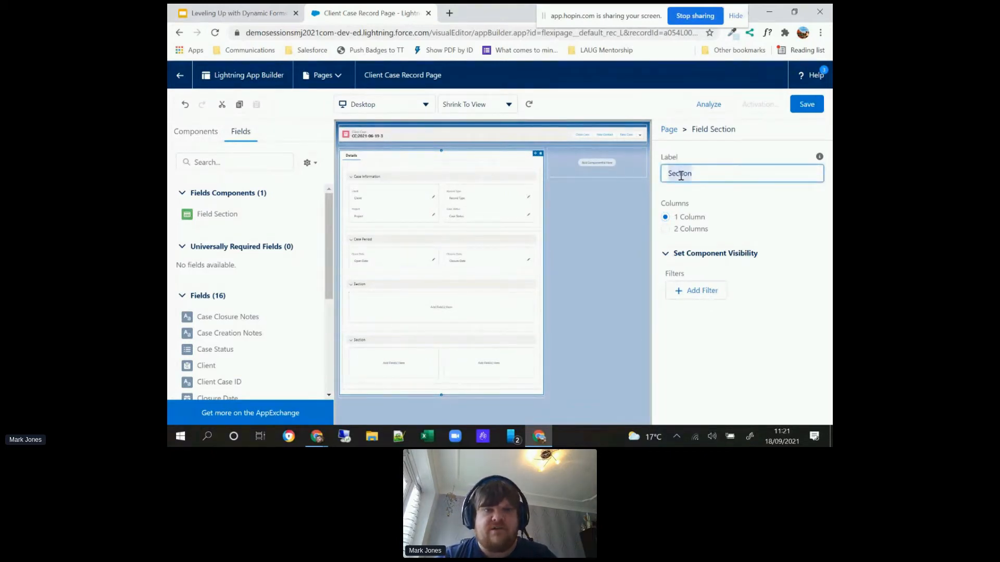
text(C)
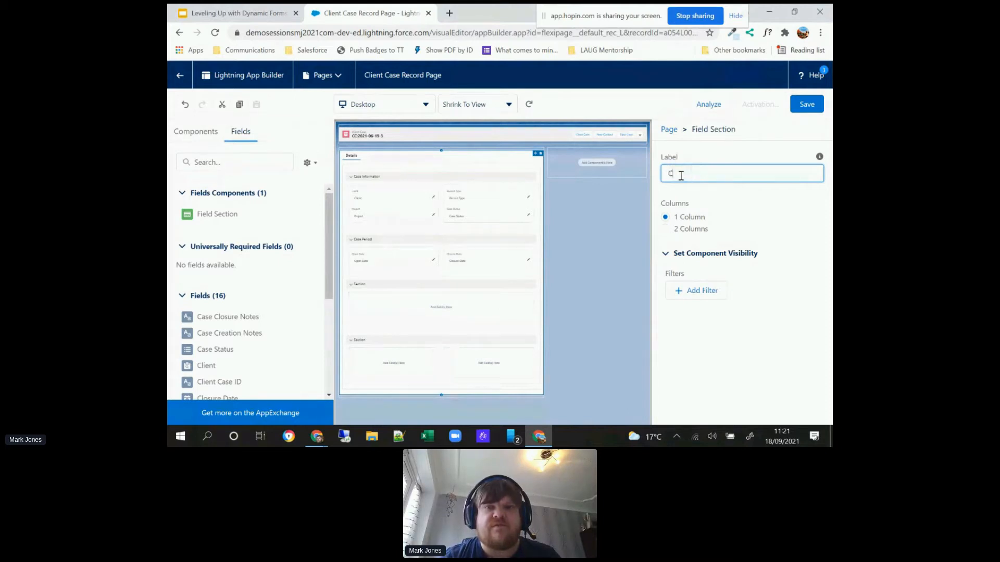
text(ase Period Notes)
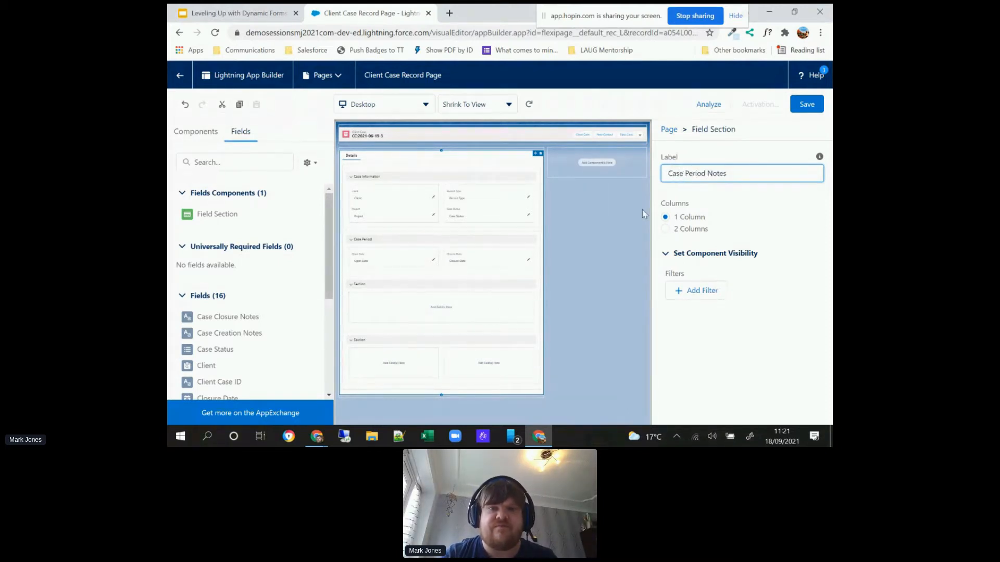
click(603, 238)
Step: Place the Case Creation Notes field in the Case Period Notes section with Case Closure Notes below it
scroll(249, 257, down, 3)
drag(249, 257, 432, 307)
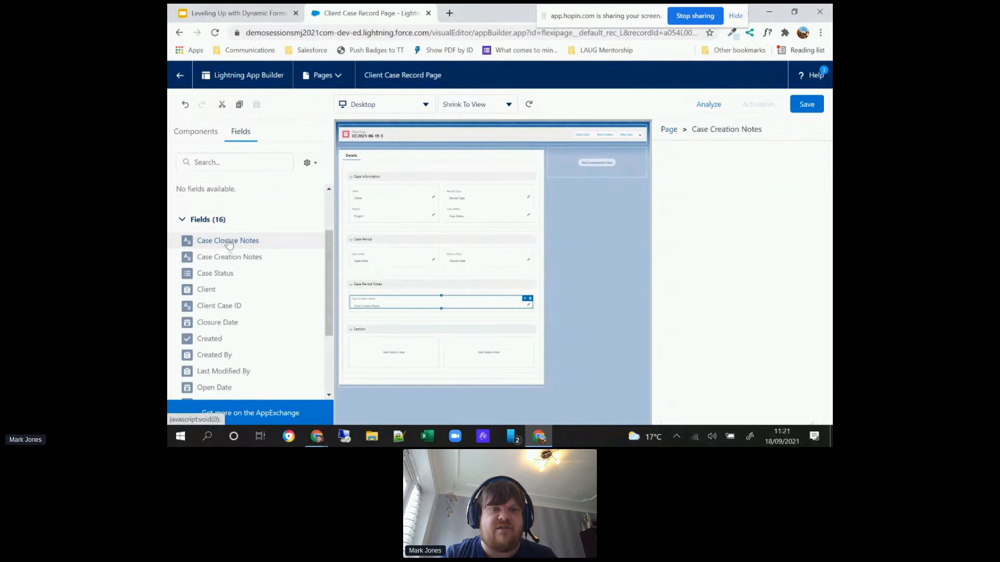
drag(227, 241, 391, 308)
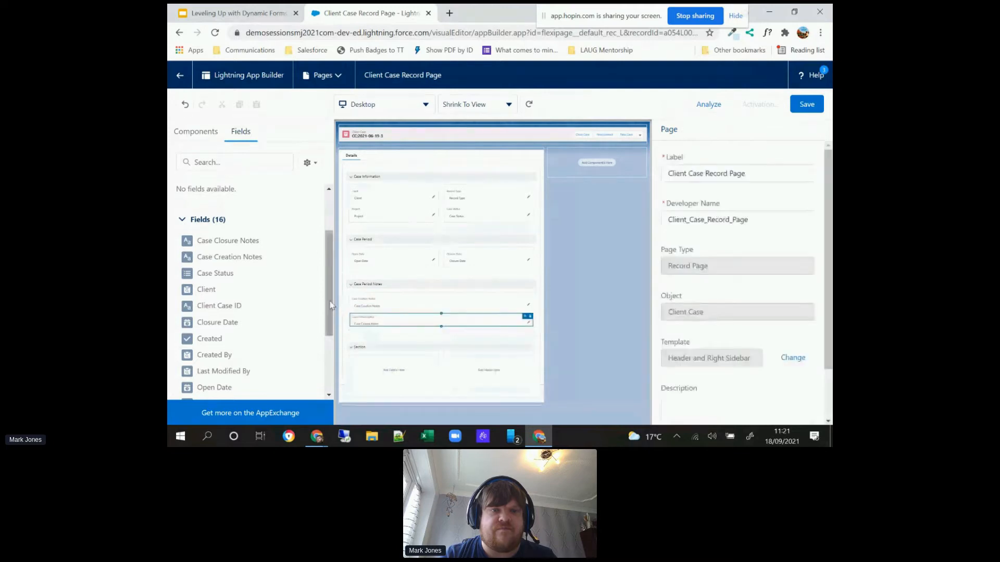
Step: Set the last unnamed field section to one column and label it "Case Project Confirmation"
drag(330, 305, 328, 367)
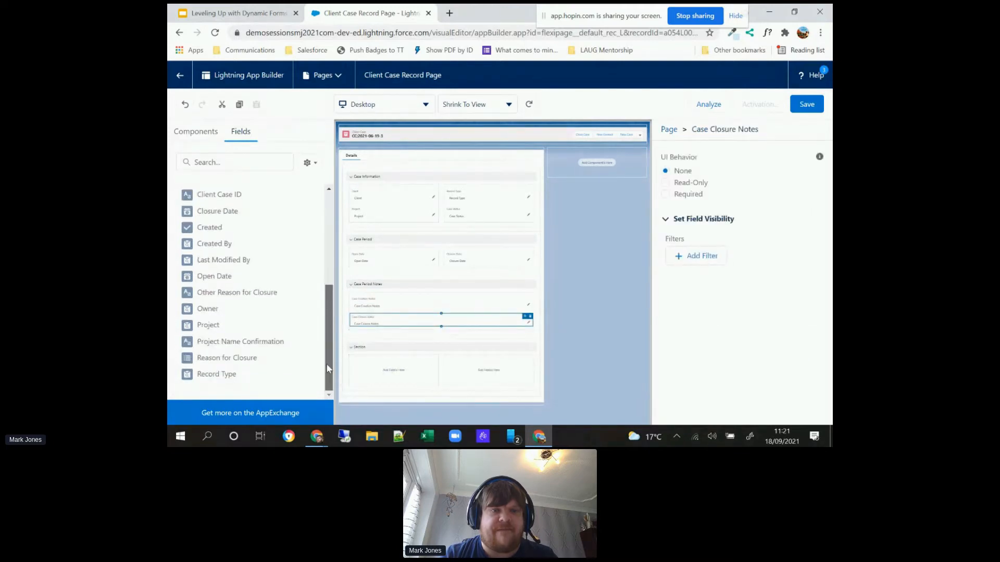
click(397, 346)
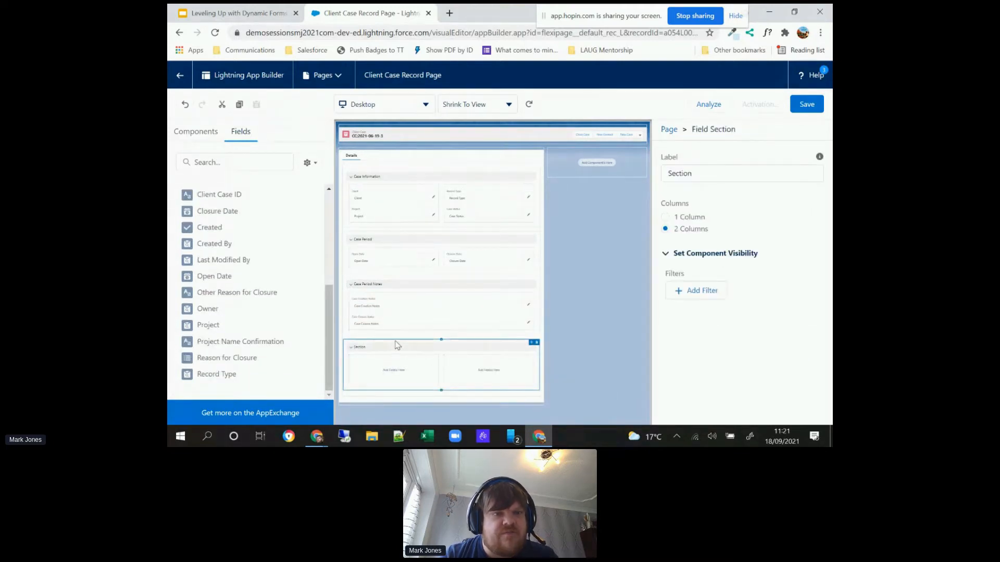
double_click(682, 178)
click(665, 217)
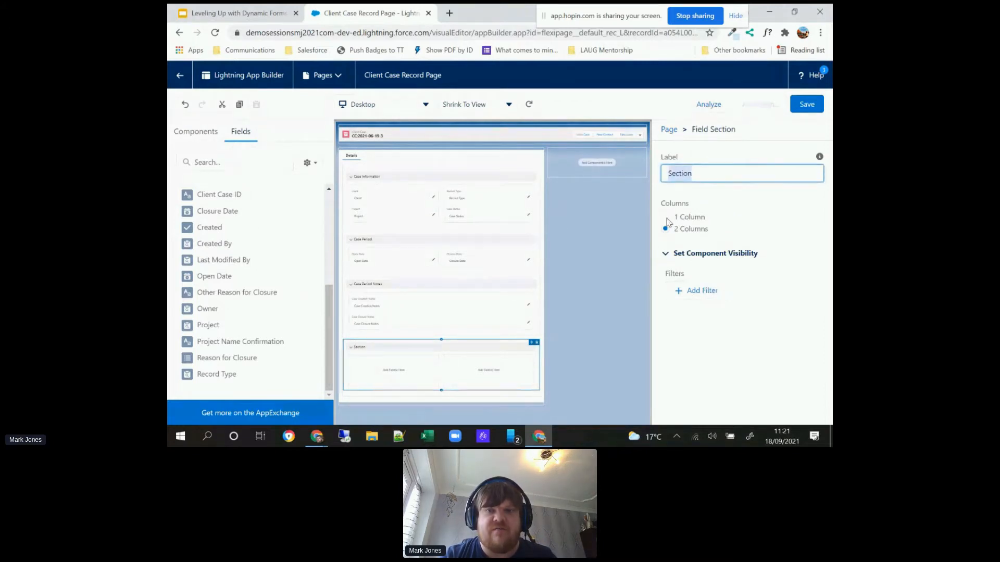
double_click(684, 174)
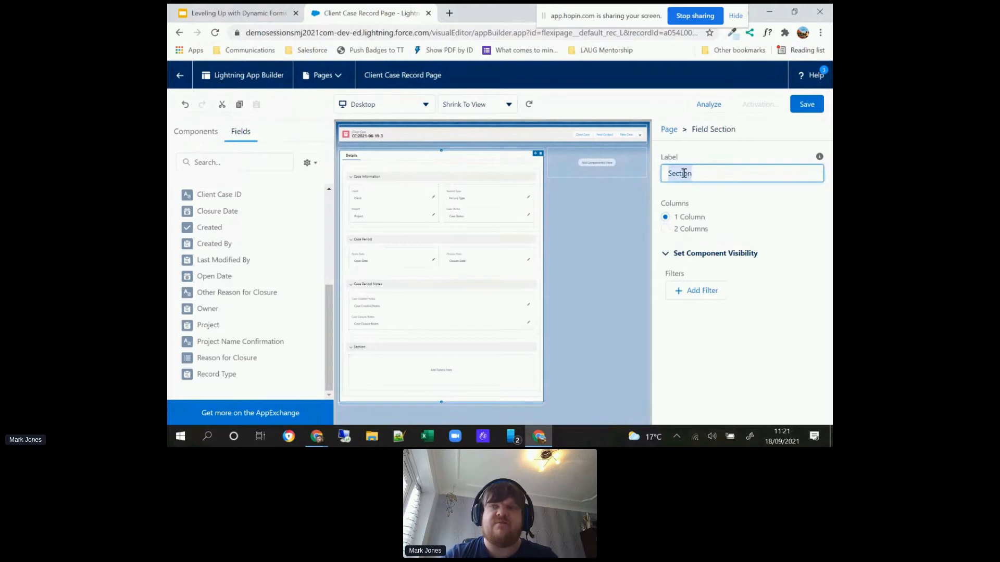
text(Case)
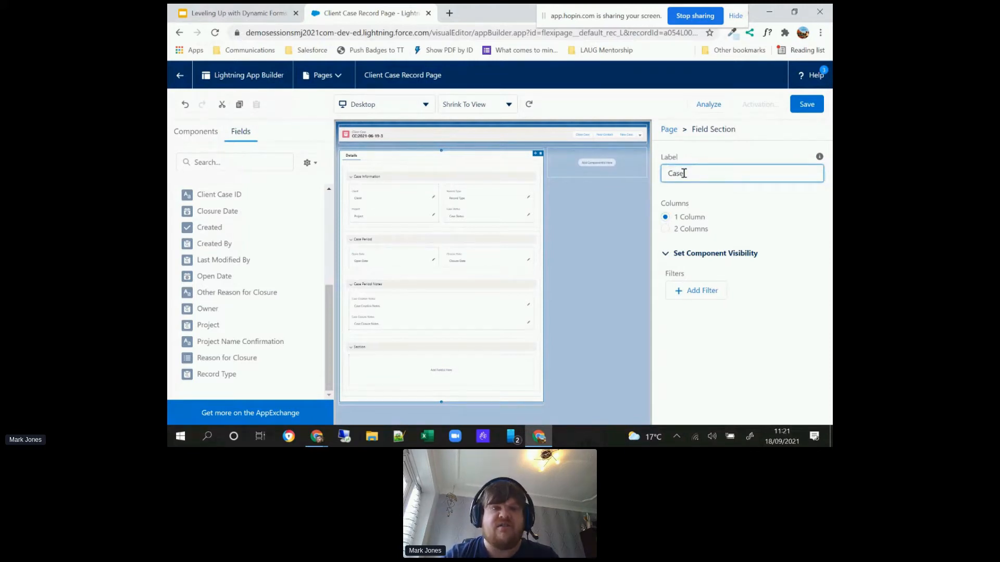
text( Pro)
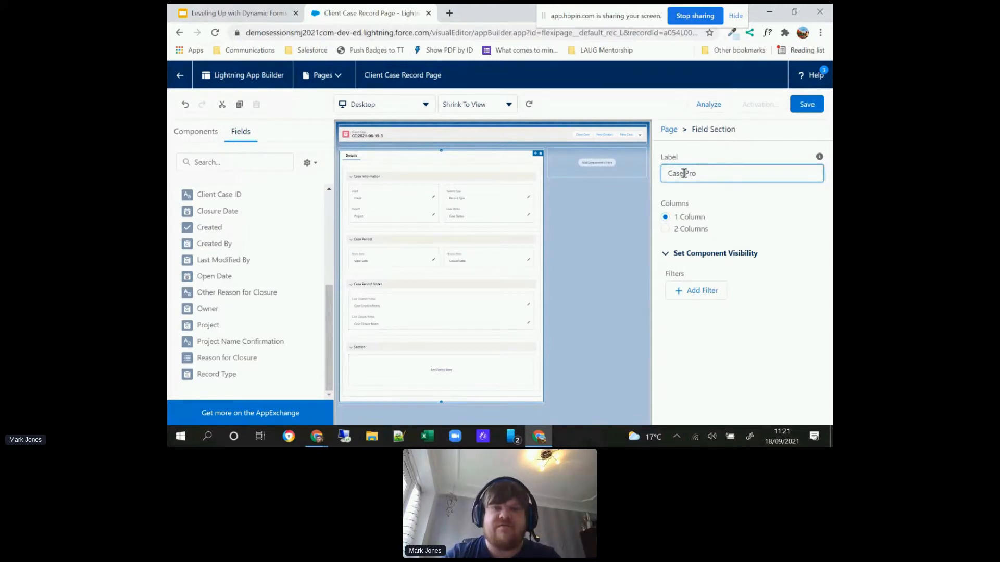
text(ject Confirmation)
click(613, 258)
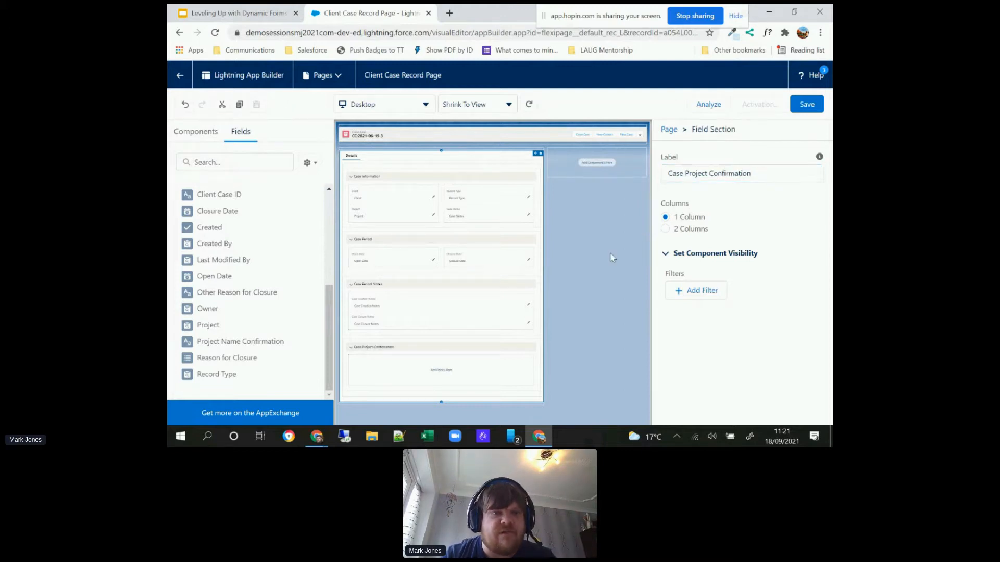
Step: Place the Project Name Confirmation field in the Case Project Confirmation section
scroll(327, 310, up, 3)
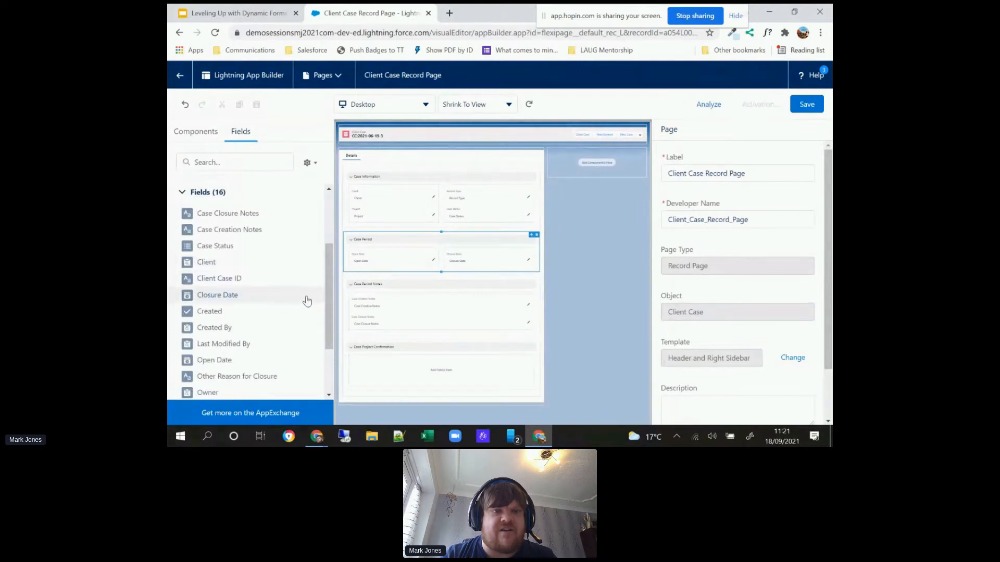
scroll(328, 285, down, 3)
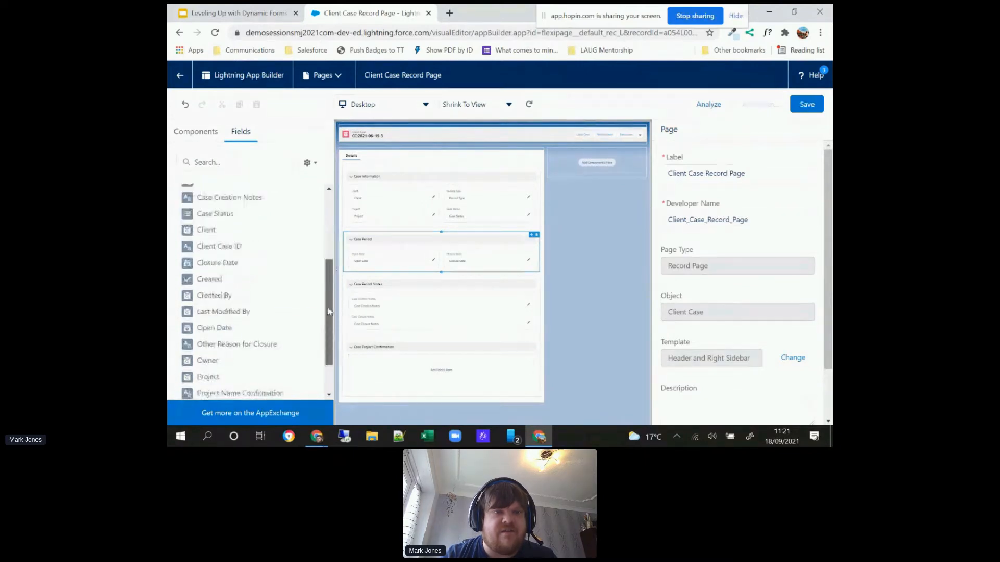
drag(269, 341, 430, 365)
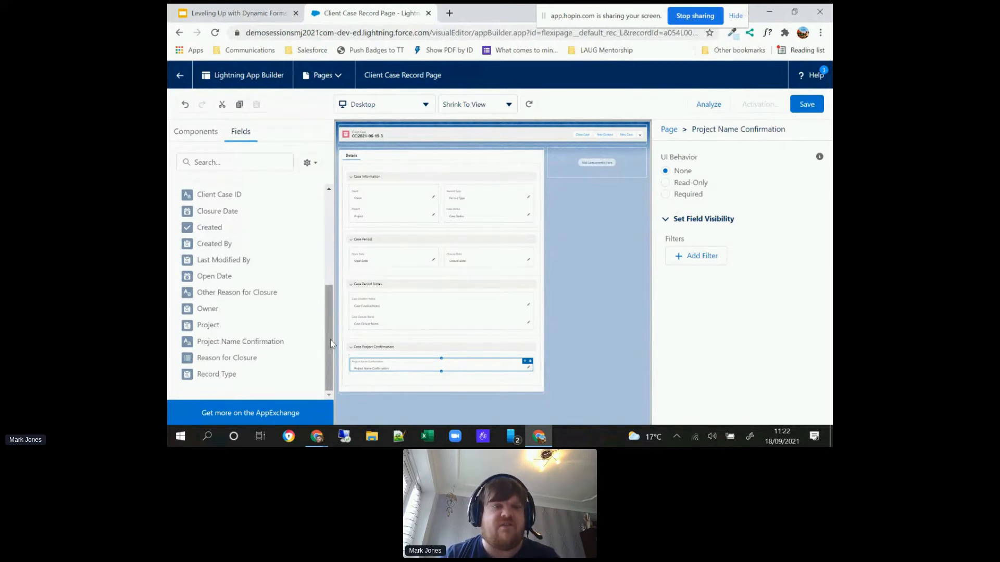
Step: Add a two-column field section between Case Period and Case Period Notes and label it "System Information"
drag(330, 340, 330, 219)
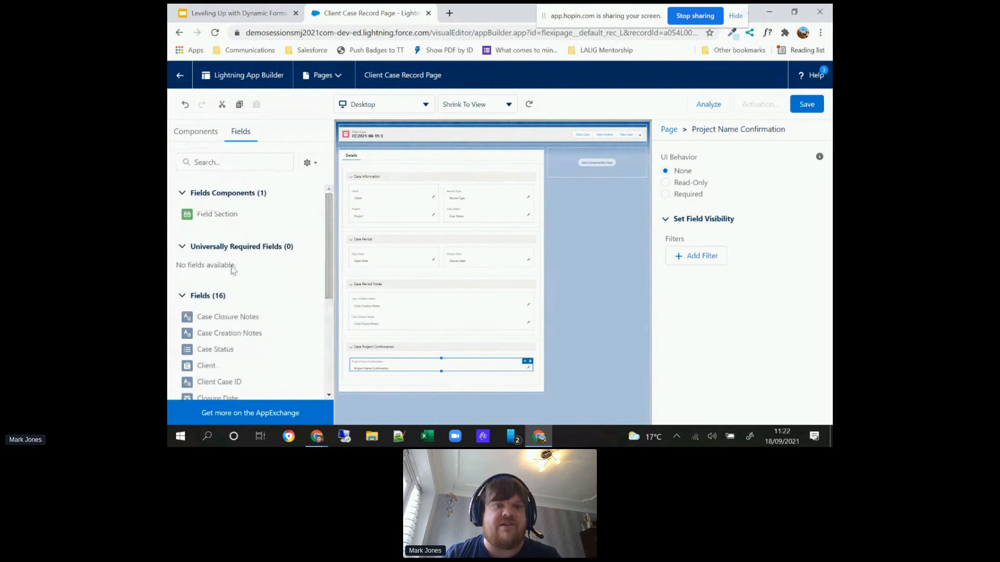
drag(224, 221, 399, 280)
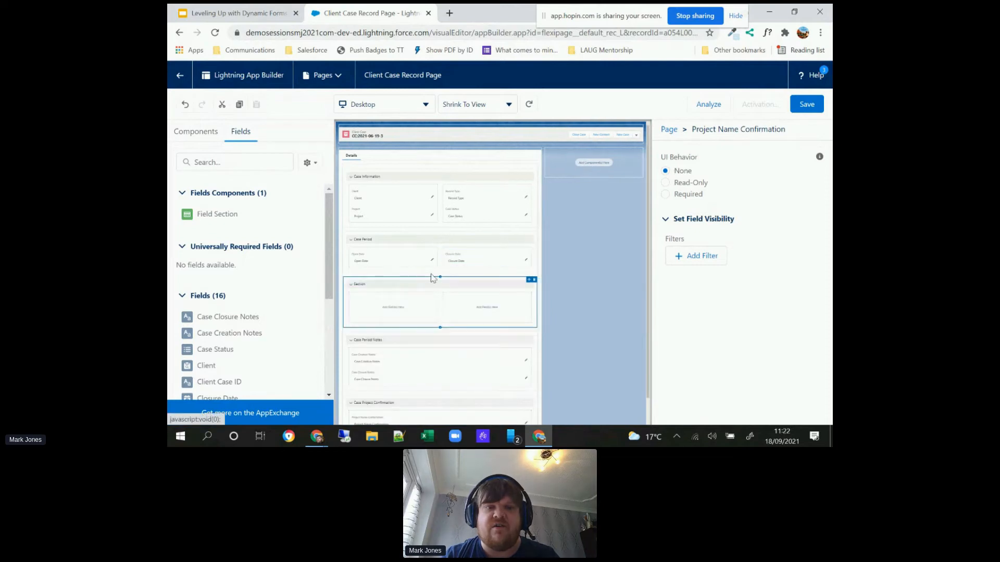
click(681, 170)
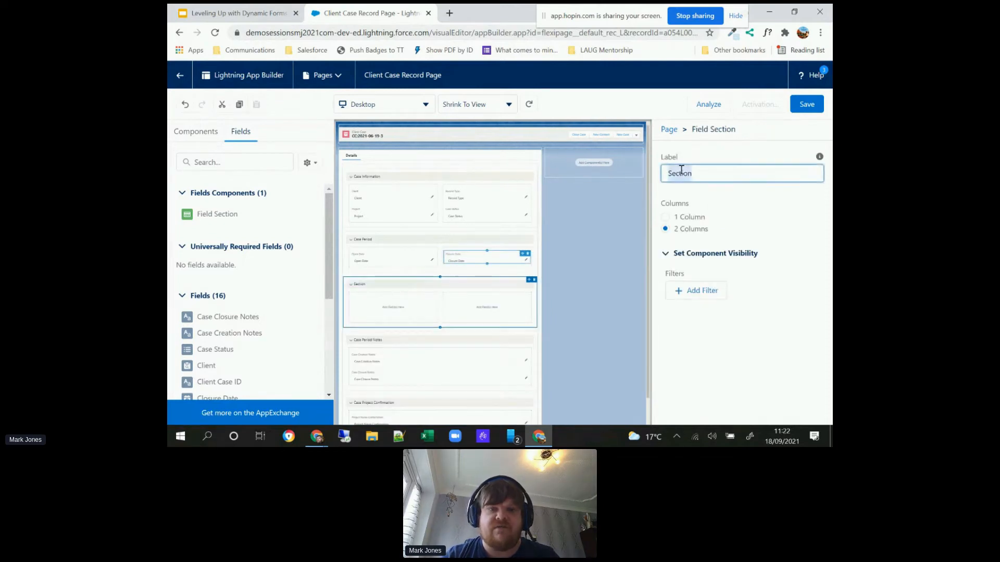
text(System Information)
click(598, 239)
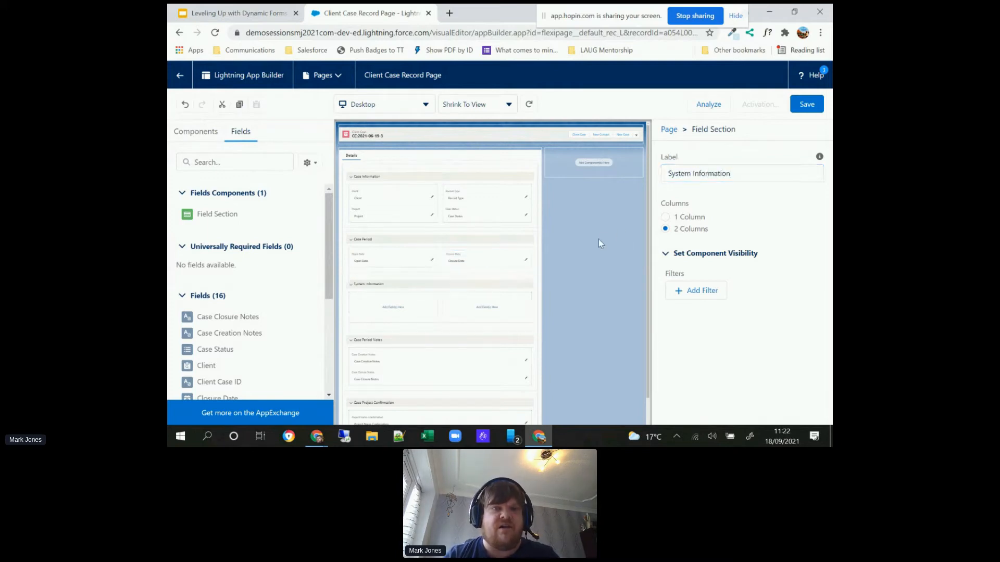
Step: Place Created By in the first column and Last Modified By in the second column of System Information
click(343, 276)
drag(330, 273, 328, 372)
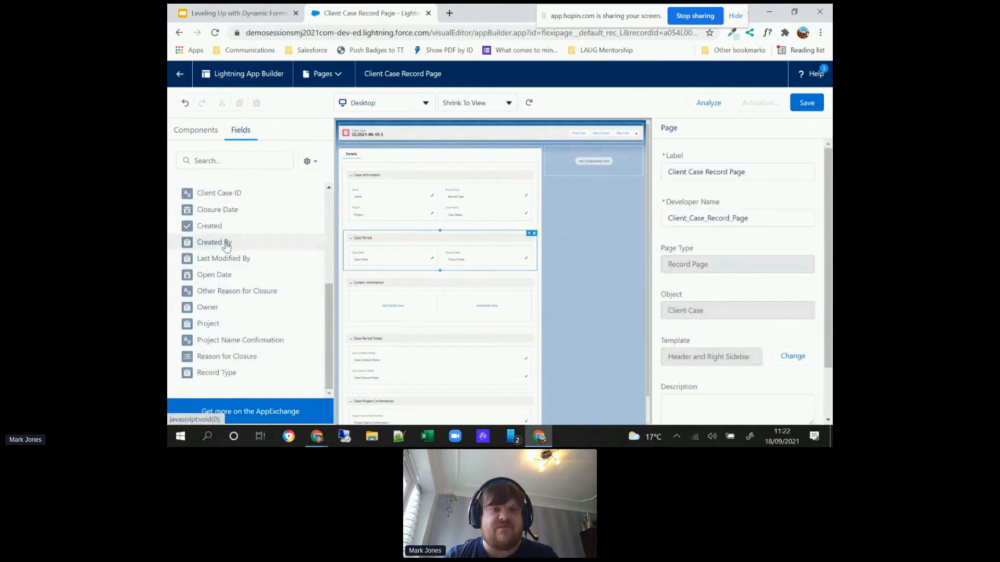
drag(224, 243, 379, 310)
drag(233, 260, 500, 305)
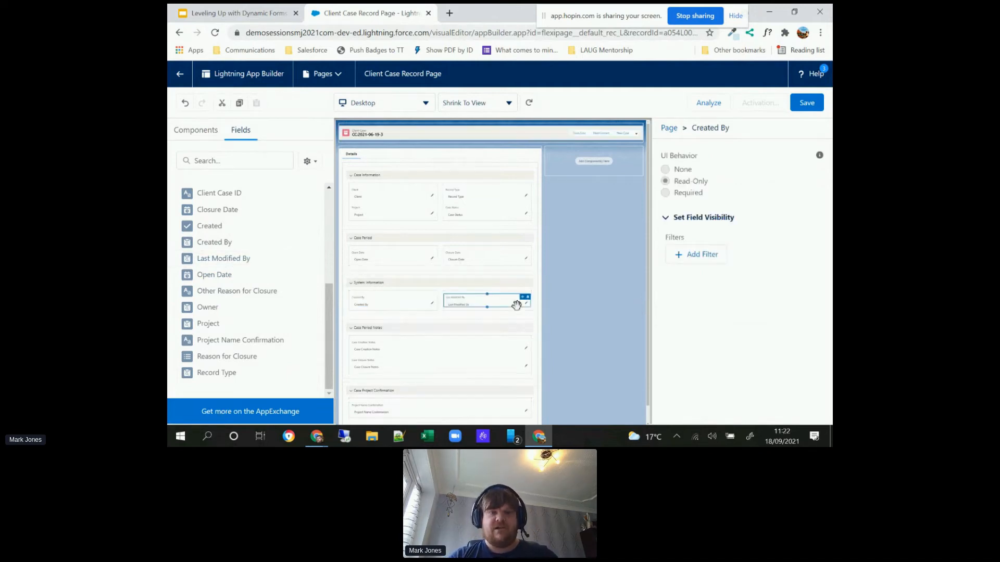
click(555, 317)
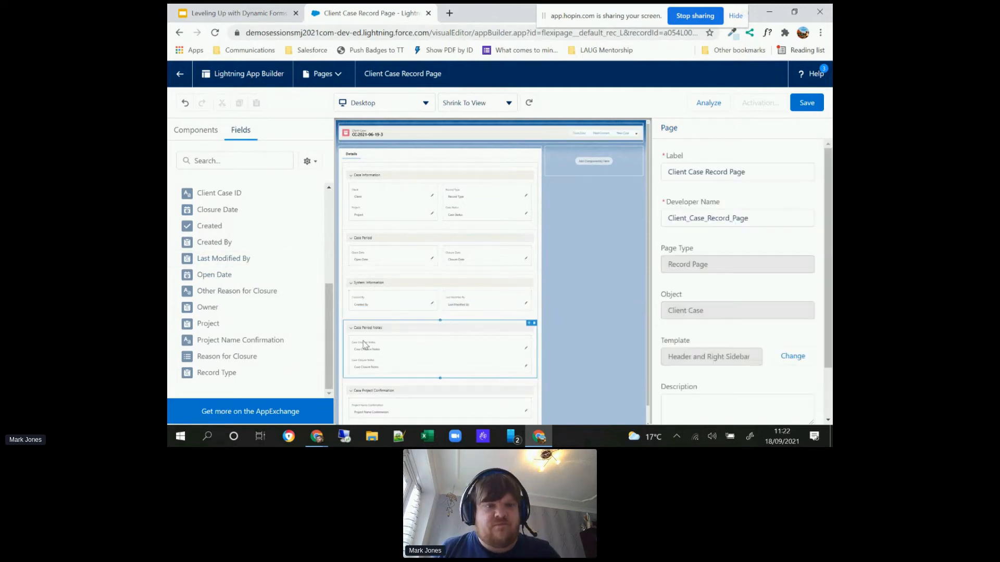
click(266, 292)
click(633, 292)
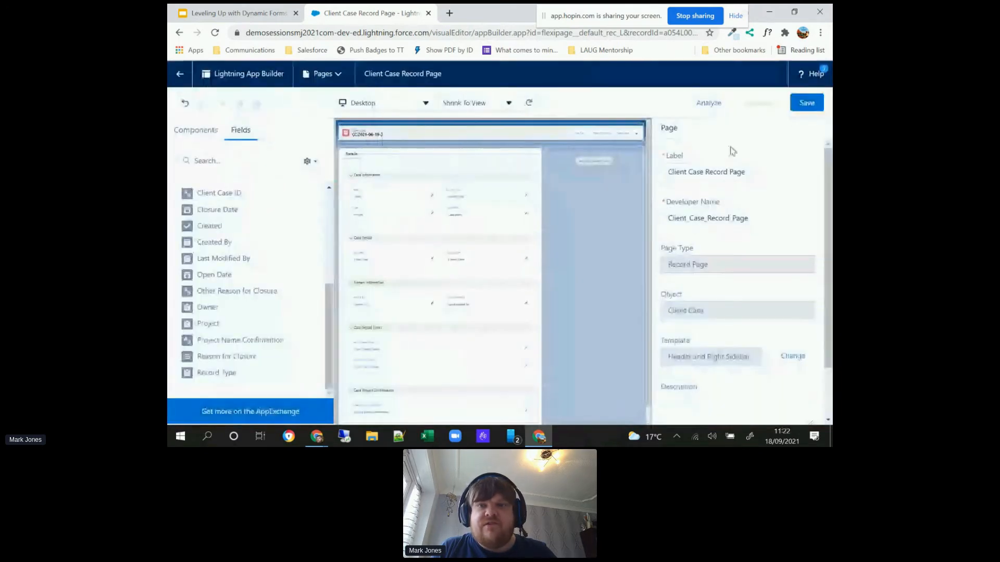
Step: Save the record page and activate it as the desktop app default for Level Up with Dynamic Forms and Actions
click(805, 103)
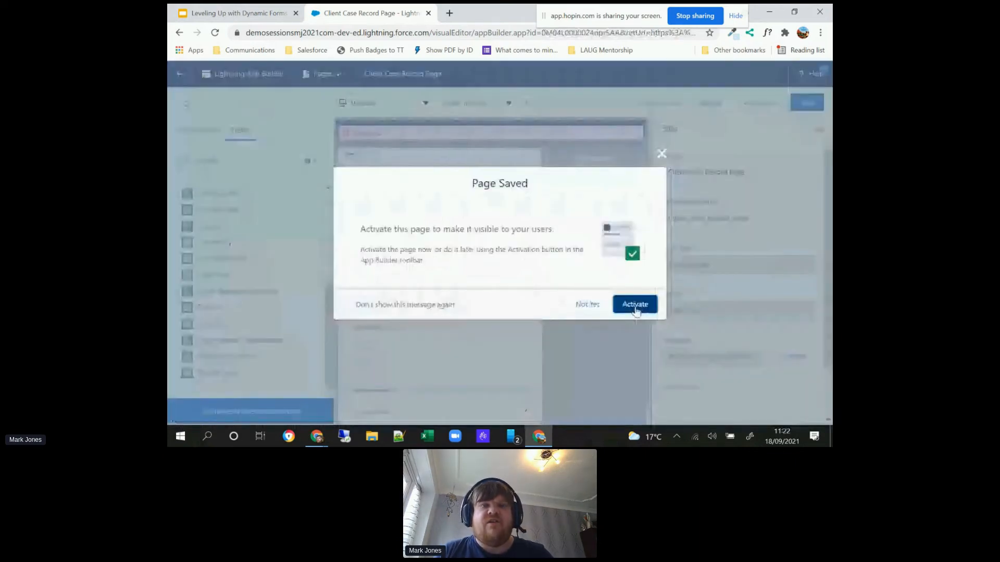
click(634, 307)
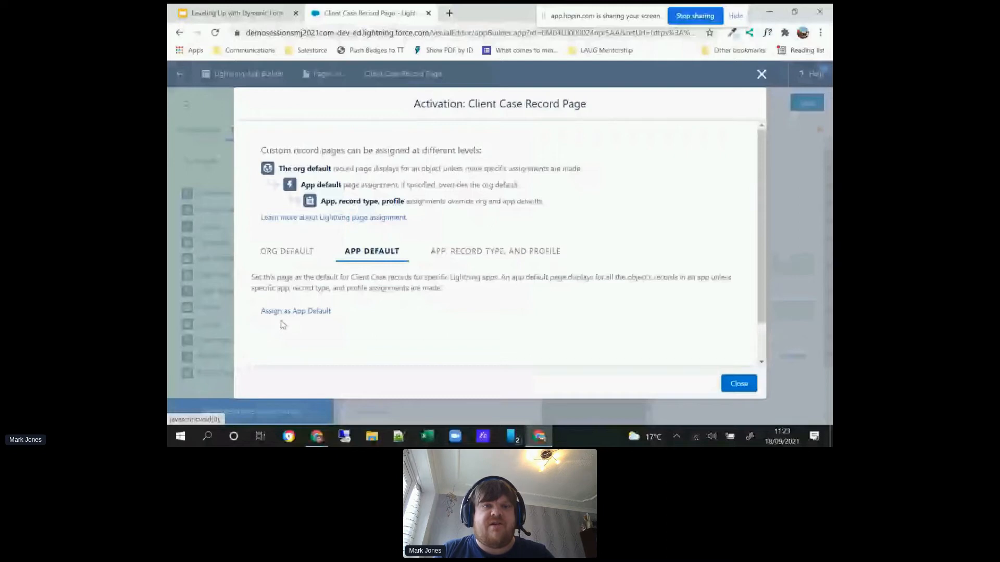
click(285, 312)
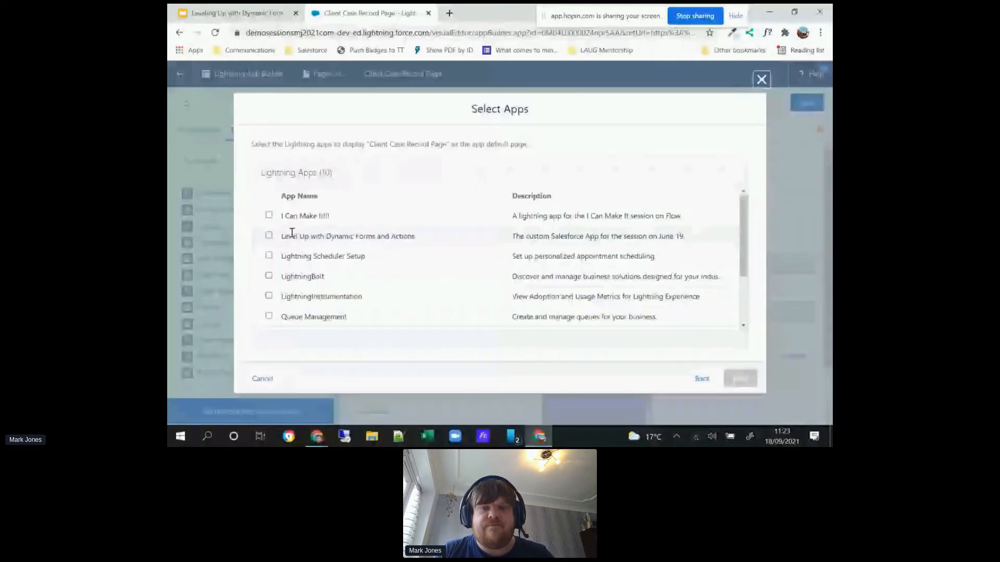
click(269, 235)
click(740, 384)
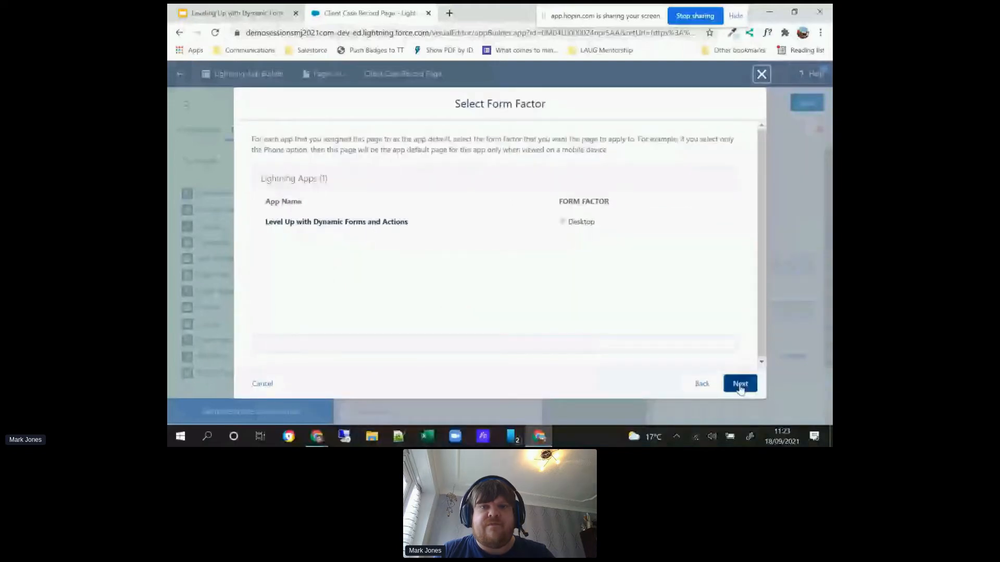
click(740, 384)
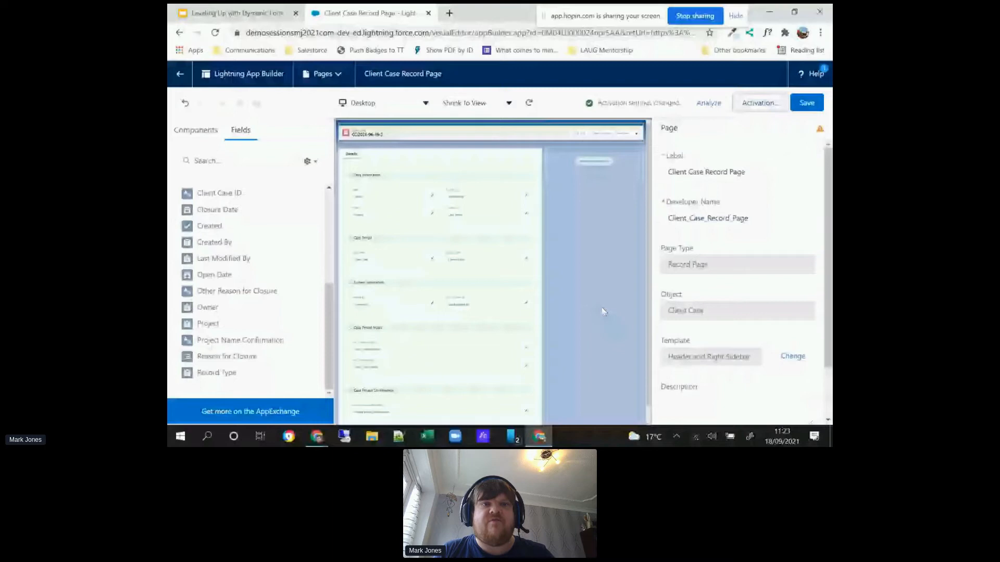
Step: Return to the client case record and review its field sections from Case Information to Case Project Confirmation
click(180, 75)
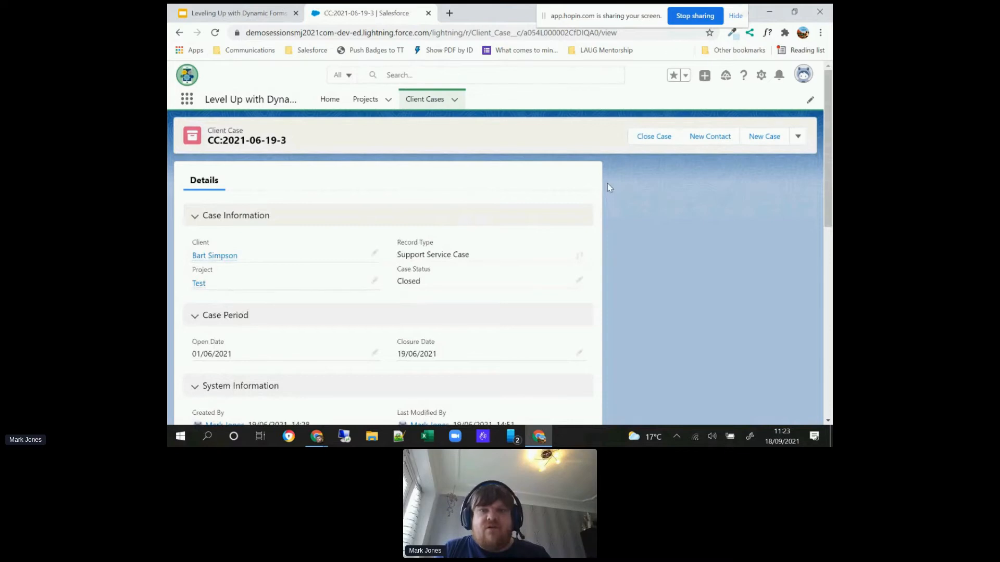
drag(830, 179, 812, 288)
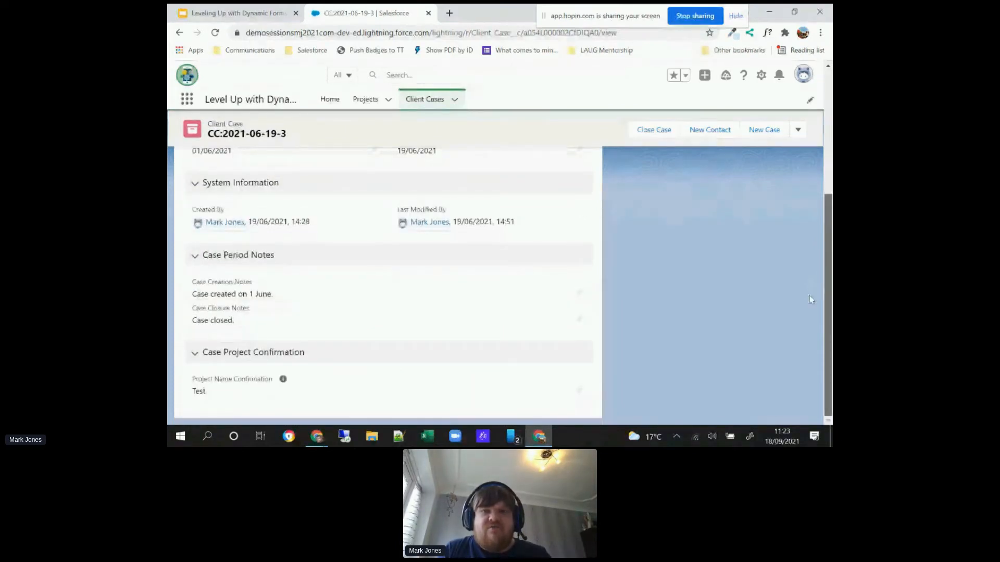
scroll(804, 219, up, 4)
Step: Edit the client case record, setting Case Status to Open and clearing the Closure Date
click(798, 137)
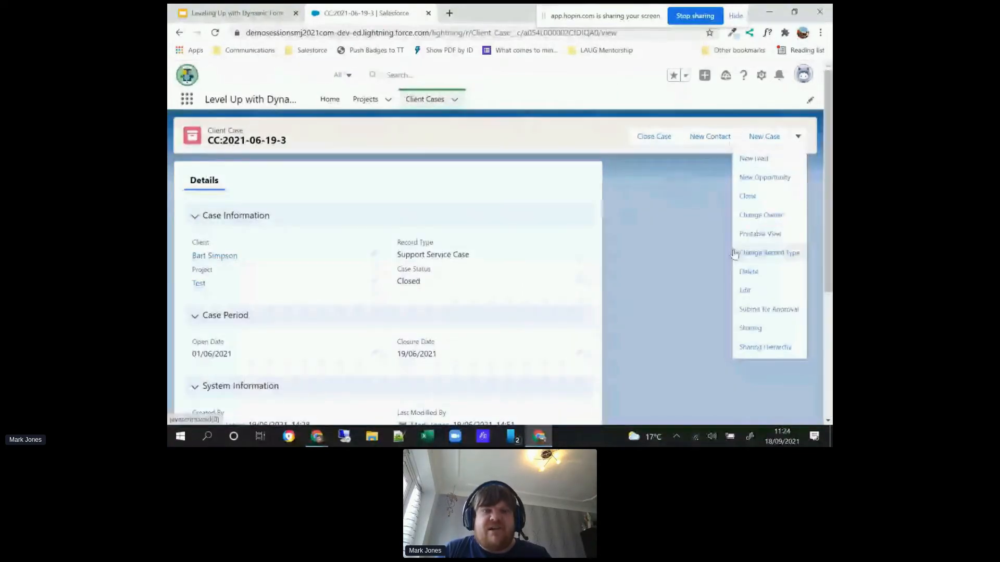
click(760, 253)
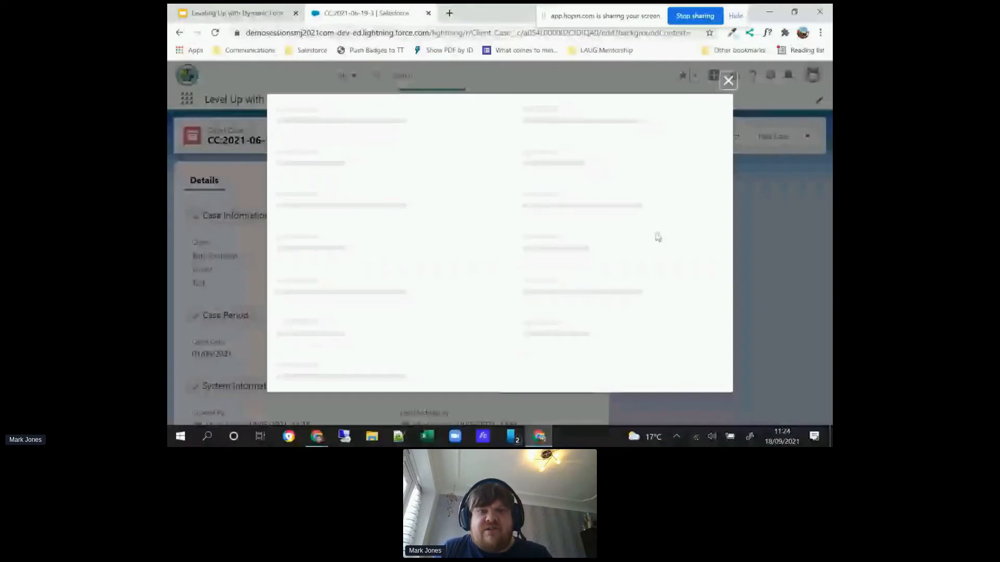
click(588, 209)
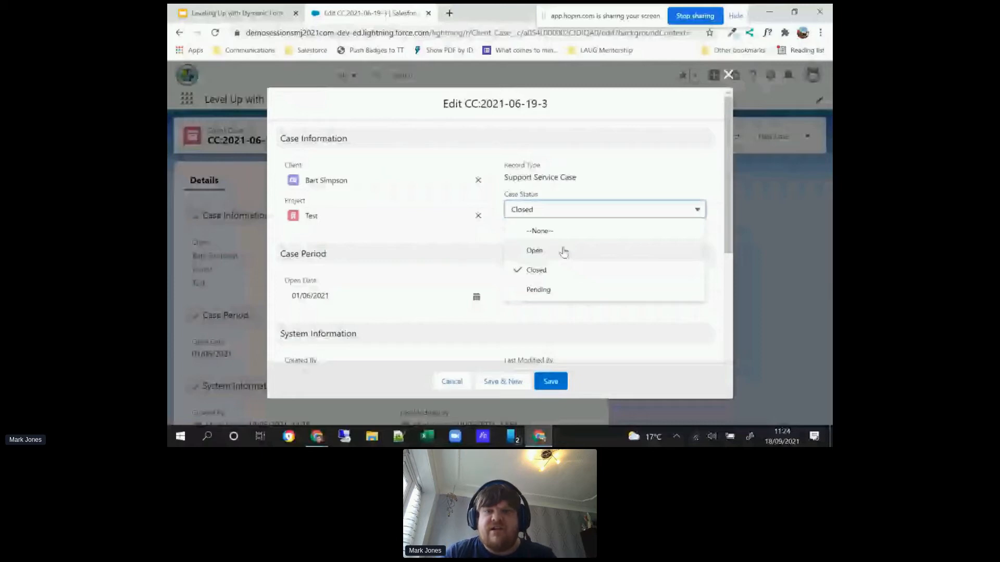
click(563, 252)
click(528, 295)
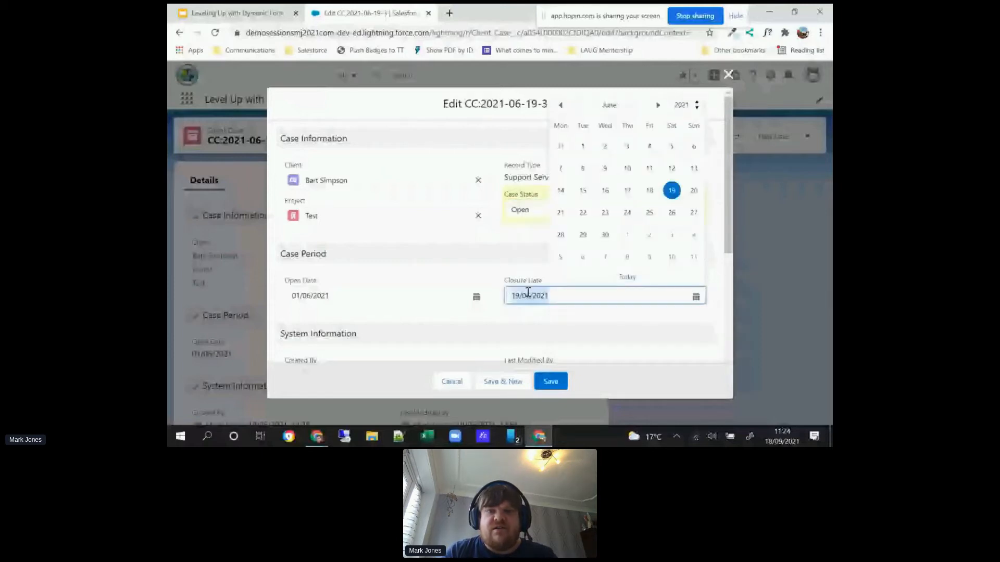
key(BackSpace)
Step: Clear the Case Closure Notes and save the client case record
scroll(731, 275, down, 1)
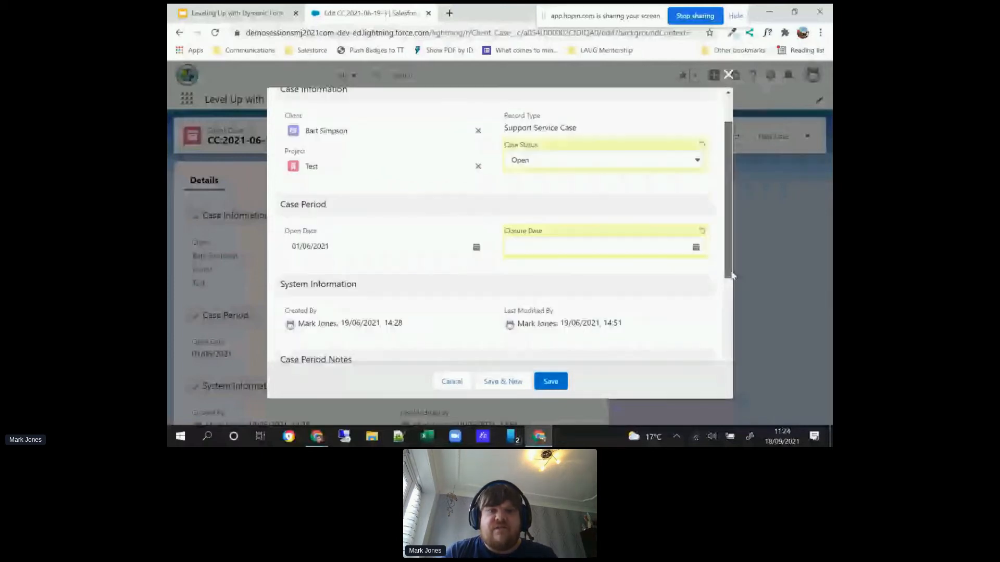
drag(732, 275, 724, 367)
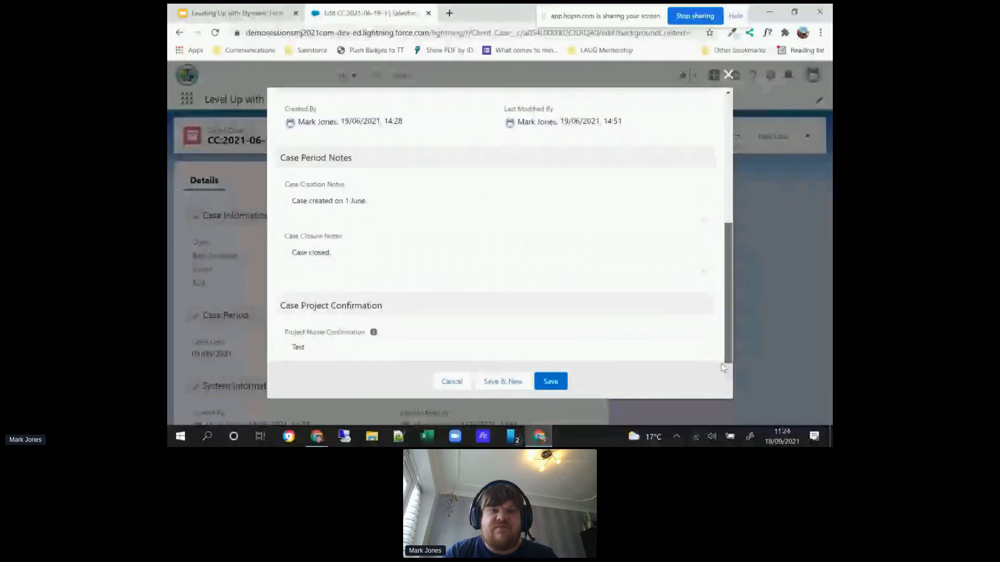
drag(336, 252, 280, 252)
key(BackSpace)
click(550, 381)
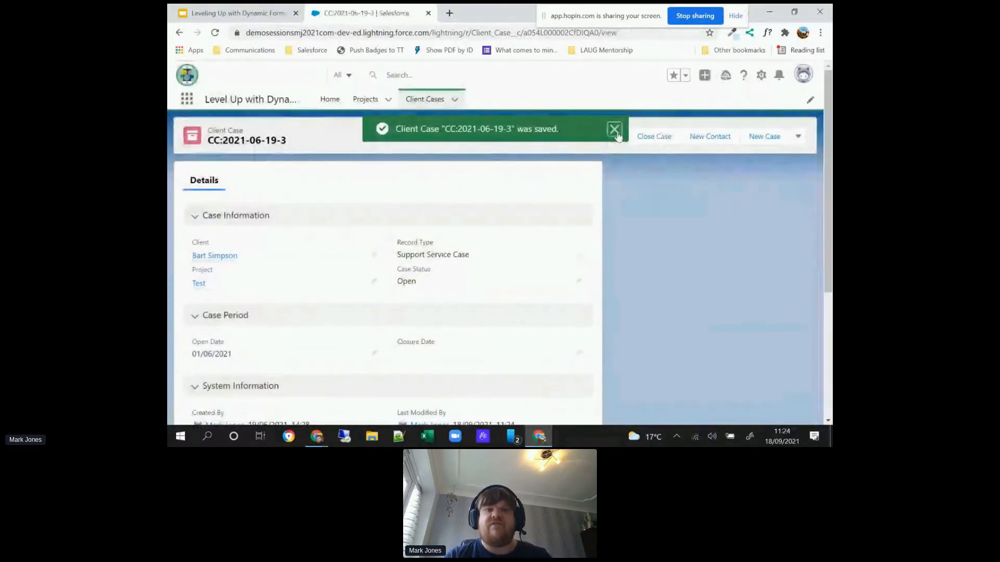
click(615, 130)
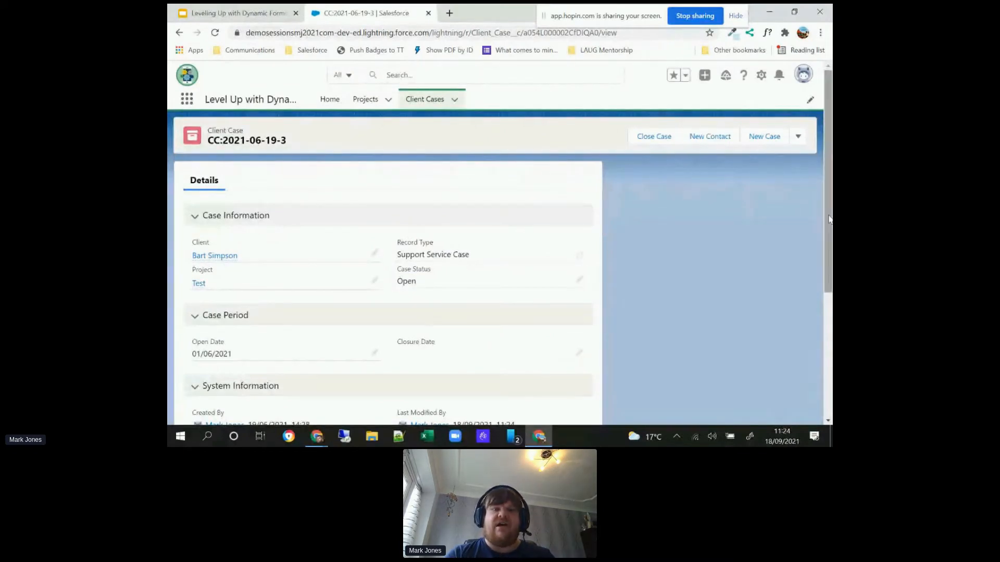
Step: Open the record's page for editing and set the Case Status field's UI behavior to Read-Only
scroll(829, 218, down, 3)
scroll(795, 268, up, 1)
scroll(804, 405, down, 3)
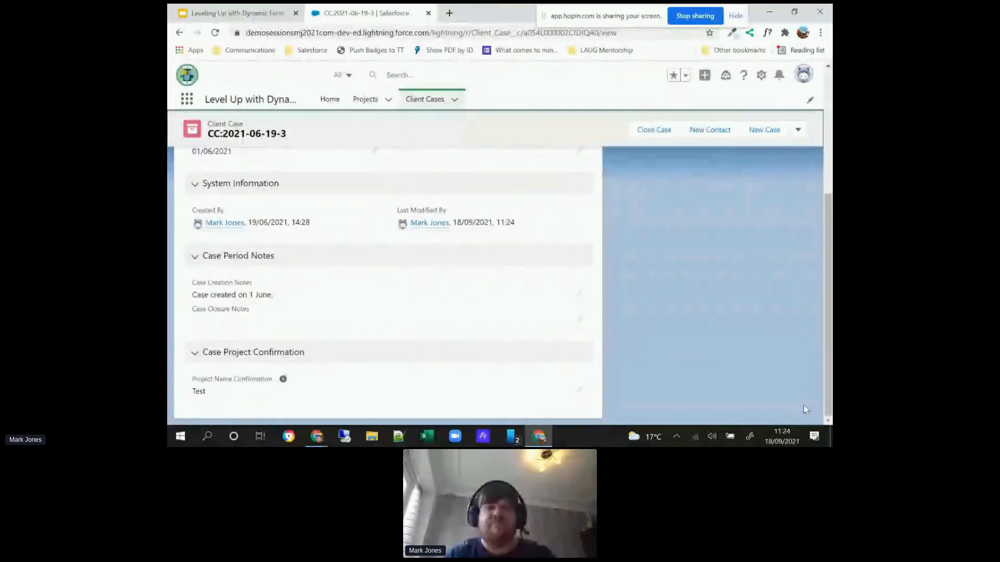
click(760, 76)
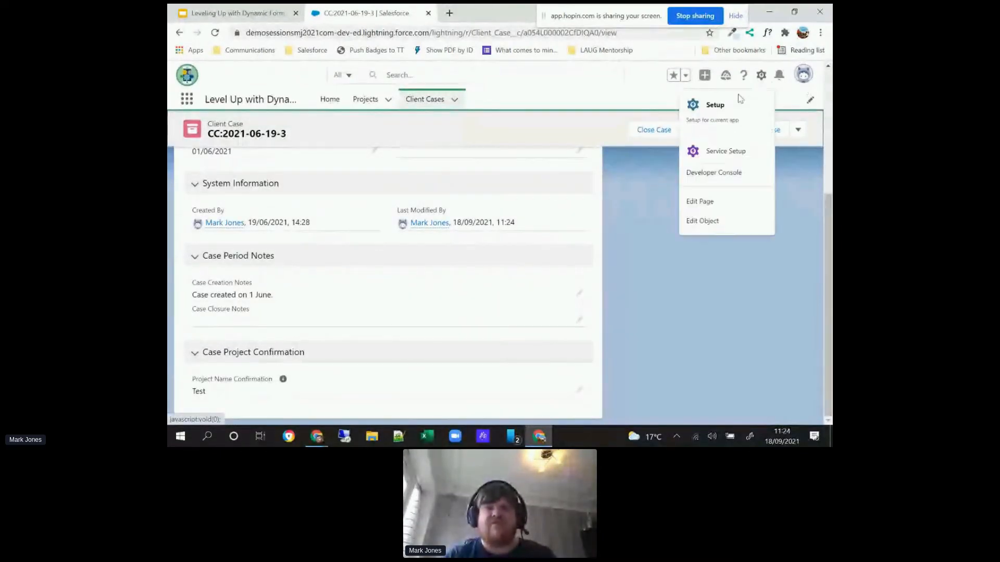
click(700, 202)
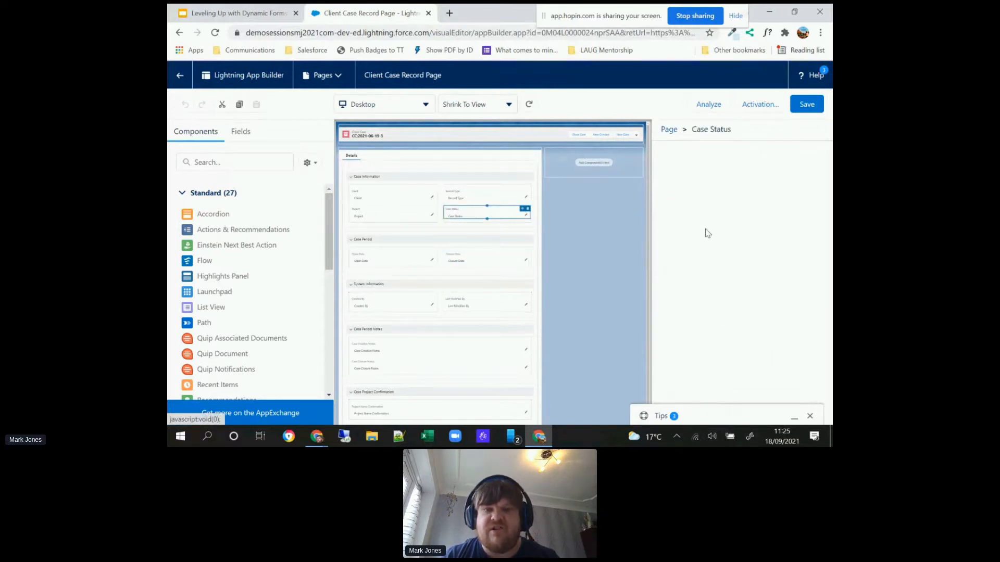
click(690, 183)
click(616, 226)
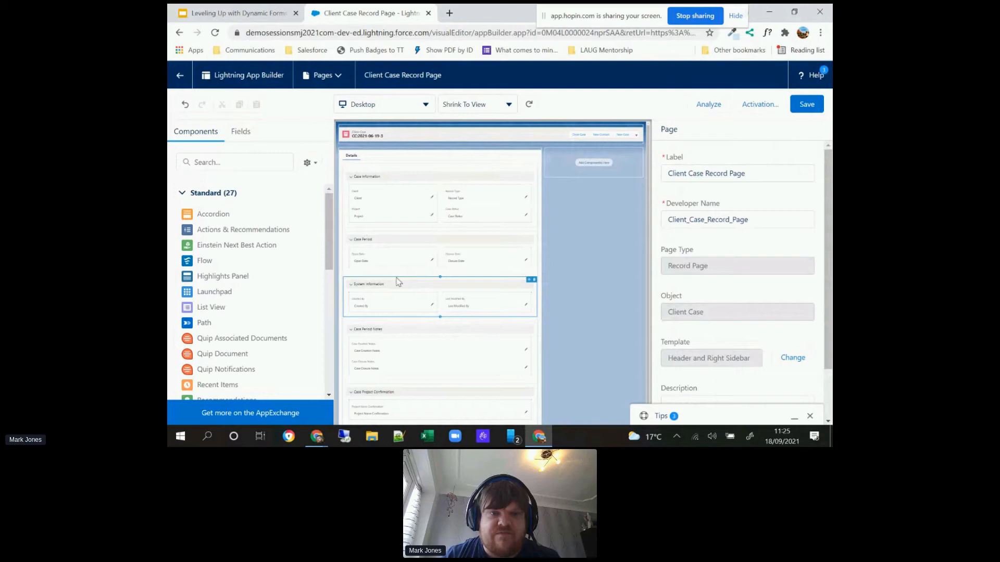
Step: Move the System Information section from the Details area into the page's sidebar region
click(515, 300)
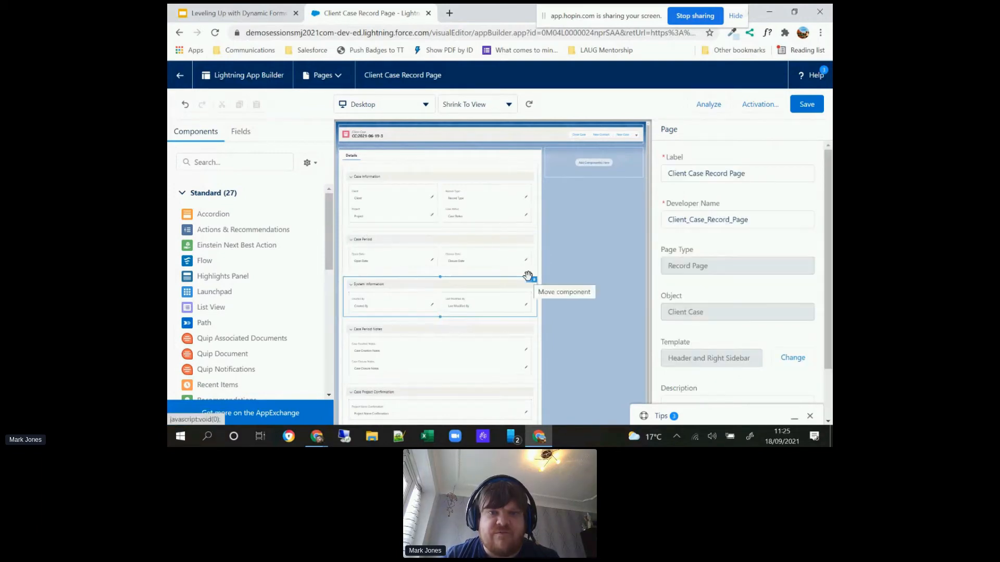
drag(528, 276, 607, 162)
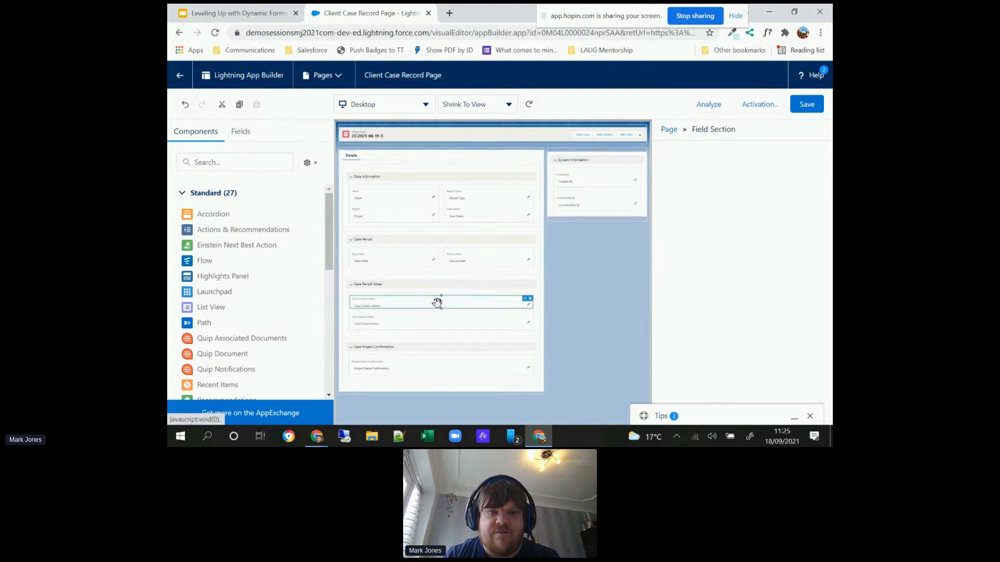
Step: Add a one-column field section above System Information in the sidebar region and label it "Case Closure"
click(239, 131)
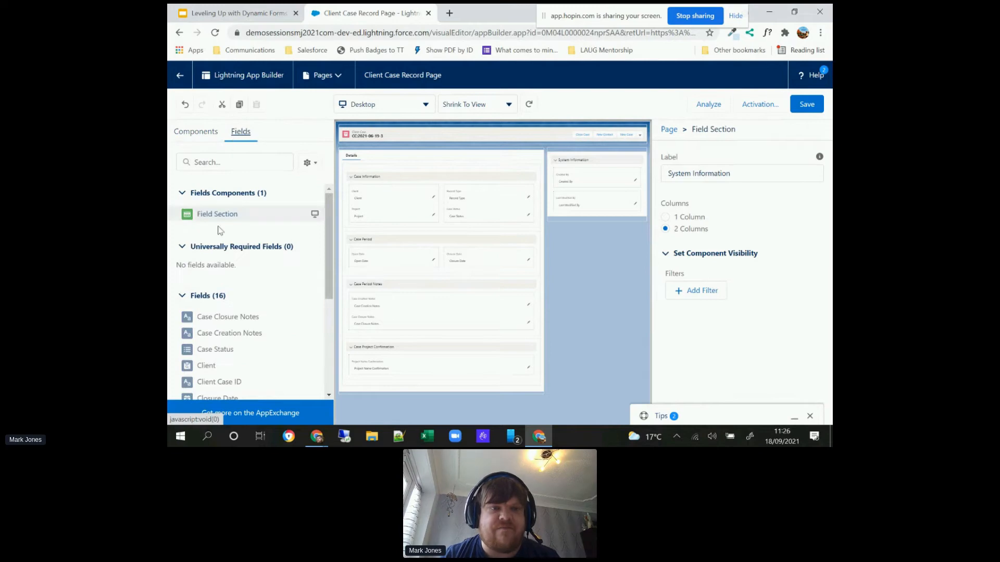
drag(221, 222, 588, 156)
double_click(693, 172)
text(Case Cas)
text(ure)
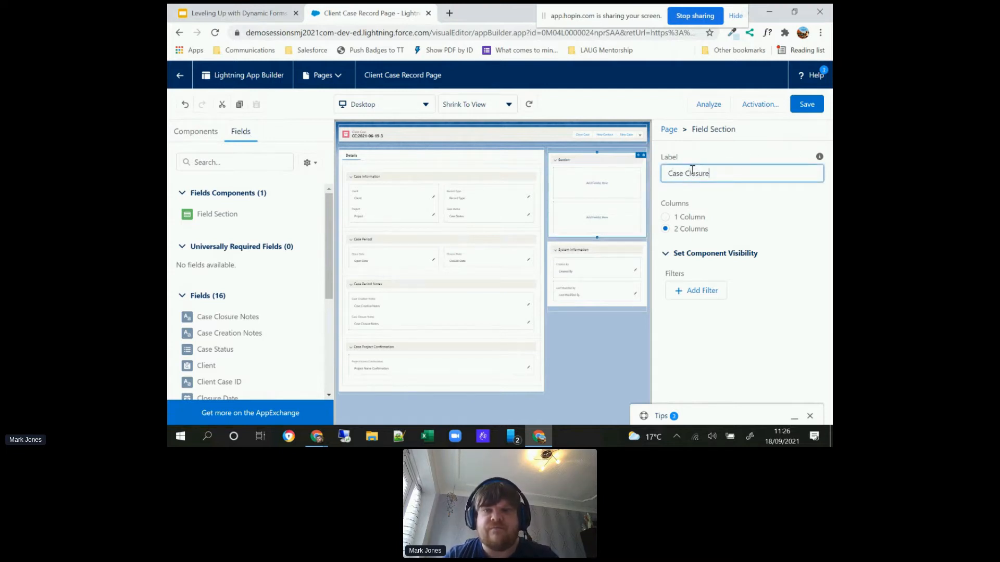
click(612, 327)
click(608, 159)
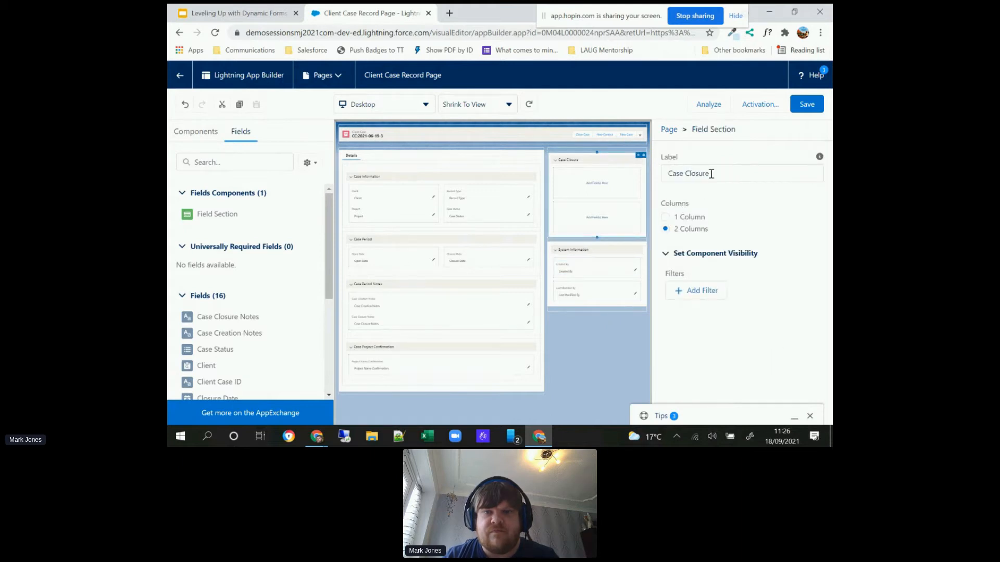
click(665, 217)
Step: Move Case Closure Notes into the Case Closure section and add the Other Reason for Closure field above it
drag(371, 319, 598, 177)
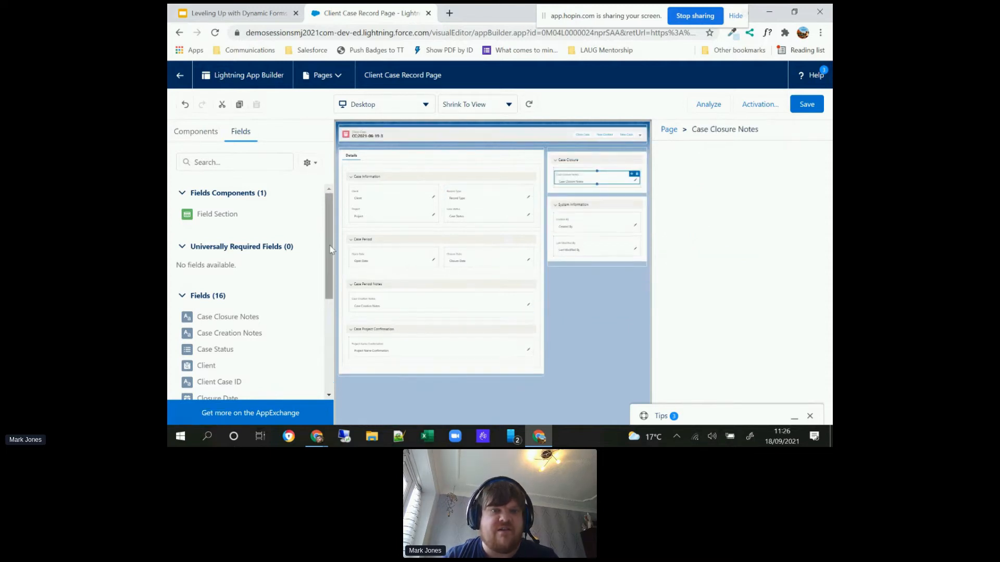
drag(329, 250, 326, 328)
drag(255, 319, 587, 177)
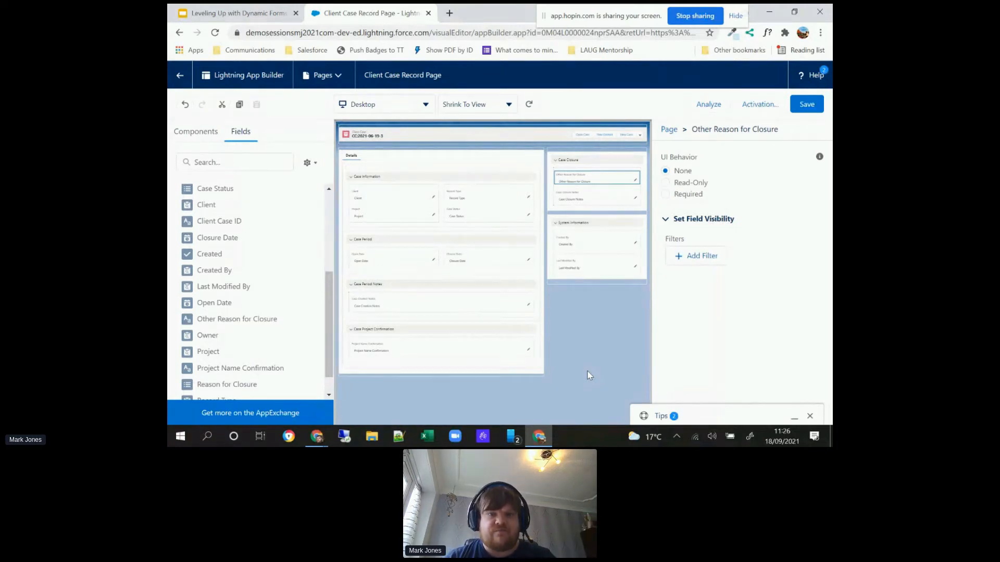
Step: Add a visibility filter to the Case Project Confirmation section with the record field Created equal to False
click(478, 329)
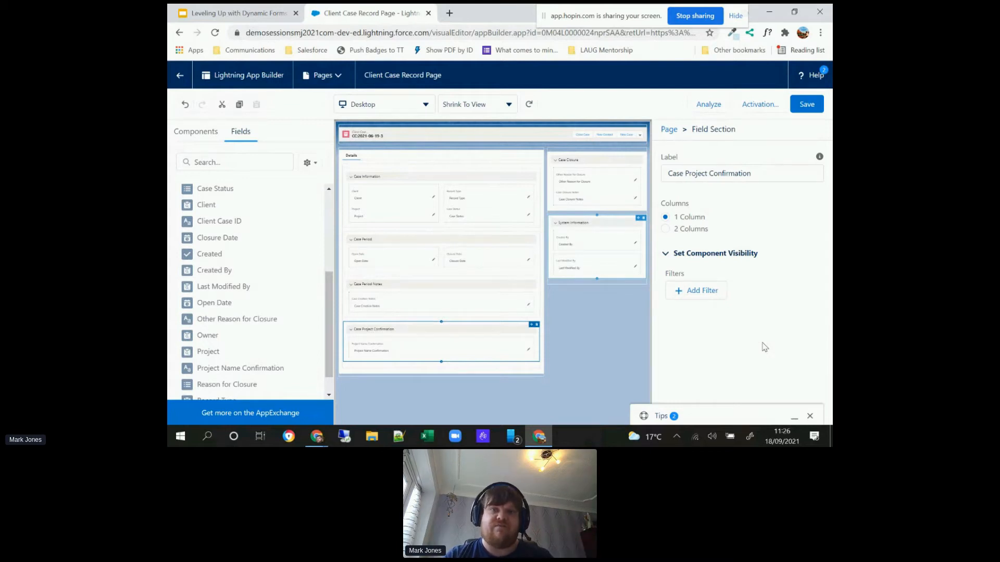
click(704, 296)
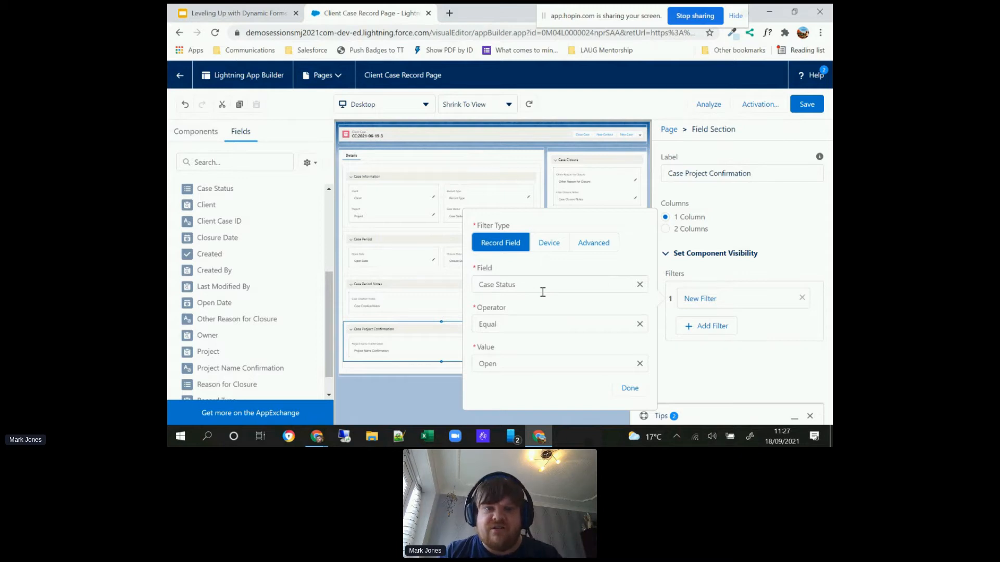
click(542, 292)
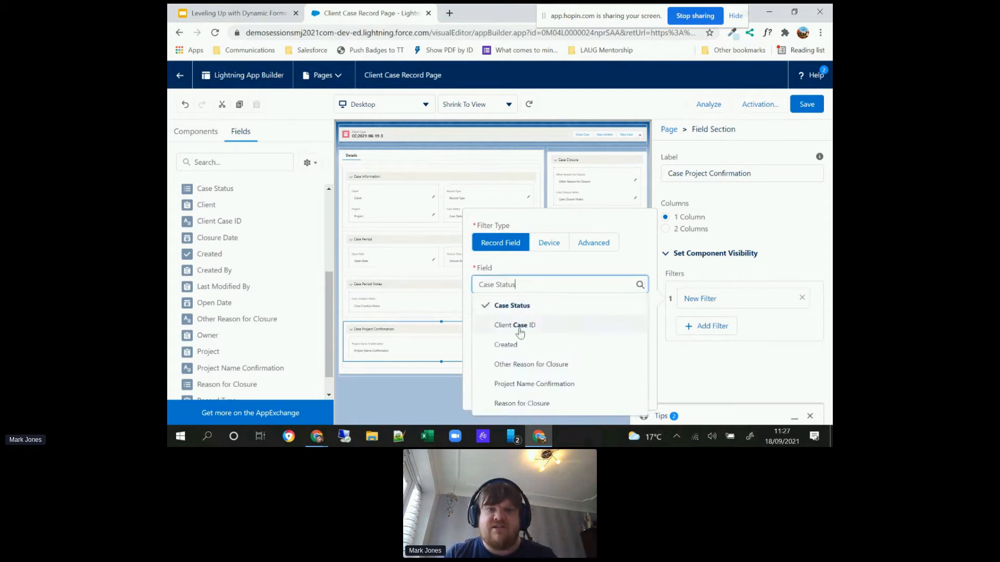
click(512, 344)
click(508, 363)
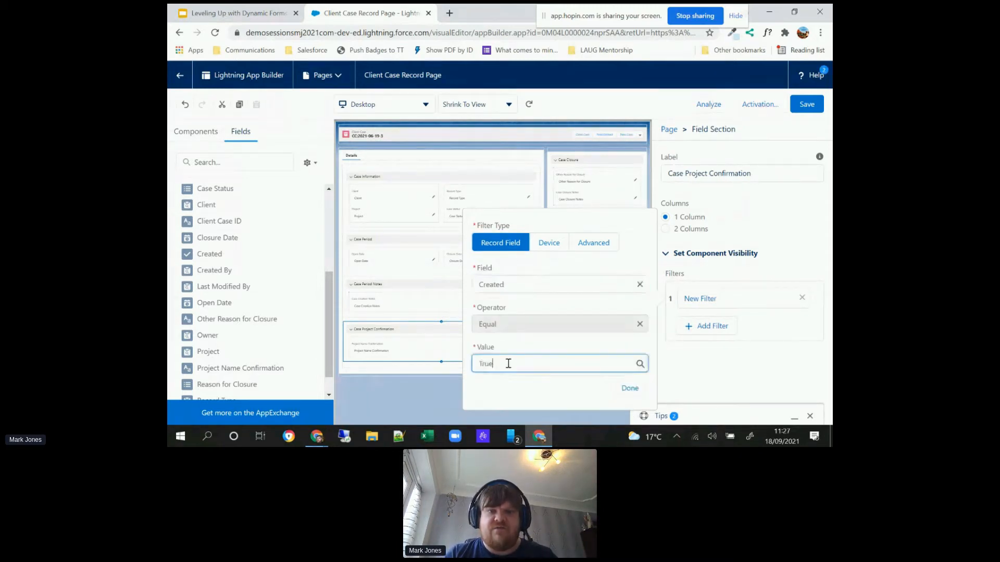
click(500, 405)
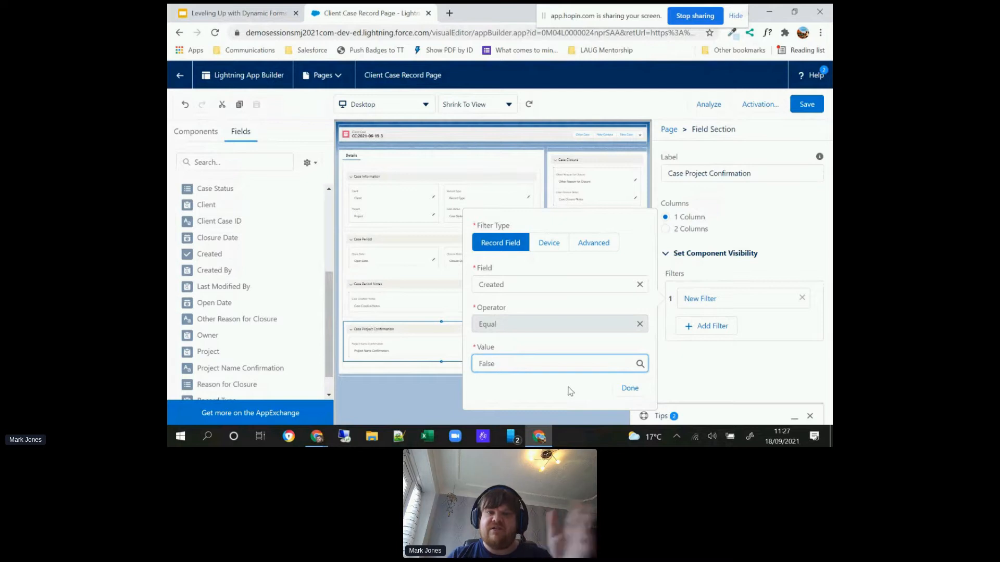
click(629, 389)
click(584, 364)
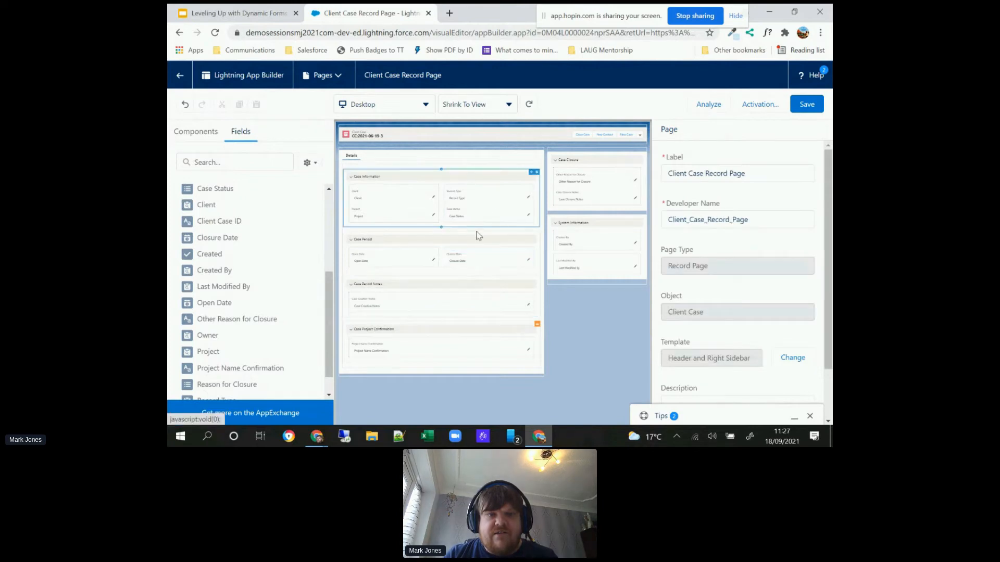
Step: Add a visibility filter to the Closure Date field with the record field Case Status equal to Closed
click(473, 254)
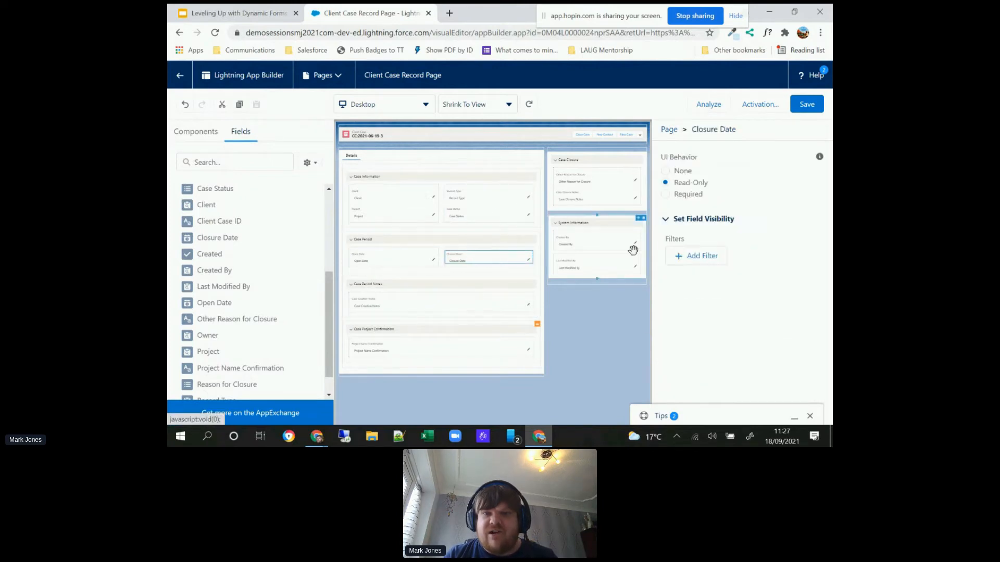
click(690, 257)
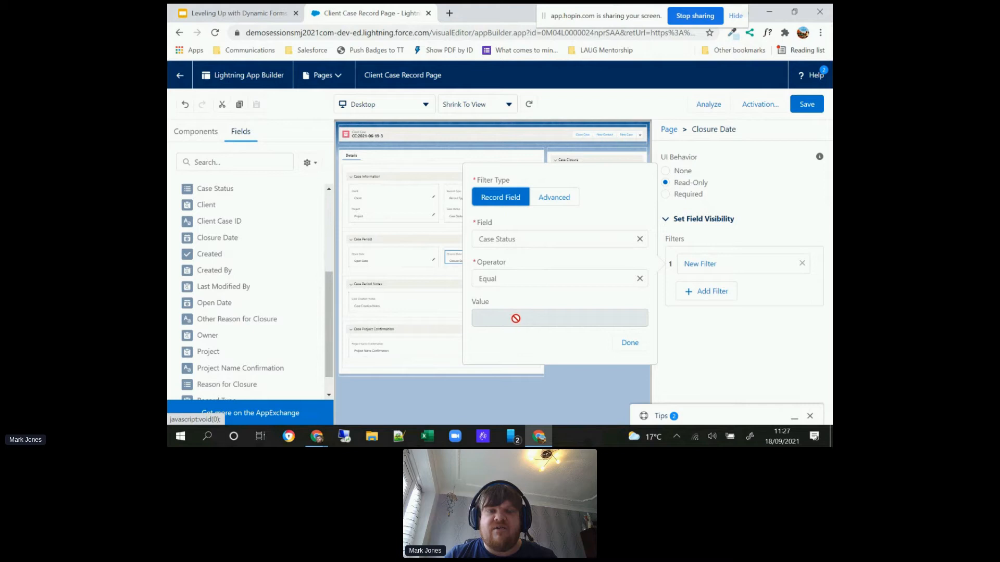
click(557, 238)
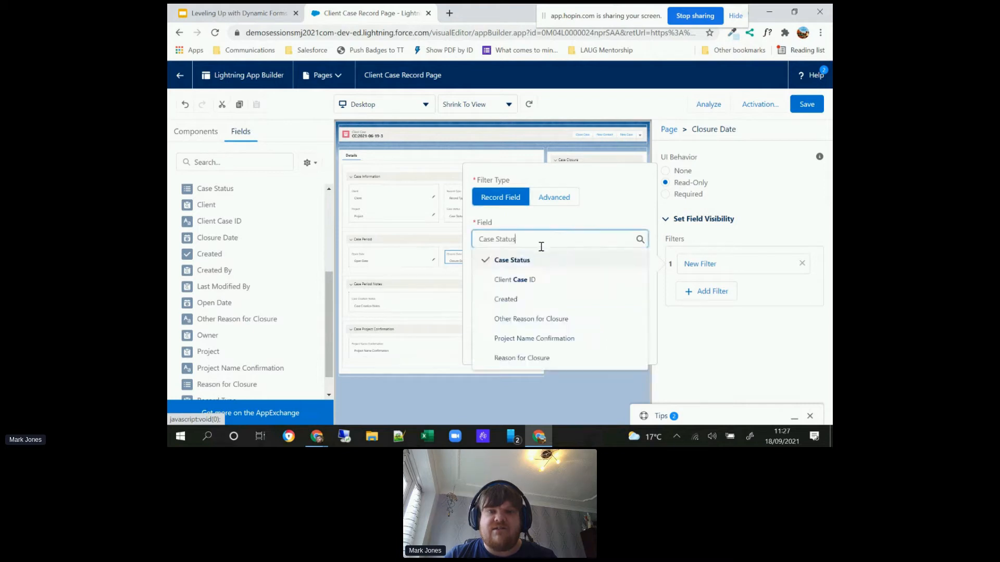
click(525, 261)
click(516, 315)
click(508, 360)
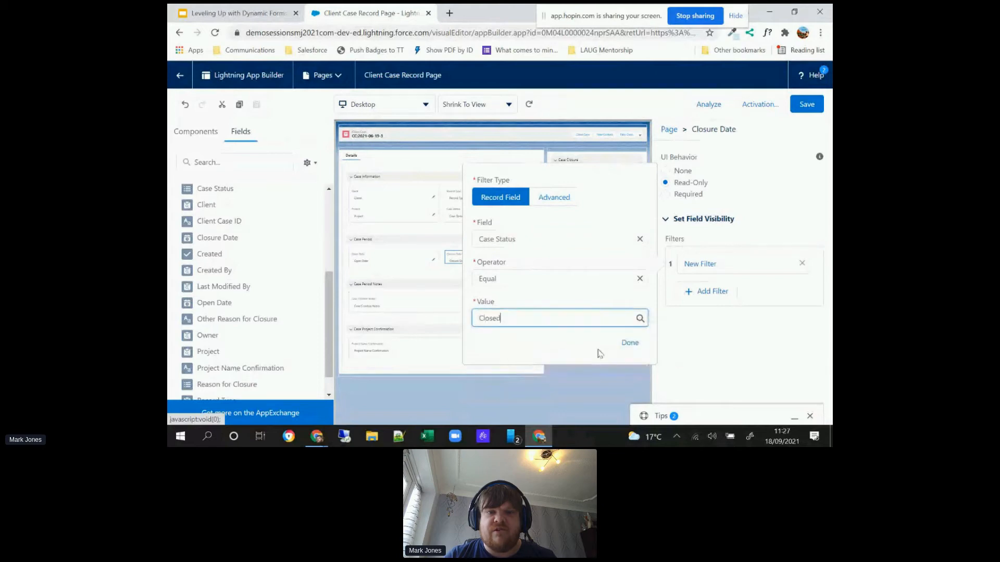
click(634, 347)
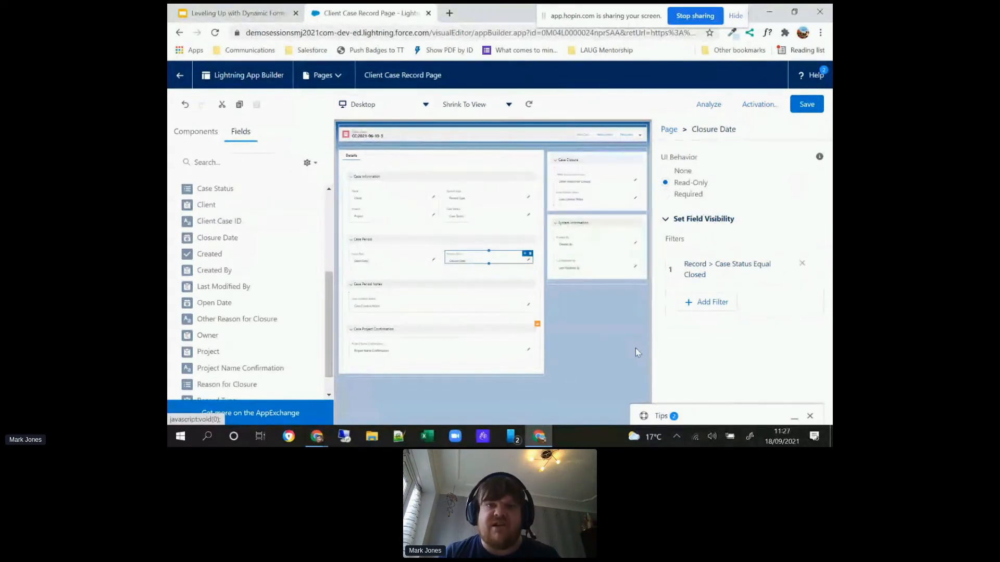
click(616, 158)
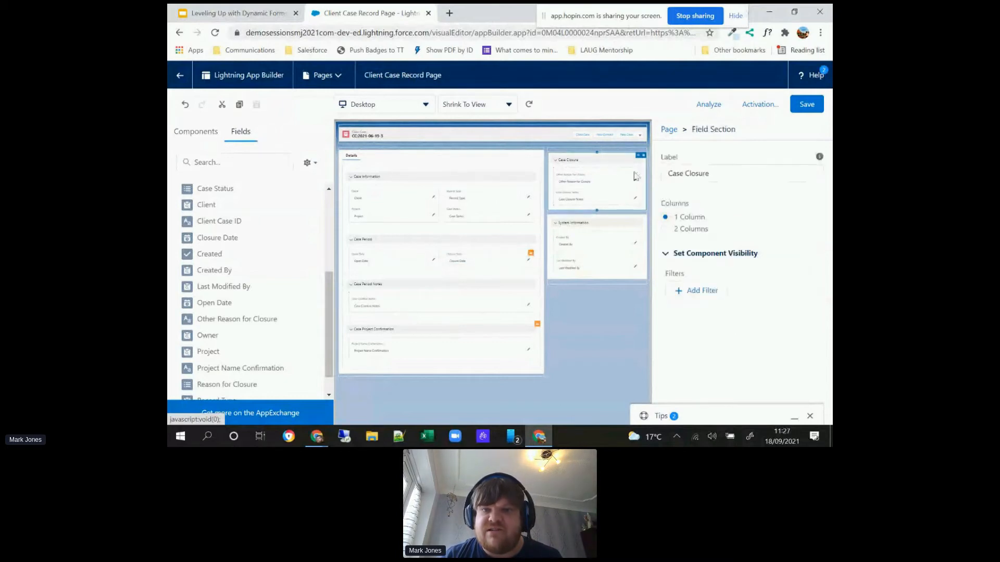
click(700, 291)
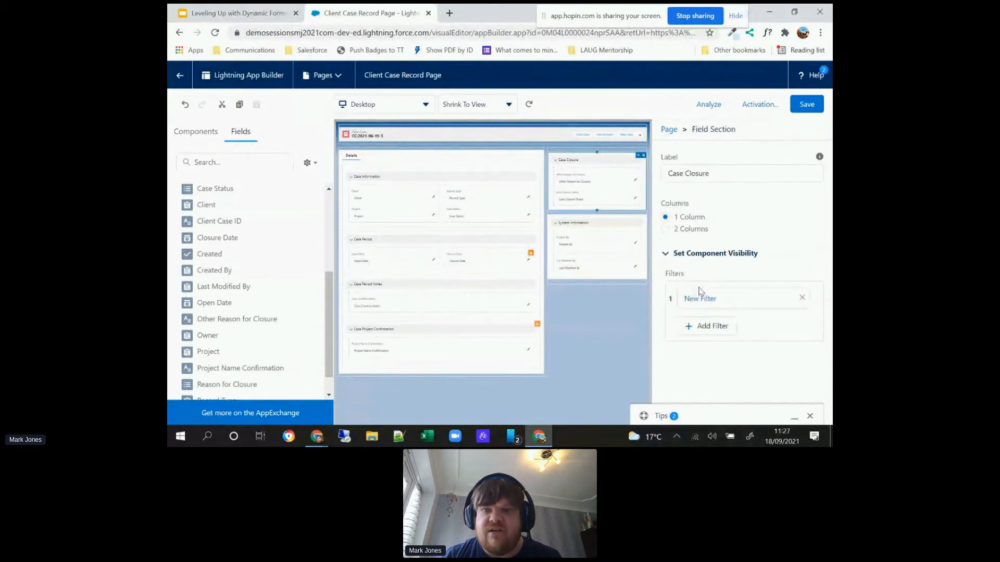
click(699, 299)
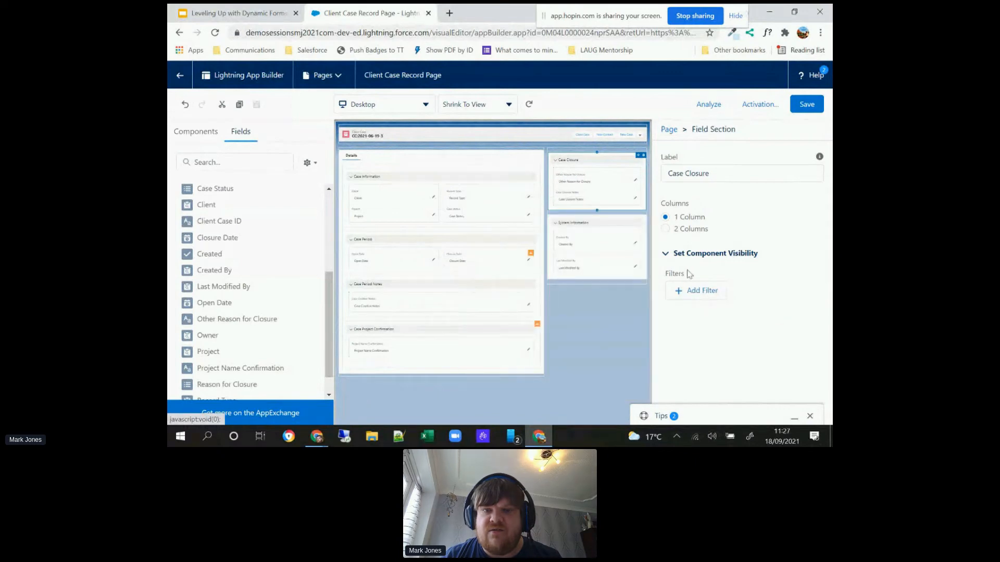
click(599, 178)
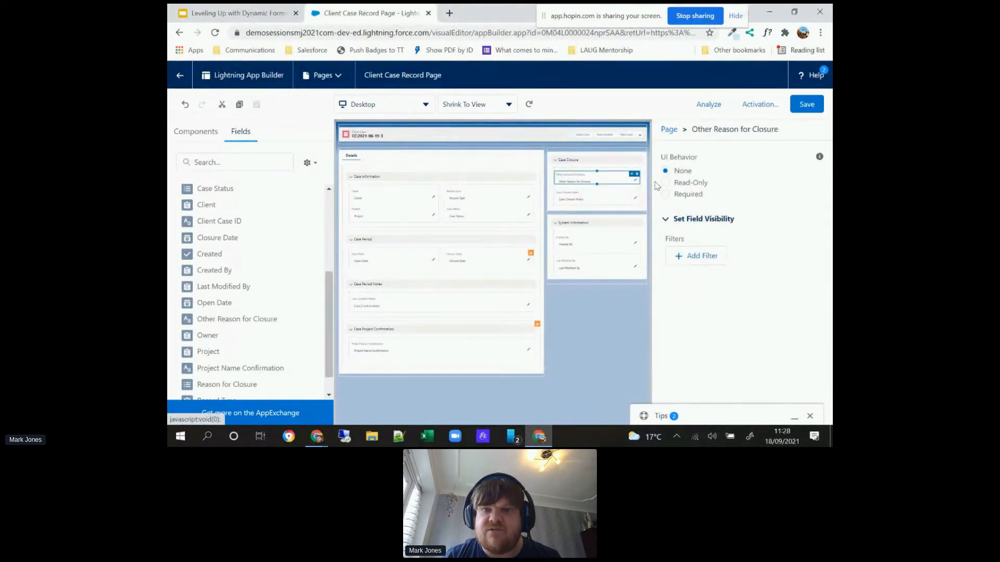
Step: Add a visibility filter to the Case Closure section with the record field Case Status equal to Closed
click(607, 157)
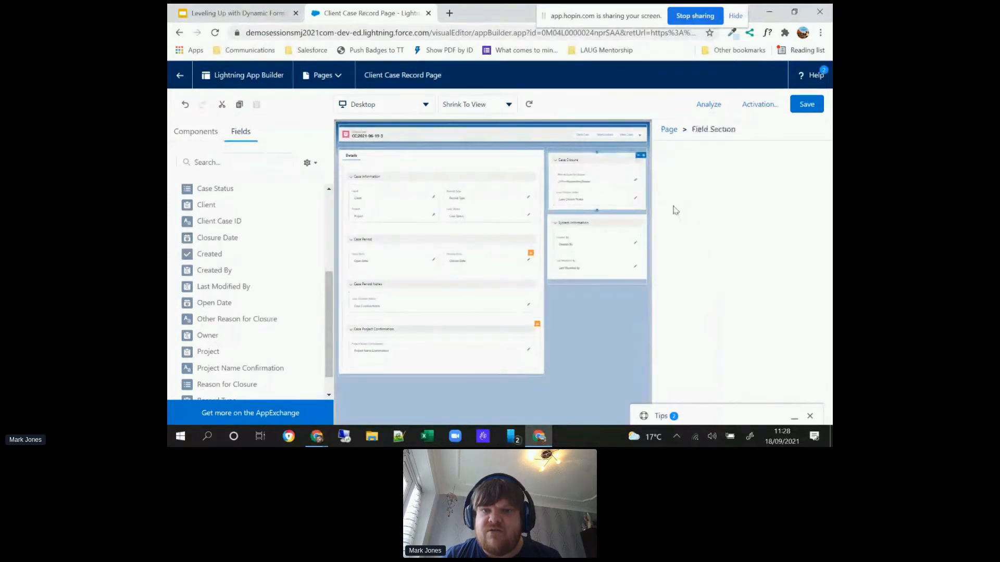
click(691, 292)
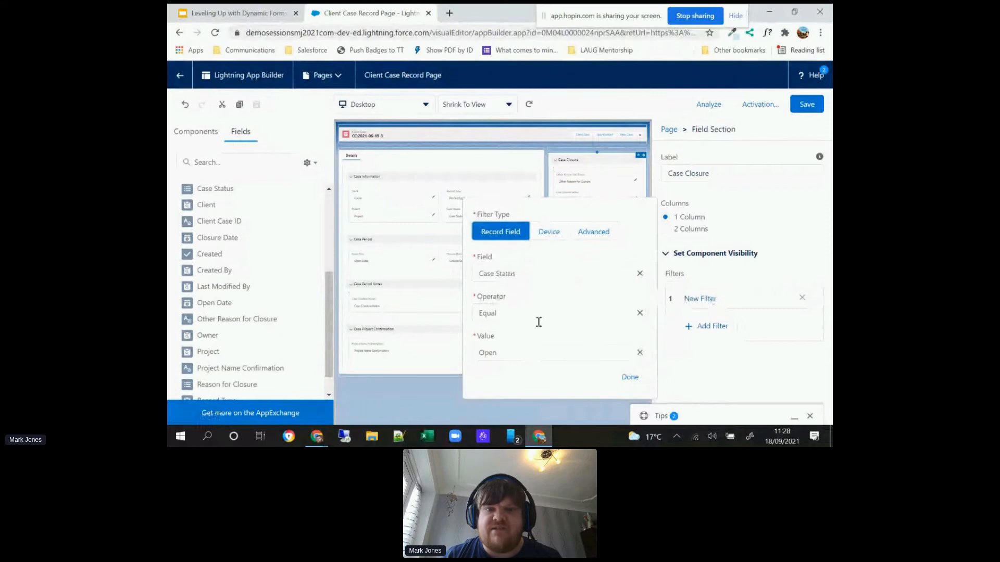
click(526, 350)
click(517, 312)
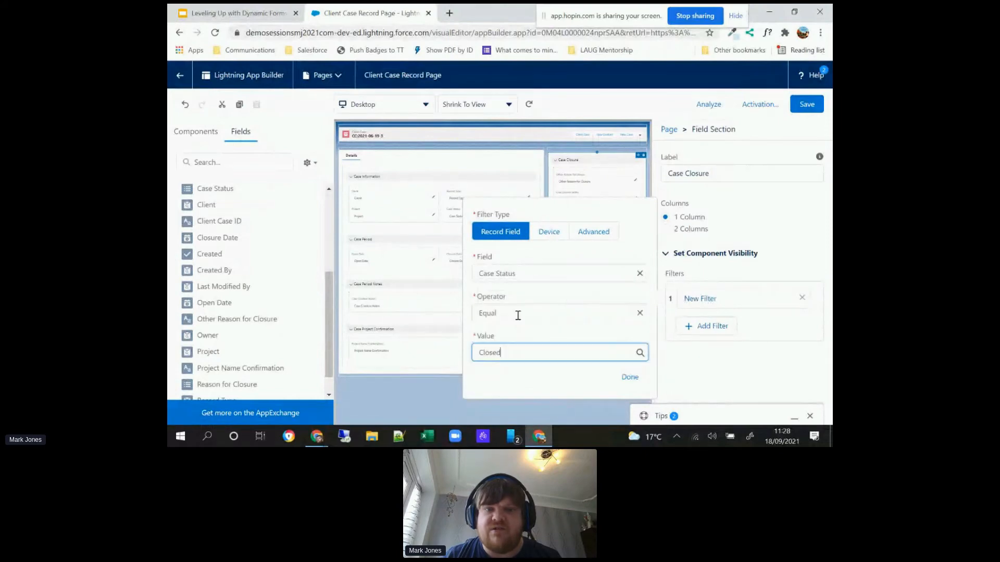
click(629, 377)
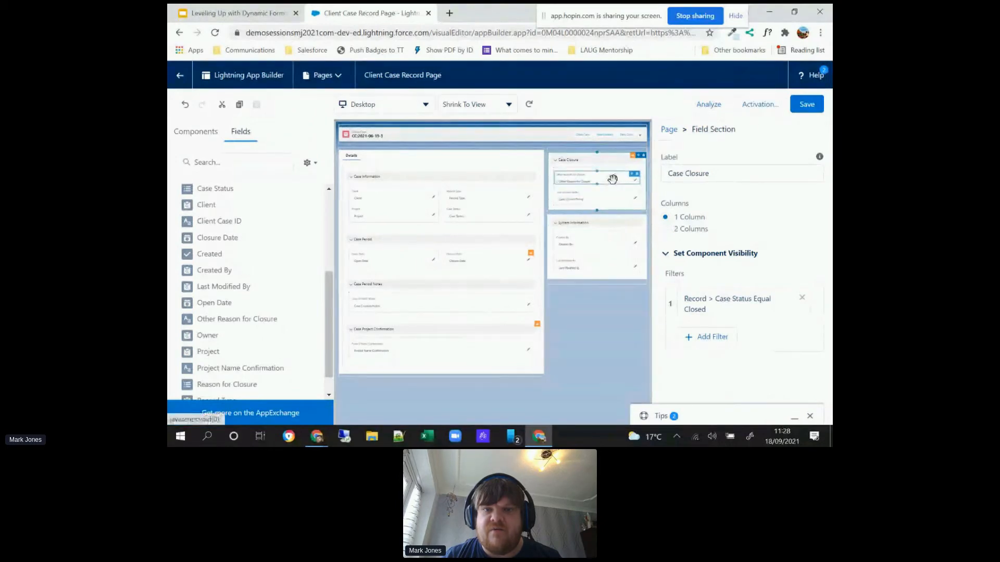
Step: Add a visibility filter to the Other Reason for Closure field with the record field Reason for Closure equal to Other
click(613, 176)
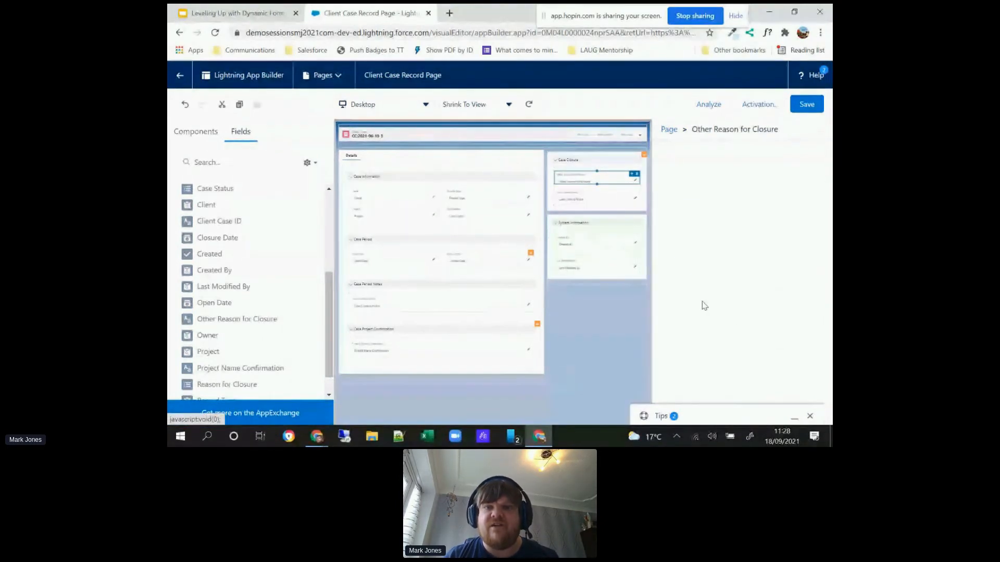
click(693, 257)
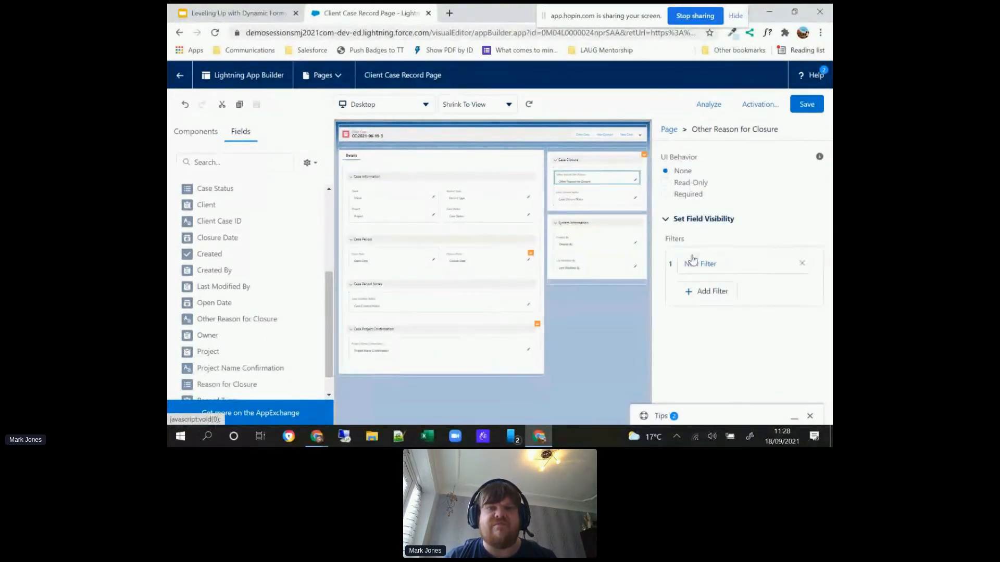
click(691, 266)
click(693, 258)
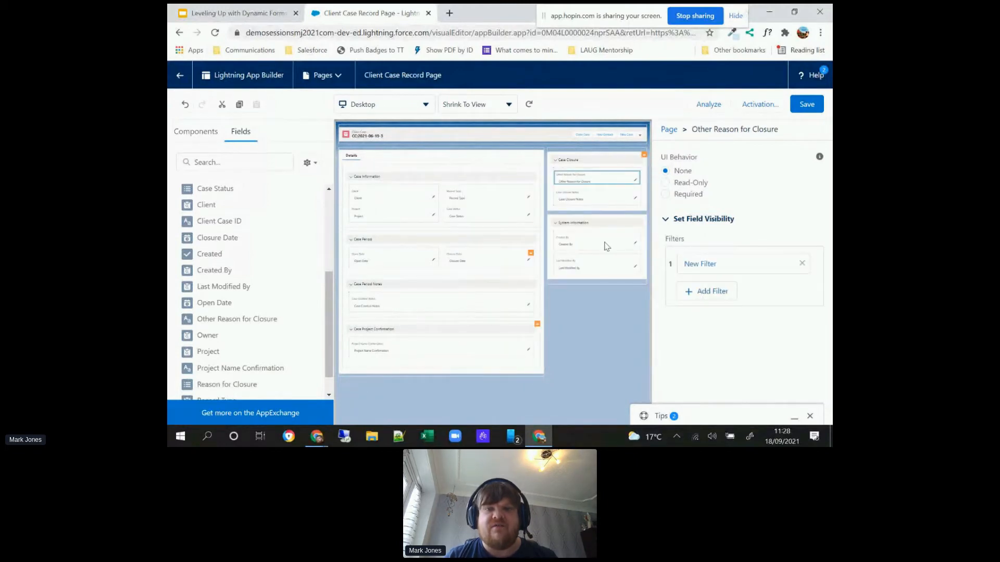
click(707, 265)
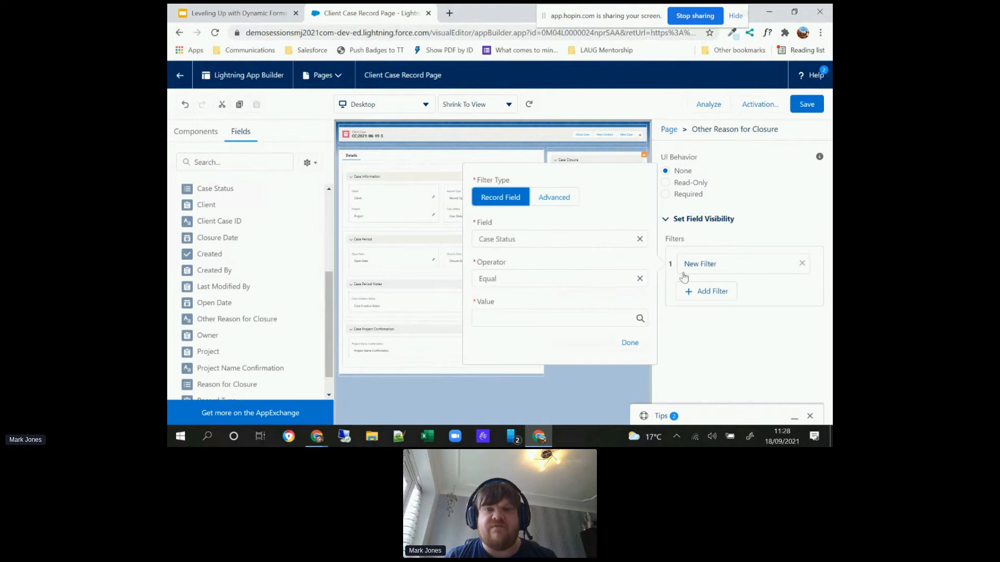
click(562, 233)
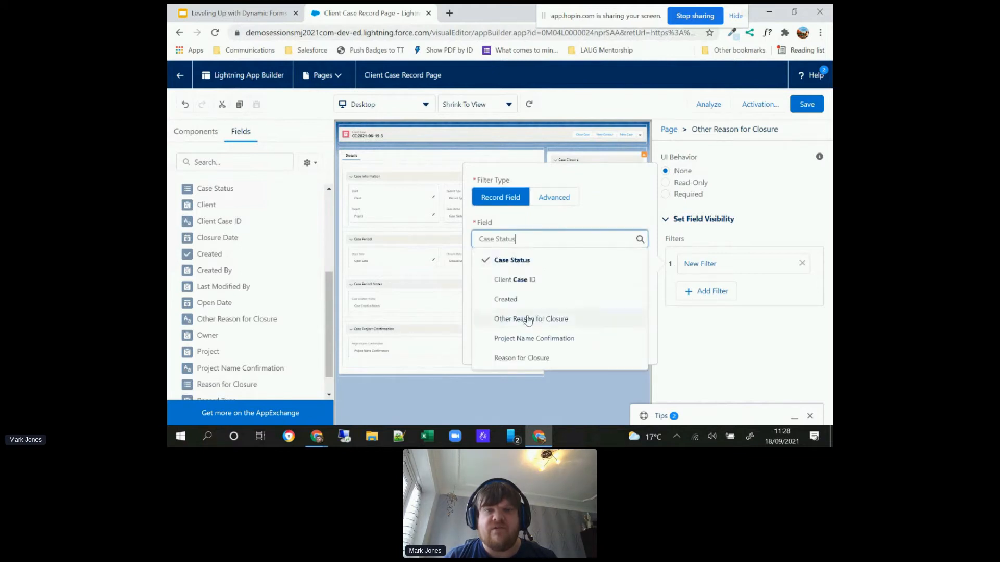
click(523, 358)
click(539, 319)
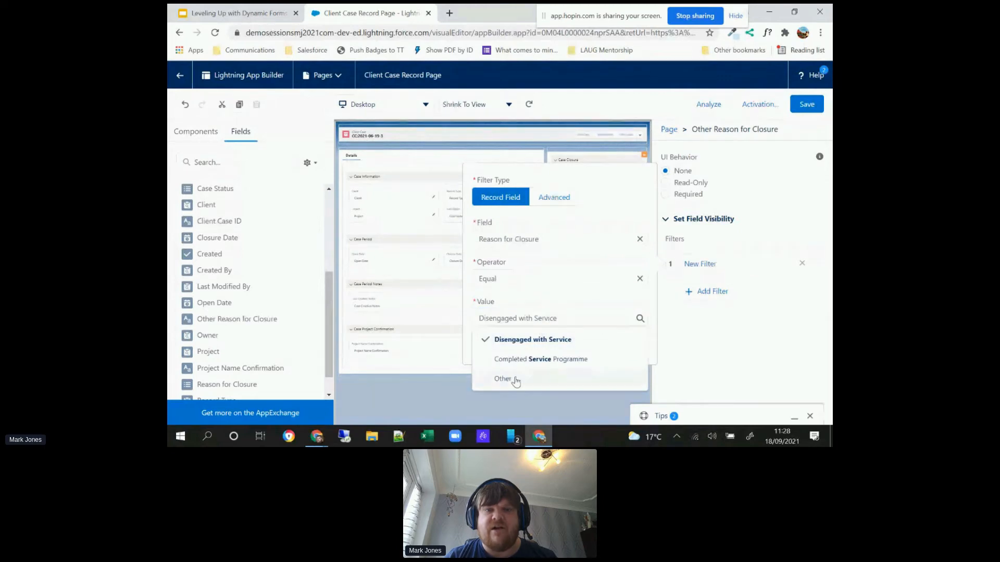
click(515, 379)
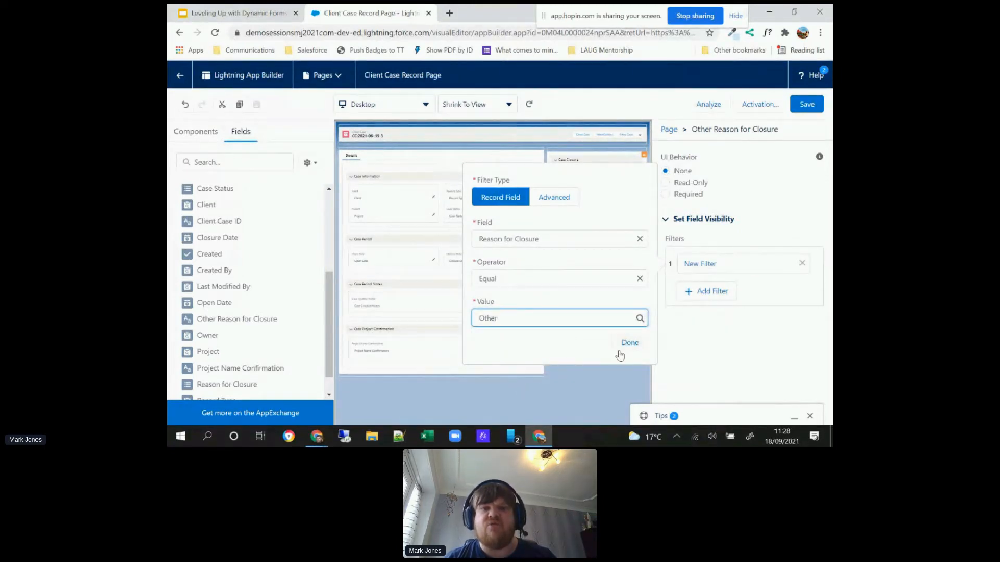
click(624, 348)
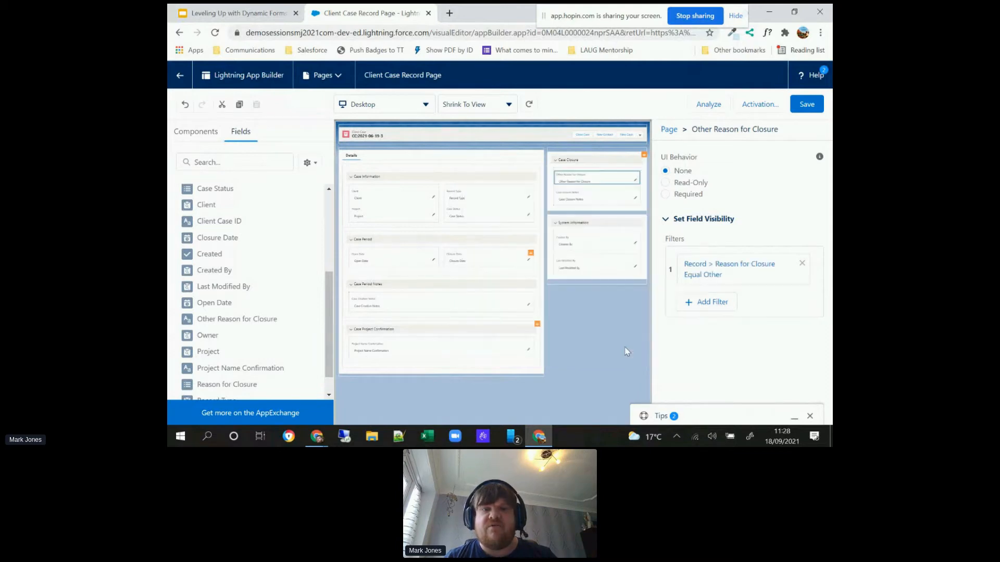
click(626, 352)
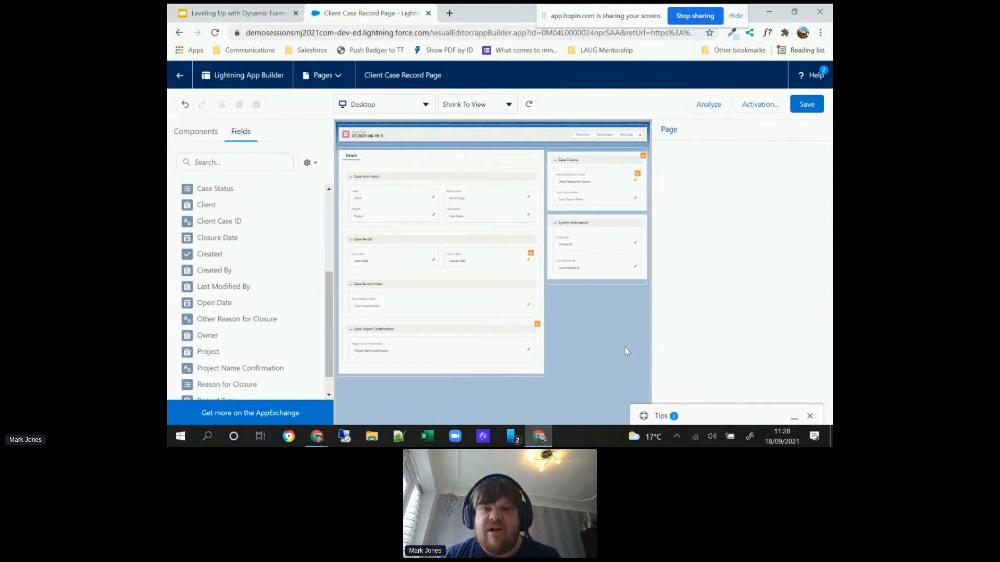
Step: Save the record page and return to the client case record to review its sections
click(805, 106)
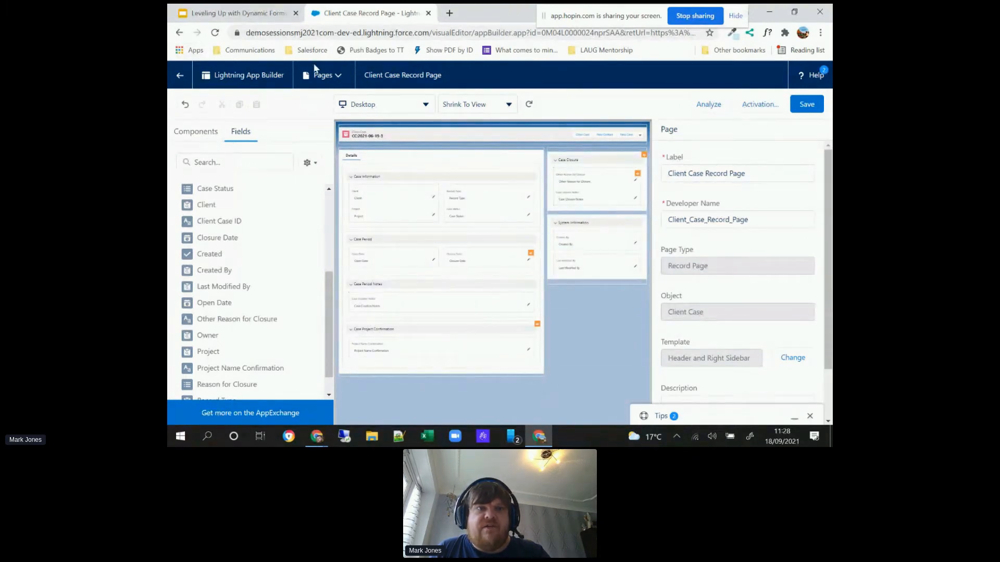
click(176, 75)
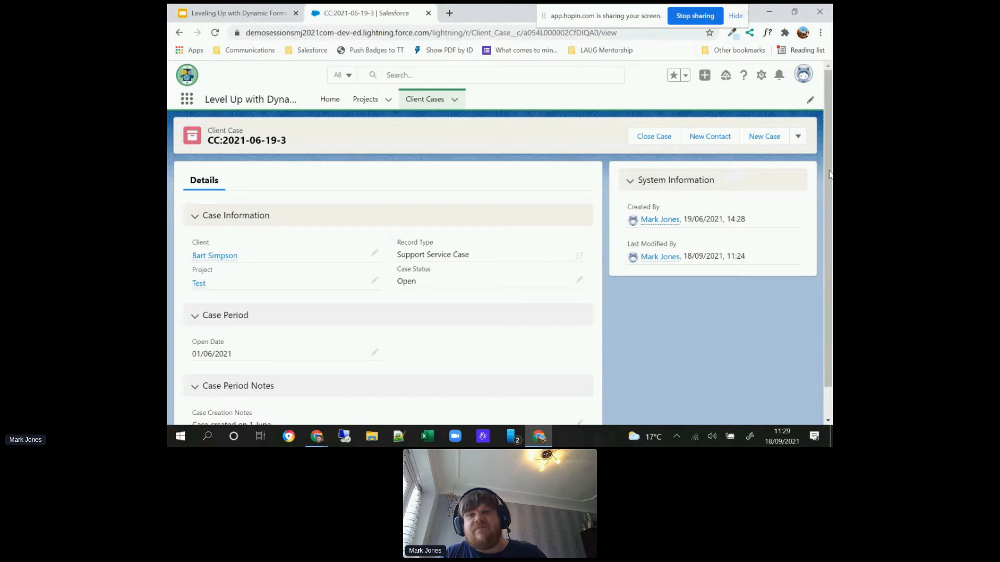
scroll(828, 171, down, 2)
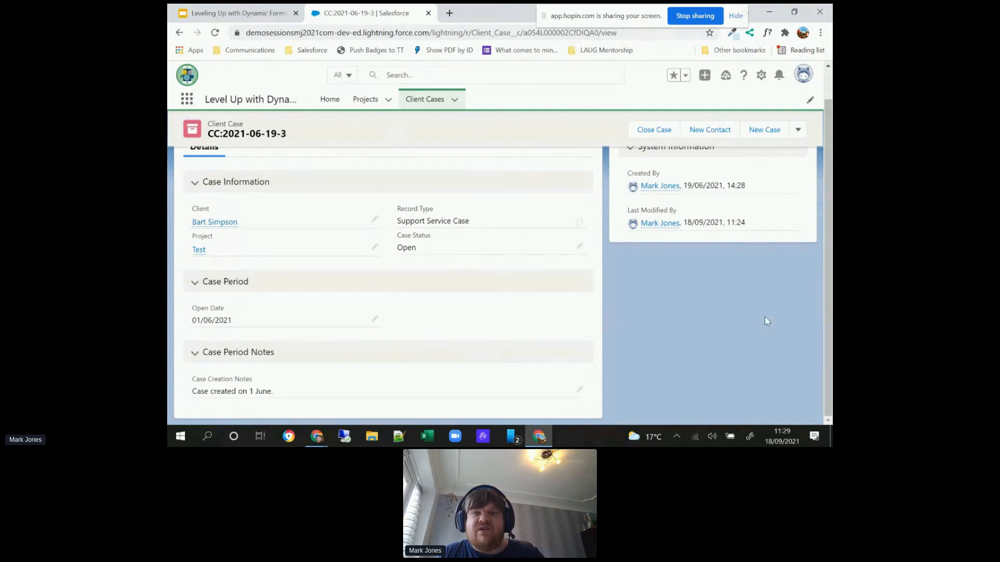
scroll(831, 326, up, 1)
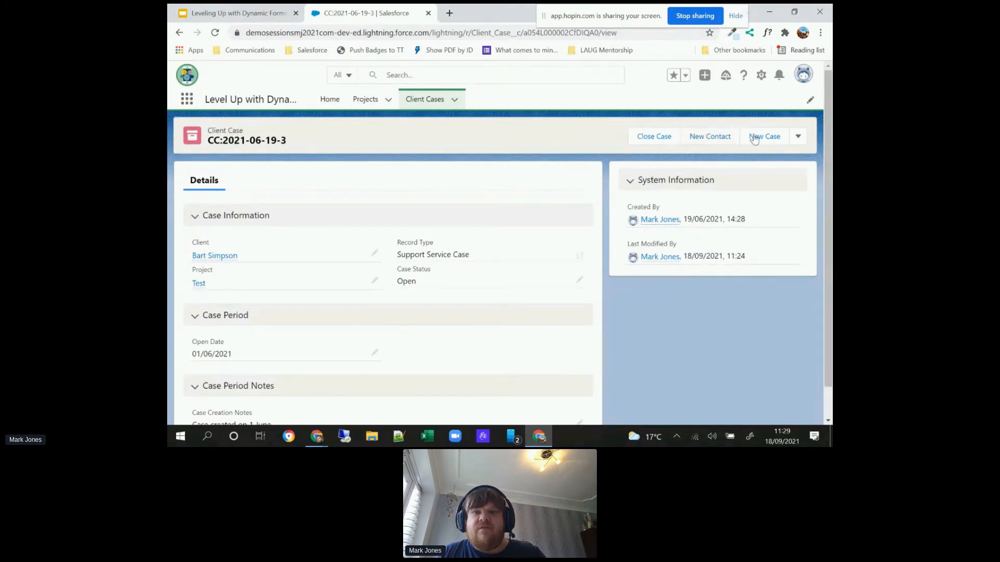
Step: Open the client case's edit form, examine its sections down to System Information, and cancel the edit
click(796, 139)
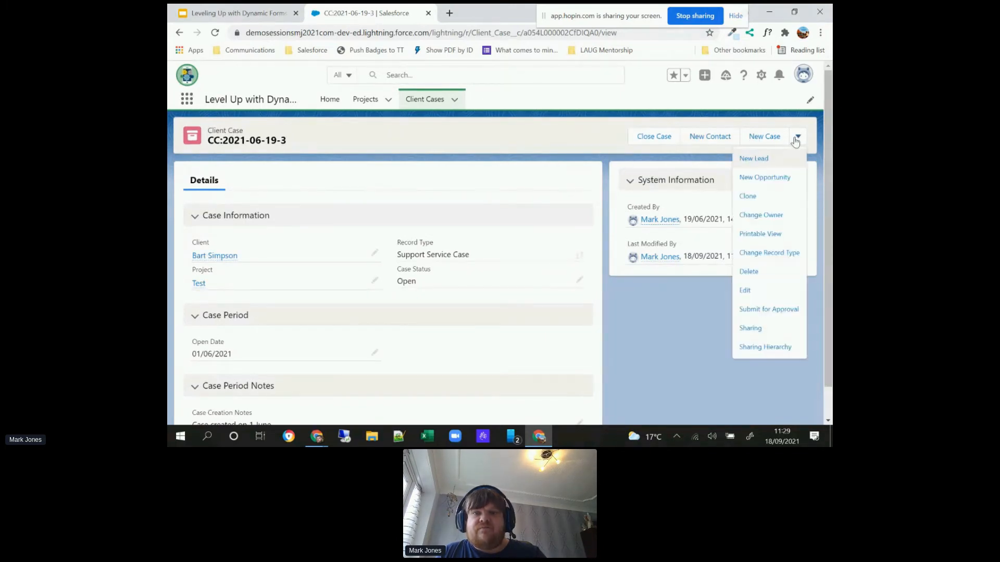
click(745, 291)
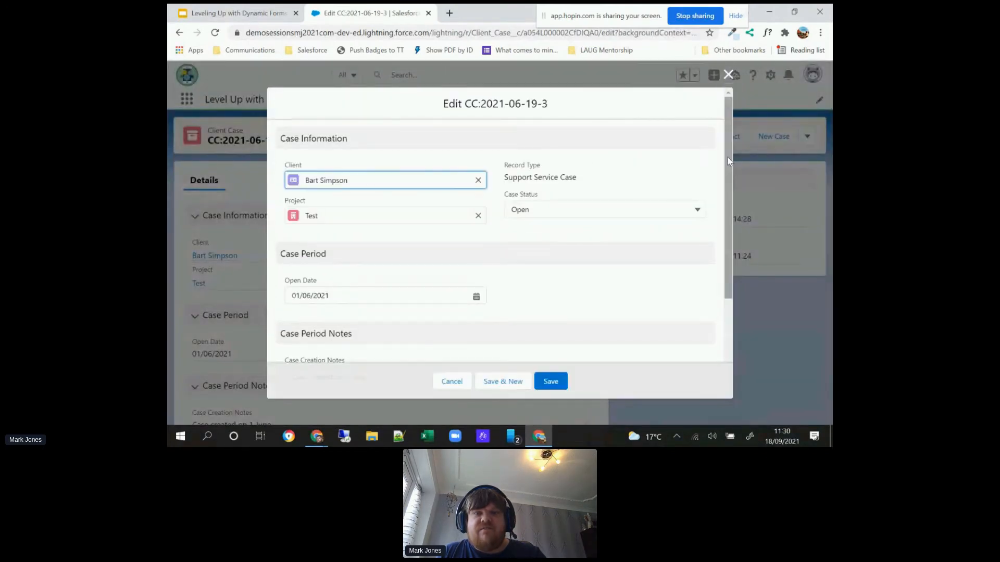
drag(728, 161, 726, 265)
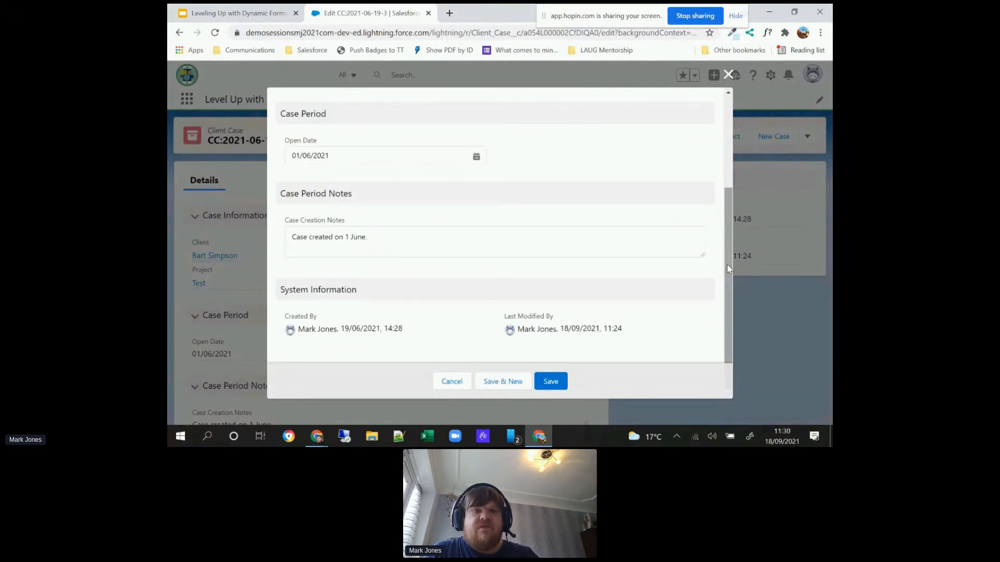
click(451, 382)
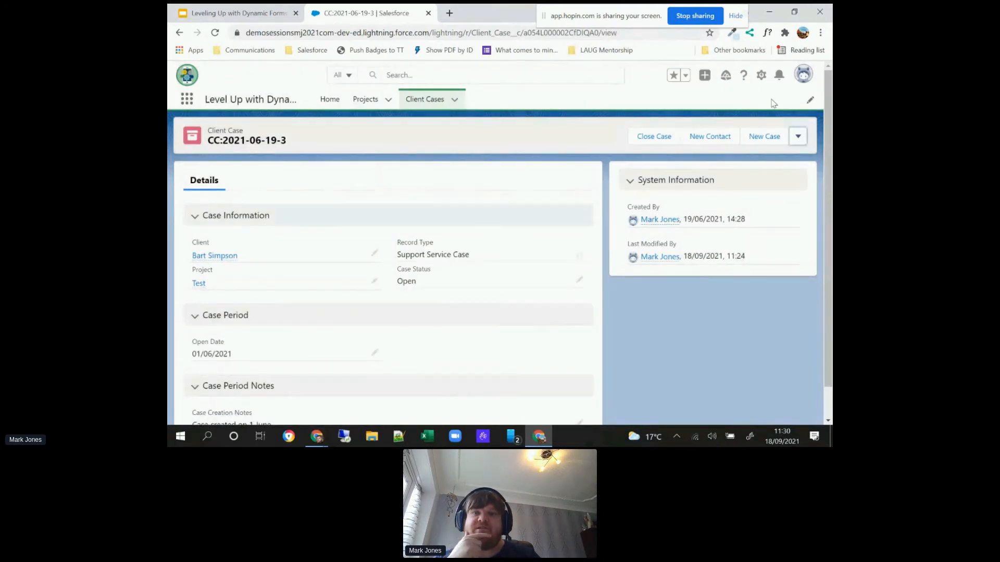
Step: Reopen the record page for editing and add a Tabs component above the Case Closure section in the sidebar region
click(761, 75)
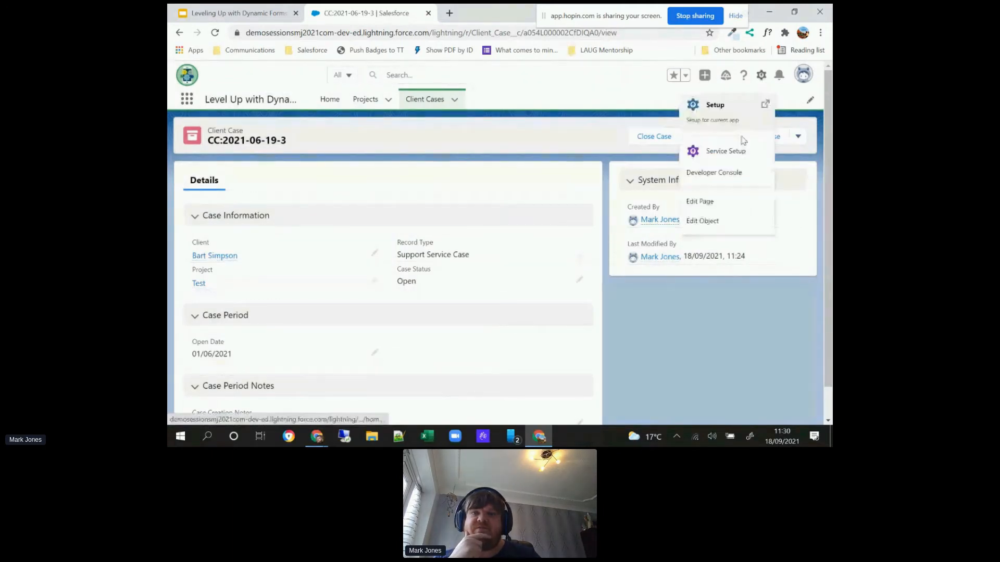
click(722, 200)
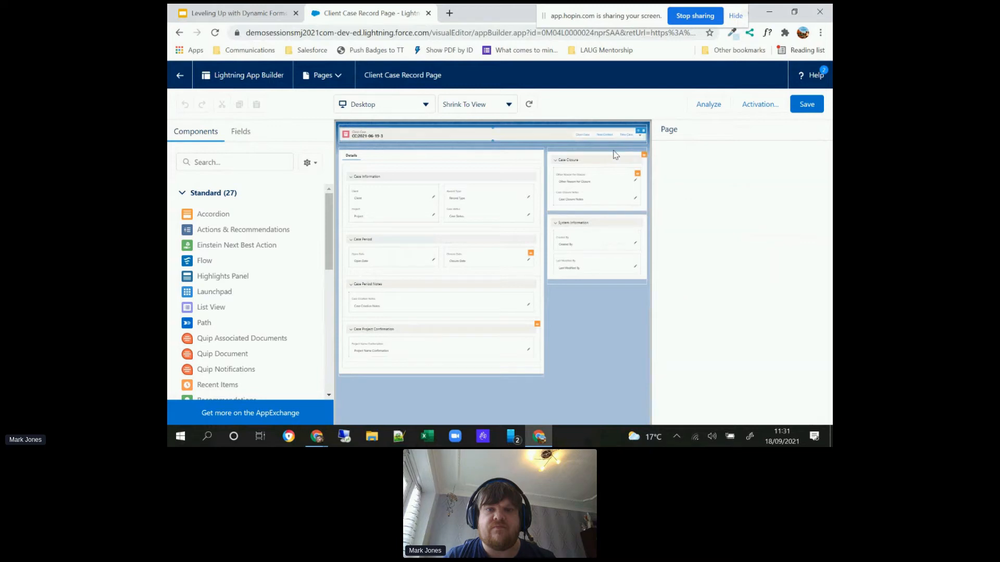
click(614, 157)
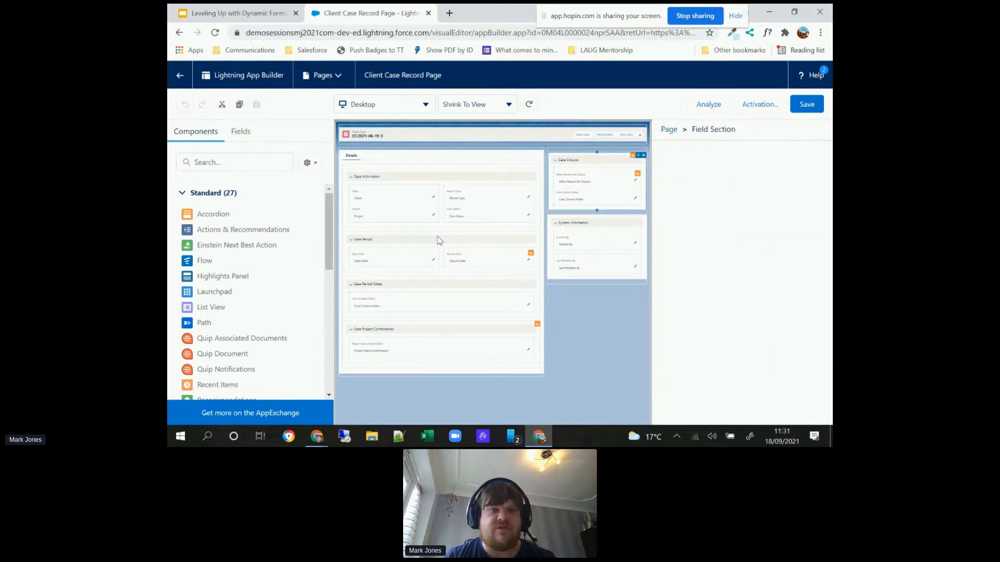
scroll(327, 245, down, 4)
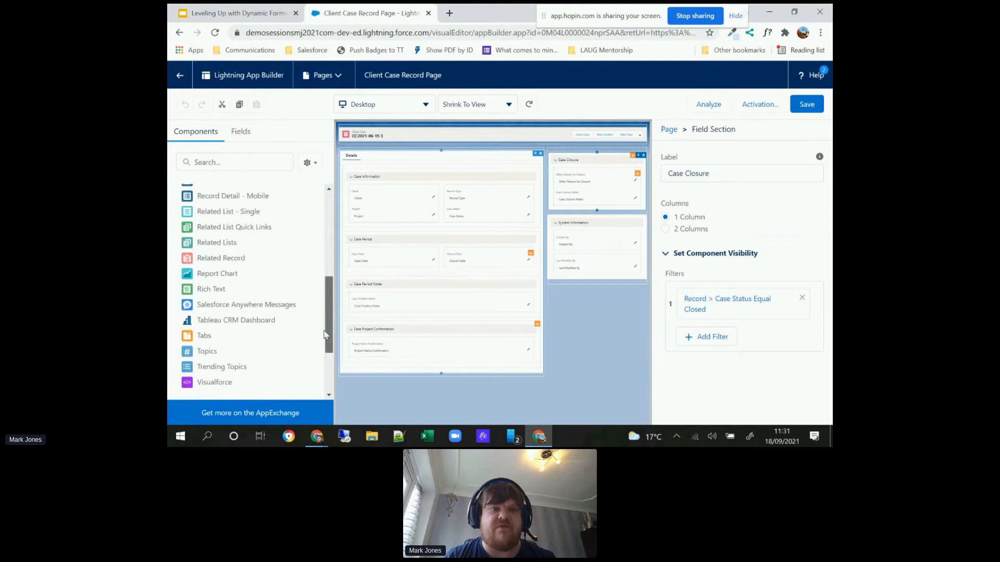
drag(205, 337, 589, 153)
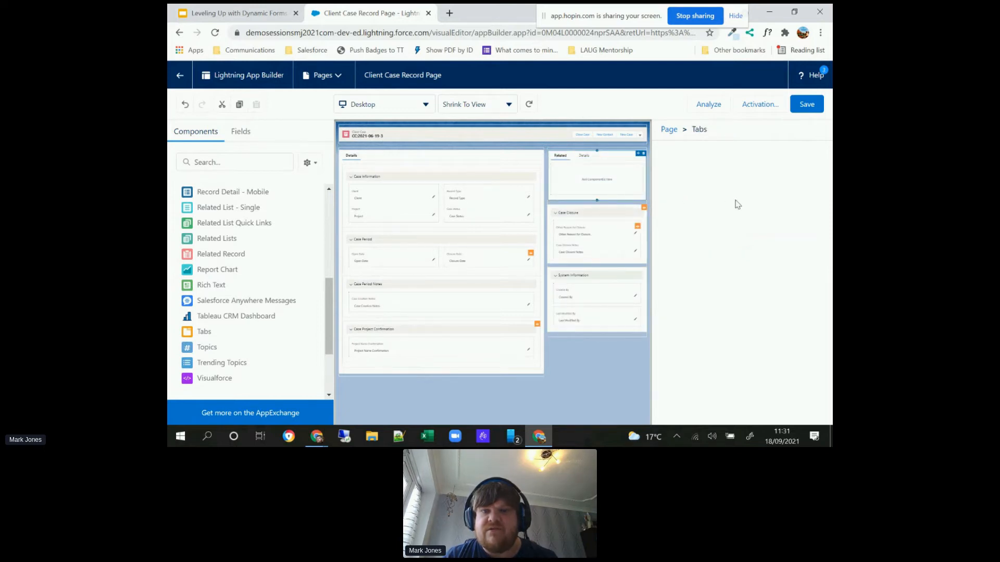
Step: Relabel the Related tab of the sidebar Tabs component with the custom label System Information
click(761, 172)
click(720, 183)
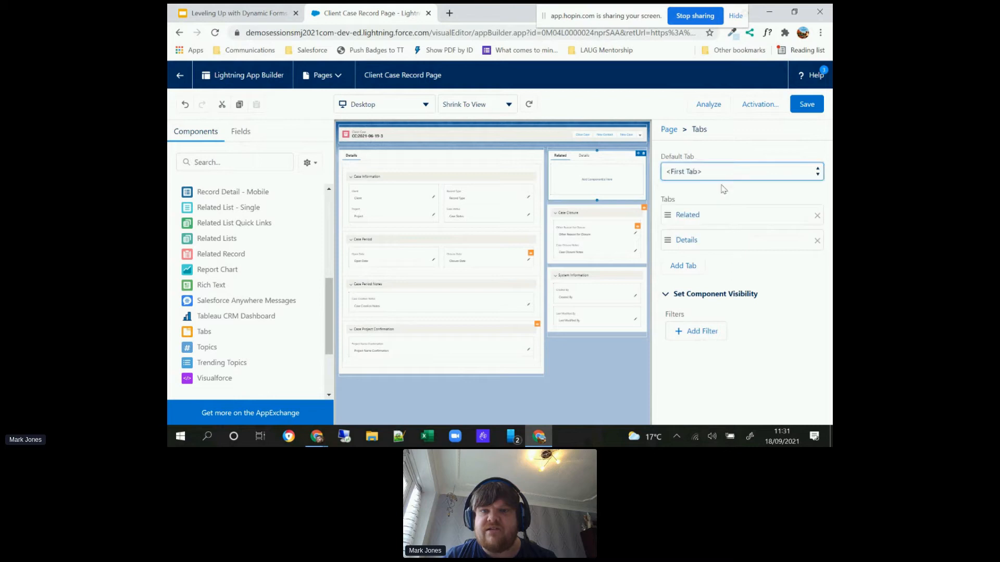
click(731, 218)
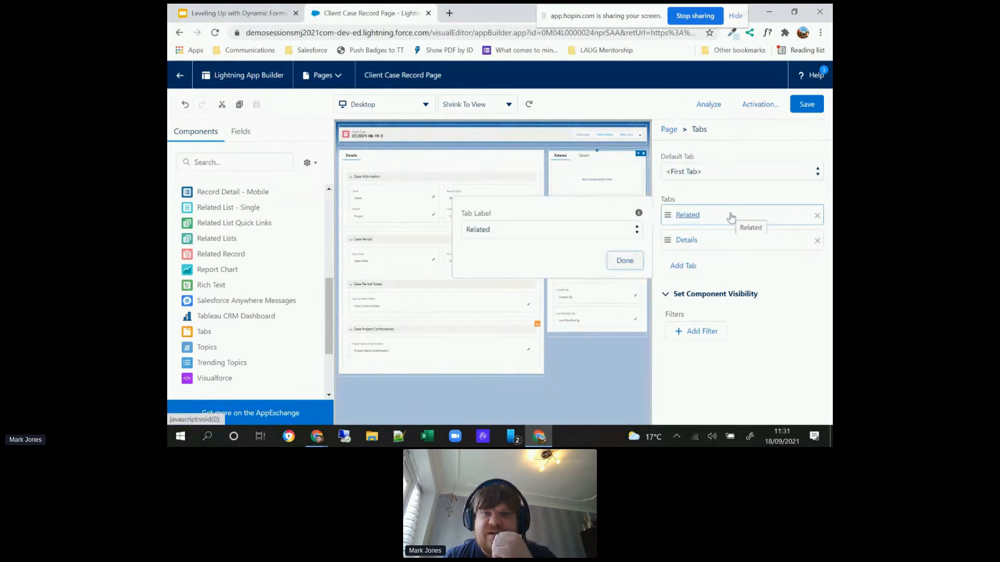
click(631, 233)
drag(641, 147, 635, 37)
click(513, 12)
click(541, 256)
text(Syste)
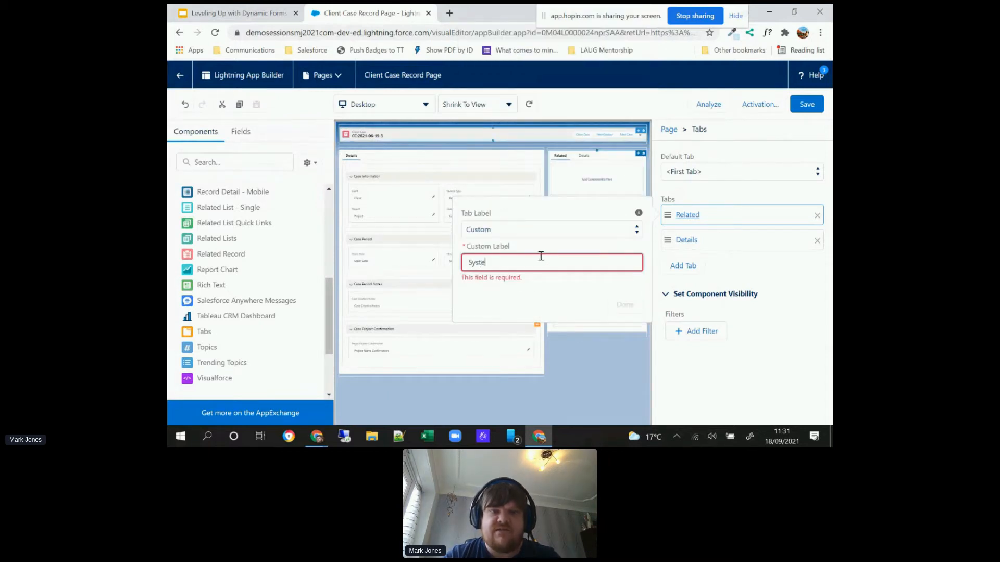
text(m Information)
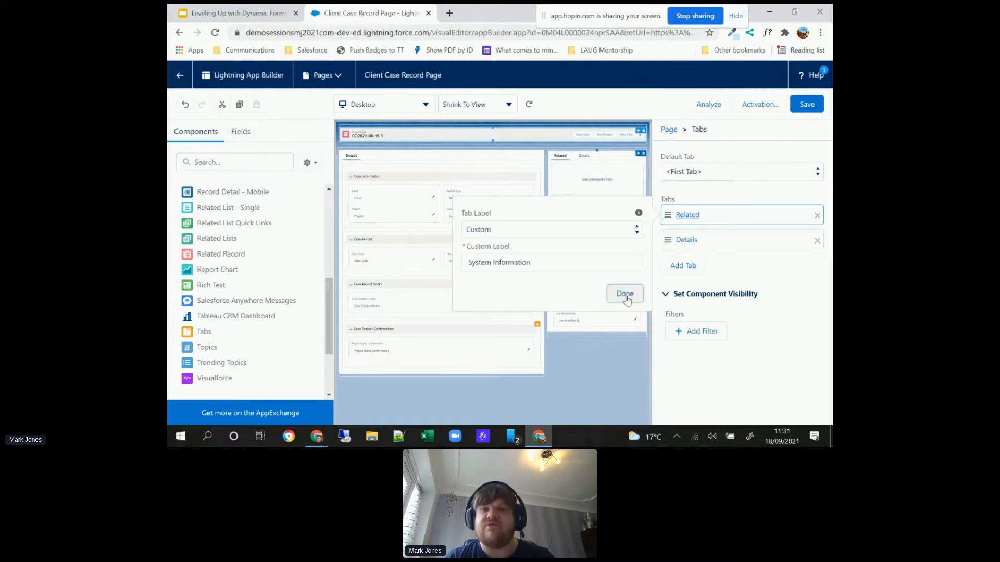
click(625, 305)
Step: Remove the Details tab from the sidebar Tabs component and add a new tab with the standard label Build
click(737, 245)
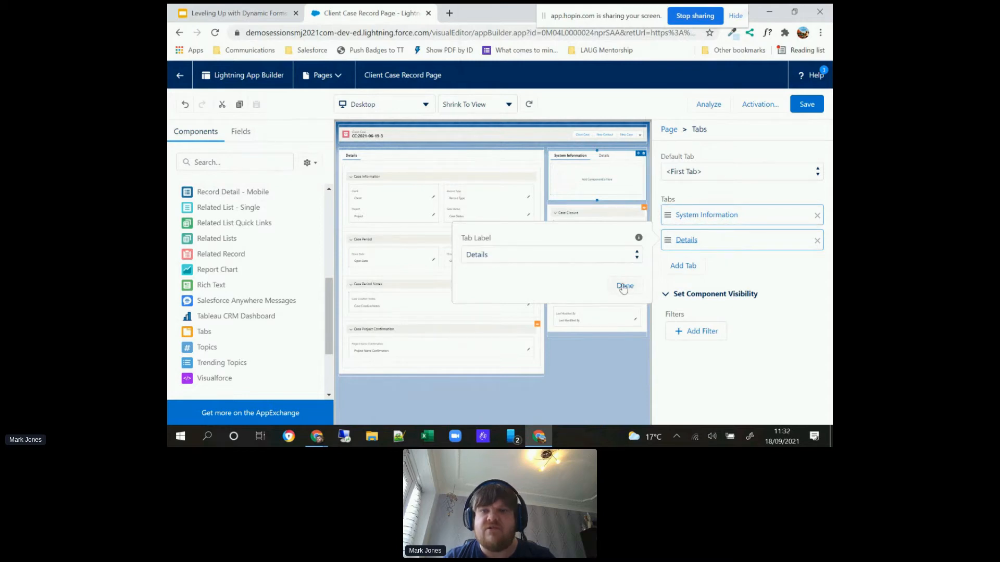
click(816, 240)
click(817, 241)
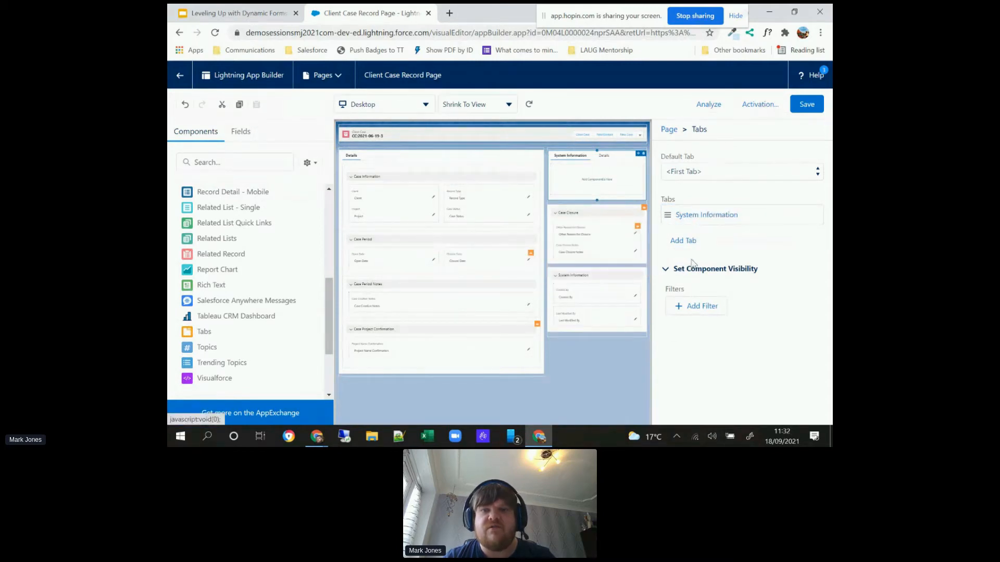
click(684, 242)
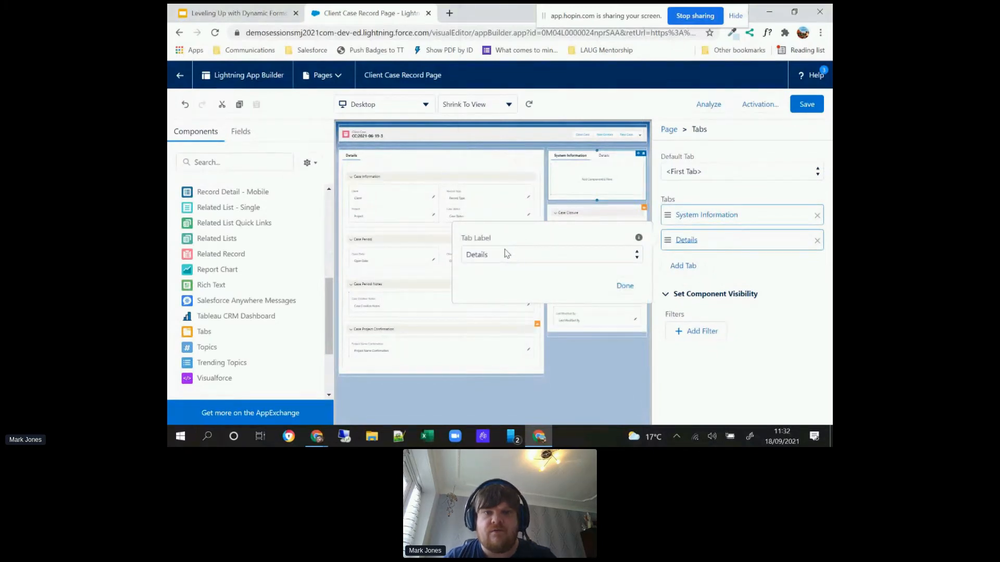
click(506, 254)
click(507, 253)
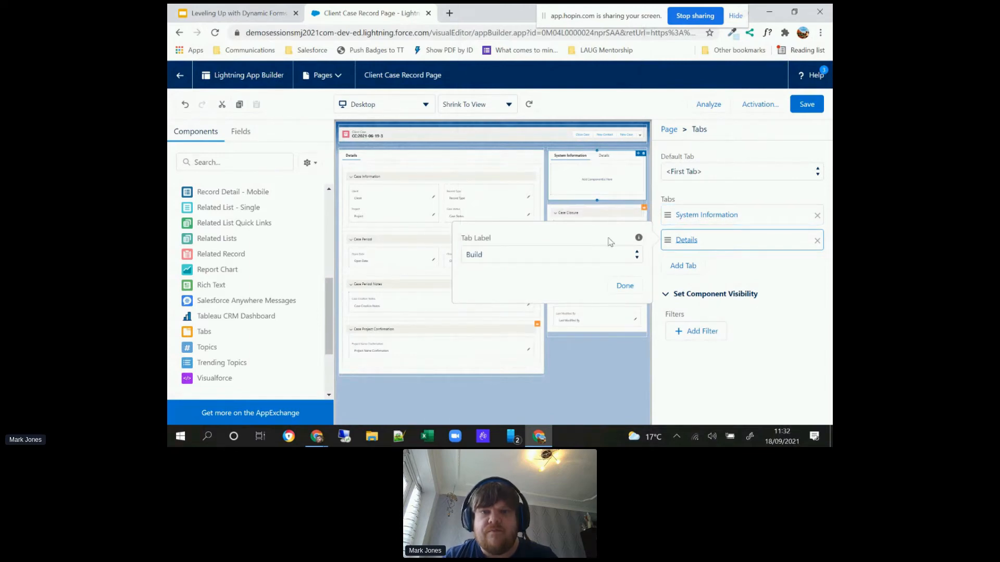
click(625, 288)
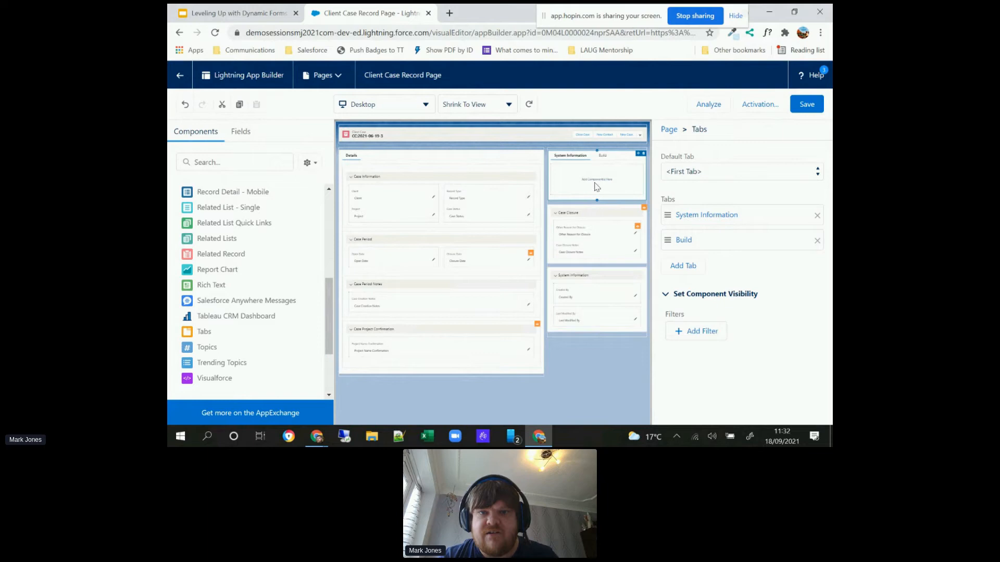
Step: Move the System Information field section into the System Information tab of the sidebar Tabs component
click(635, 277)
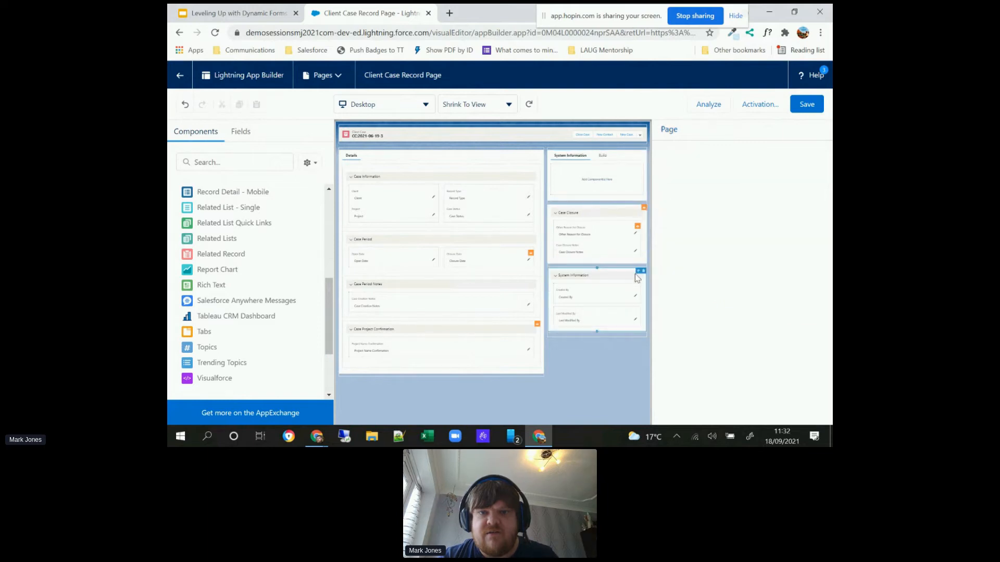
drag(605, 175, 606, 169)
click(601, 158)
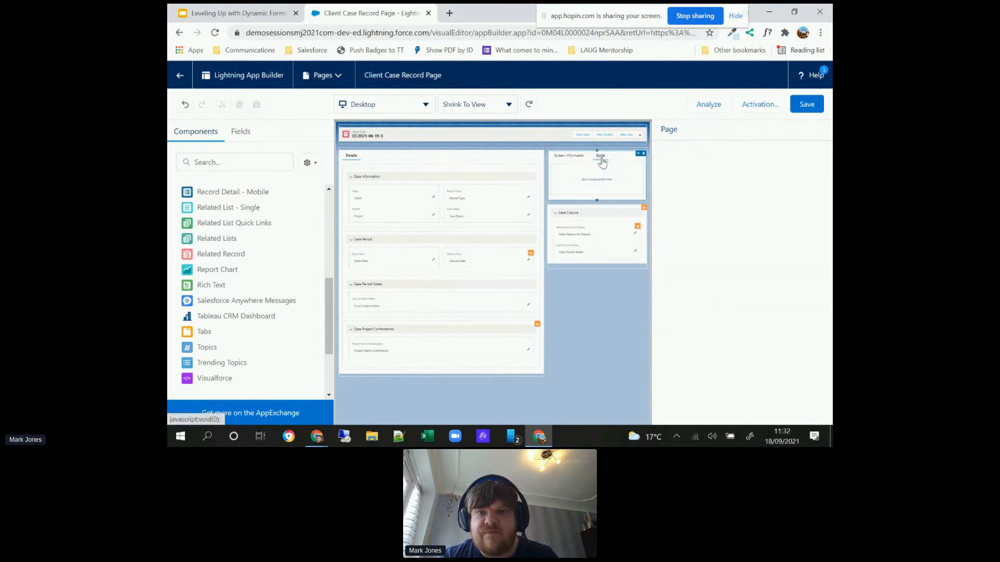
Step: Reorder the Build tab ahead of System Information and give it the custom label Case Closure
drag(707, 242, 704, 217)
click(703, 216)
click(598, 230)
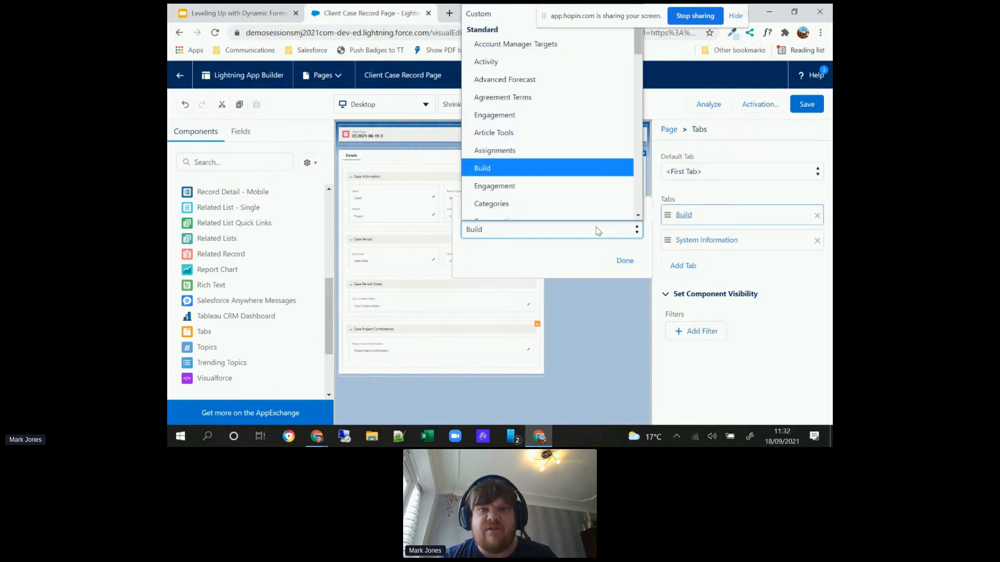
click(499, 14)
click(510, 256)
text(Case Closure)
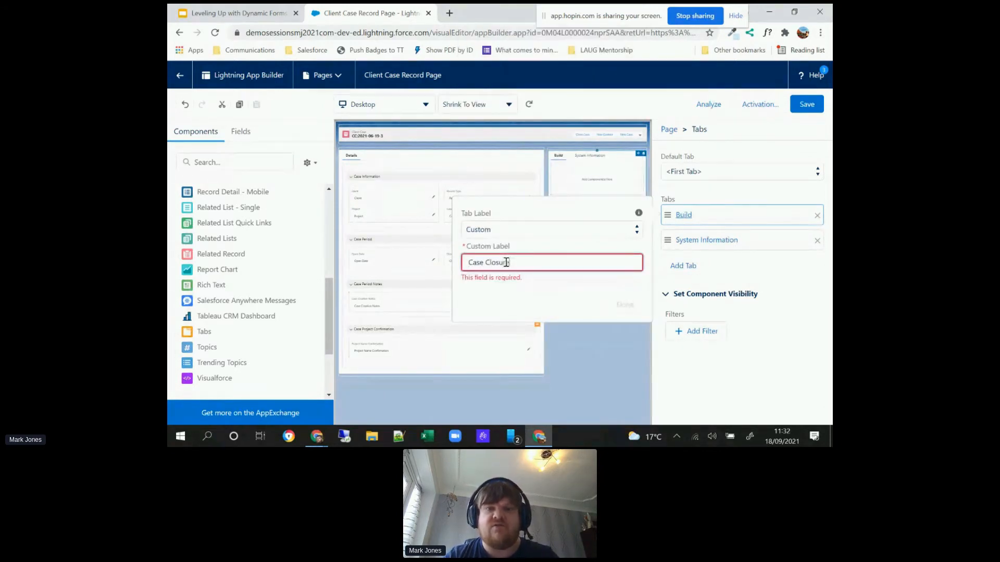
click(612, 305)
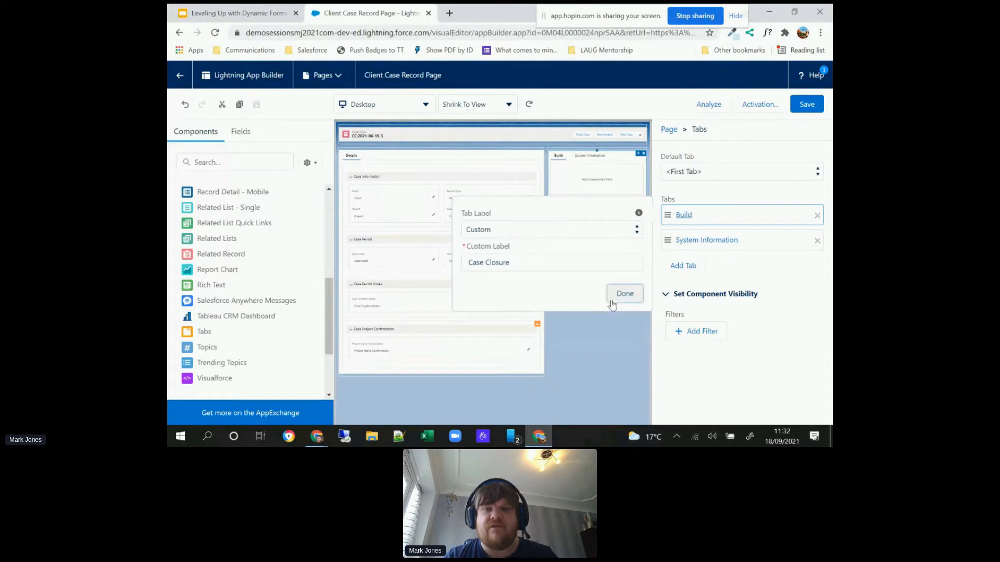
click(614, 297)
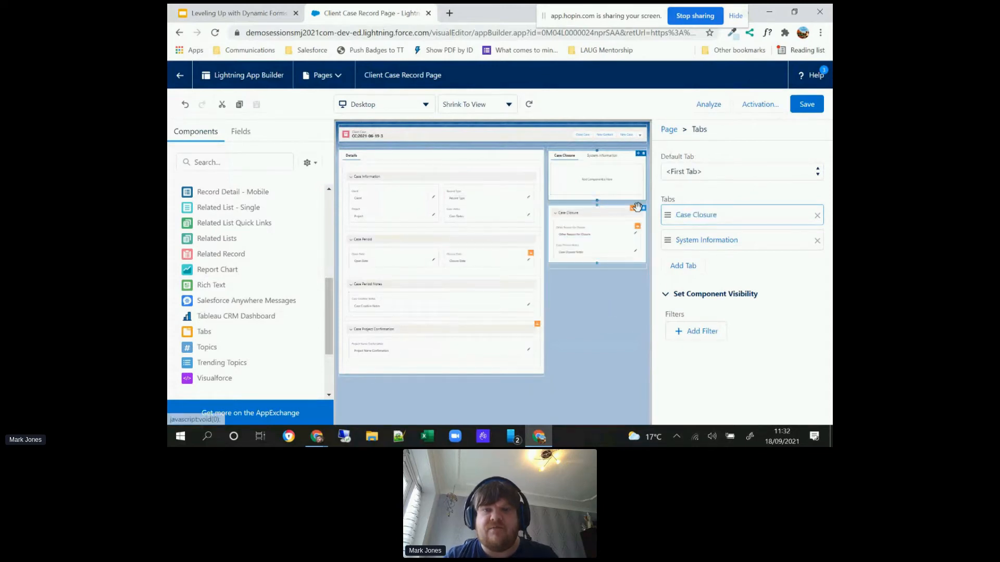
Step: Move the Case Closure field section into the Case Closure tab and set the System Information section to 1 column
drag(638, 208, 613, 181)
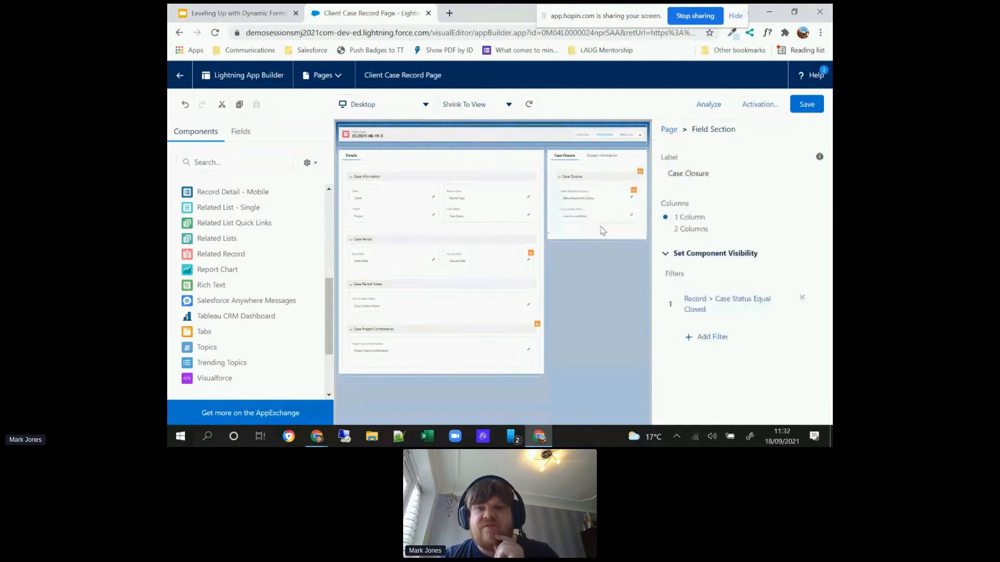
click(602, 156)
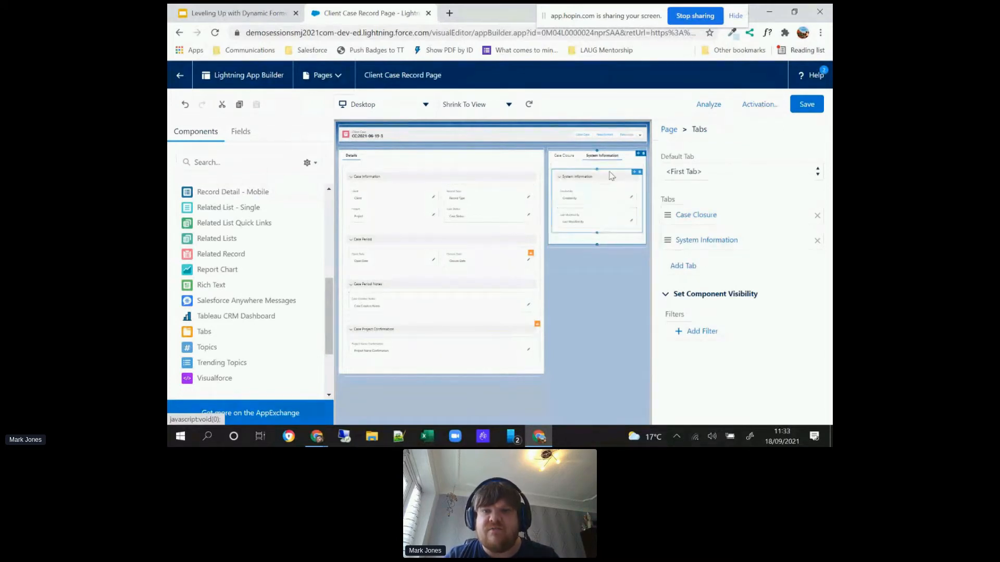
click(611, 175)
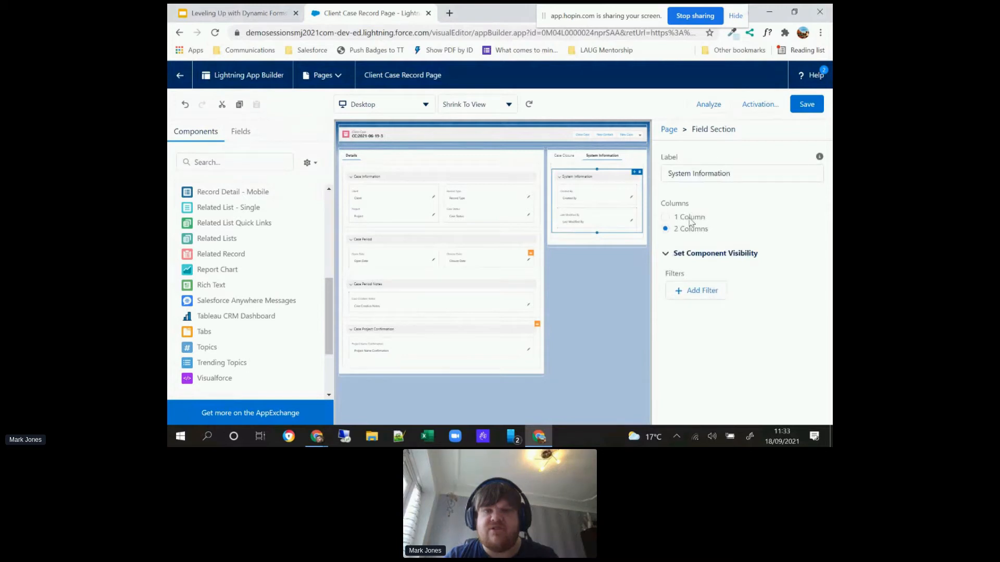
click(689, 218)
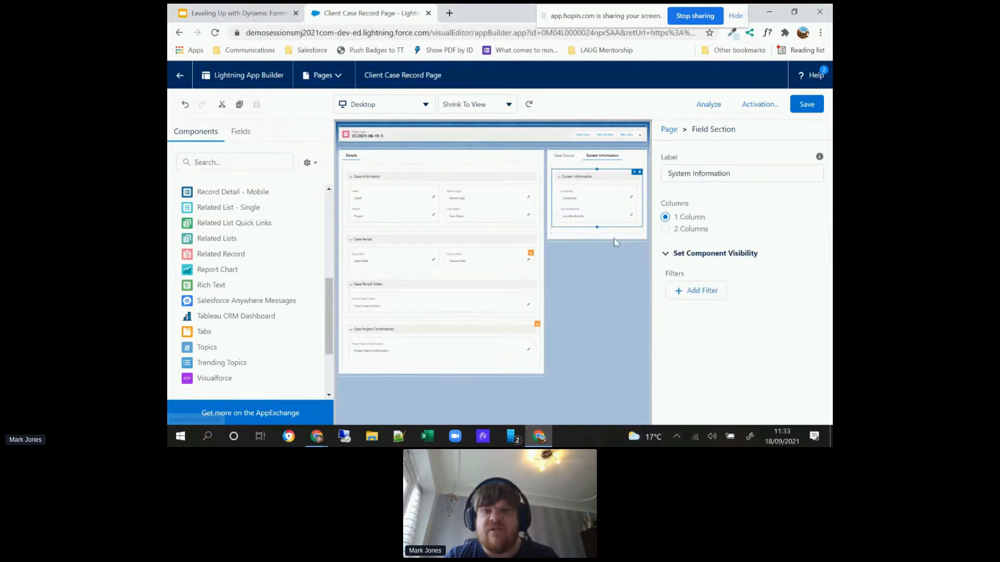
click(571, 164)
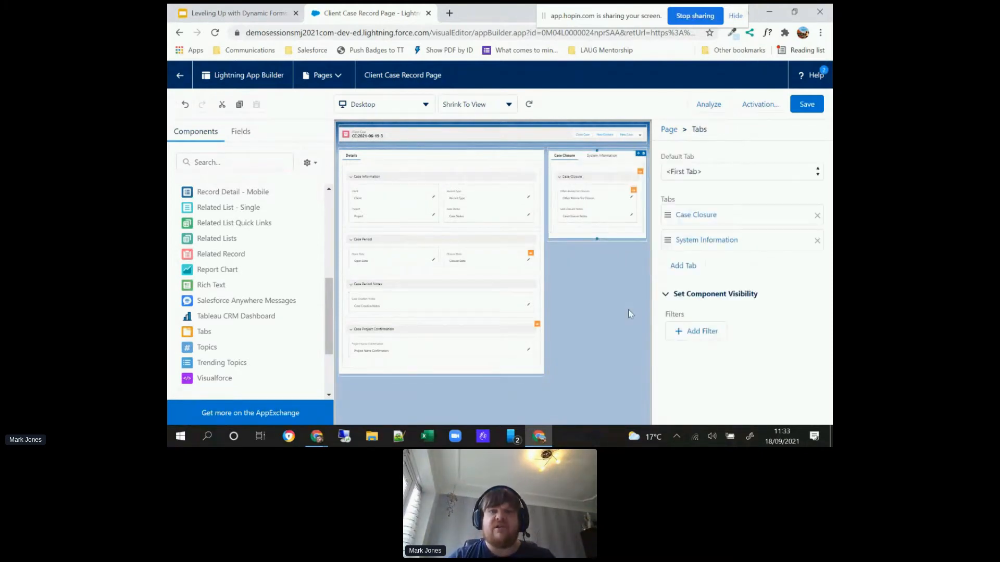
Step: Upgrade the Highlights Panel to Dynamic Actions using the Start from Scratch option
click(532, 137)
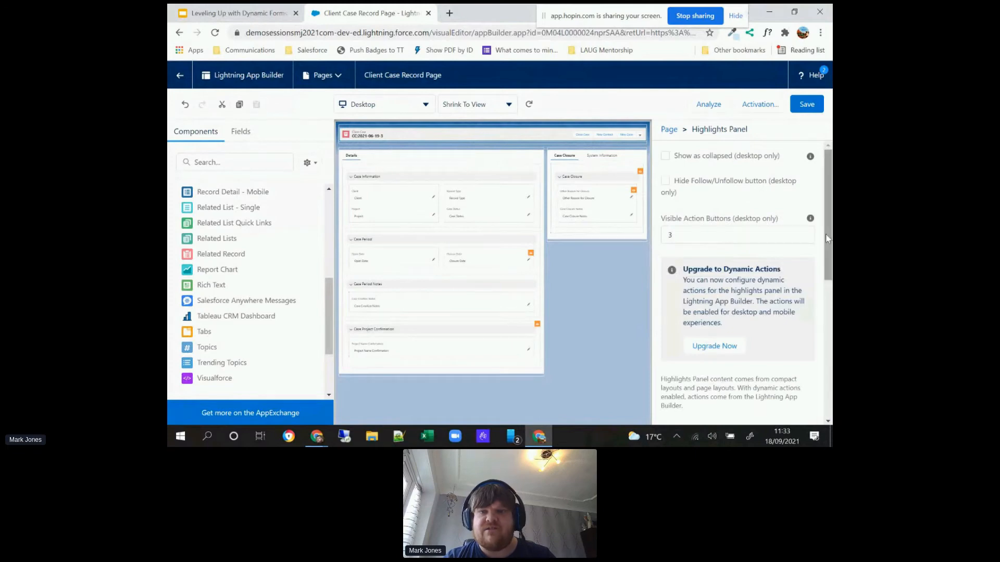
mouse_move(829, 237)
mouse_down()
mouse_move(830, 277)
mouse_move(830, 237)
mouse_up()
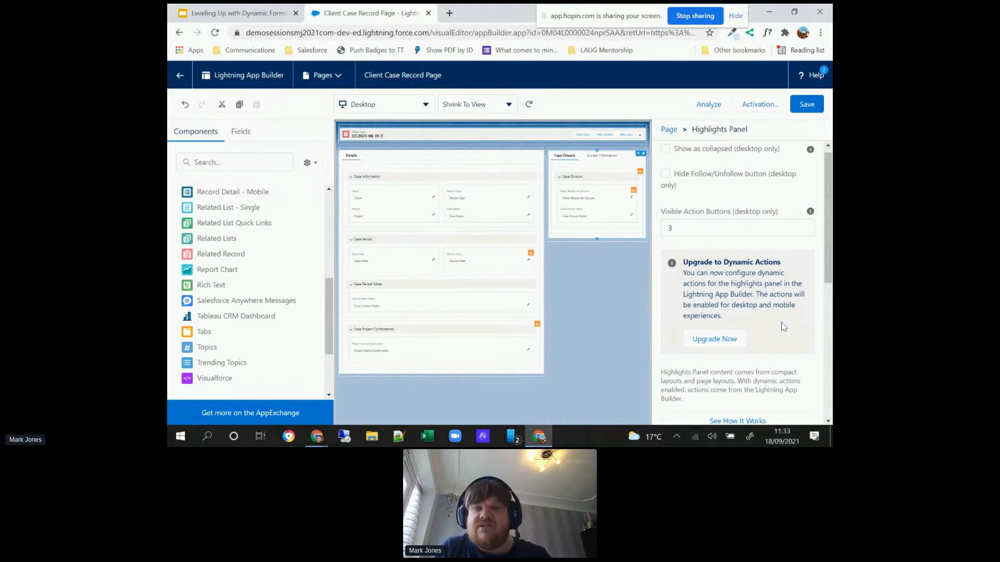
click(725, 342)
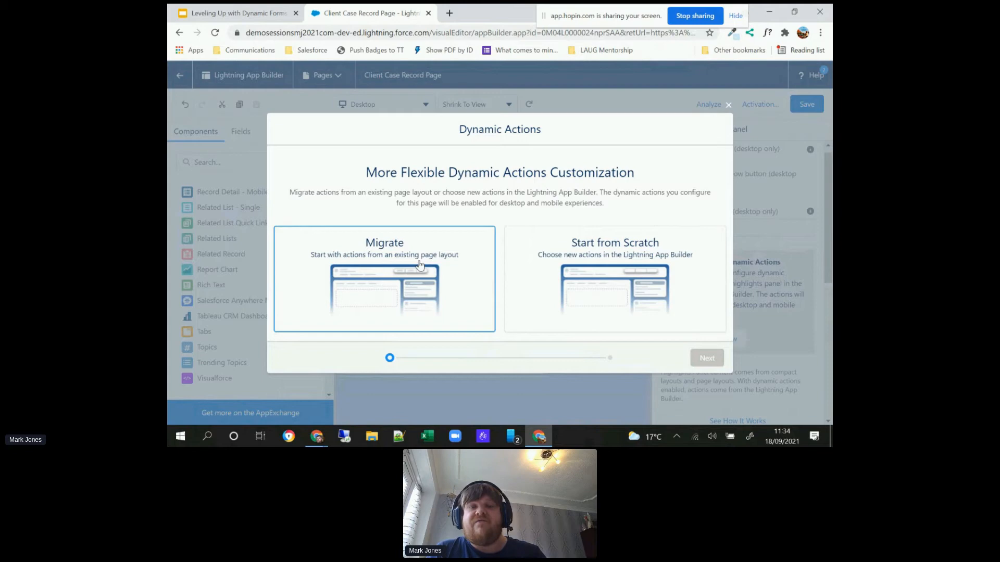
click(524, 277)
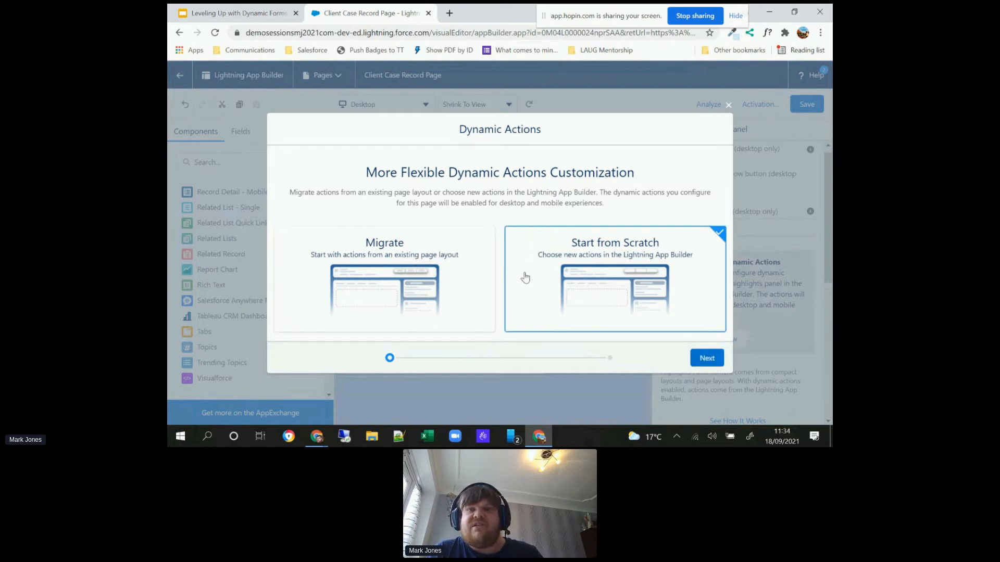
click(702, 357)
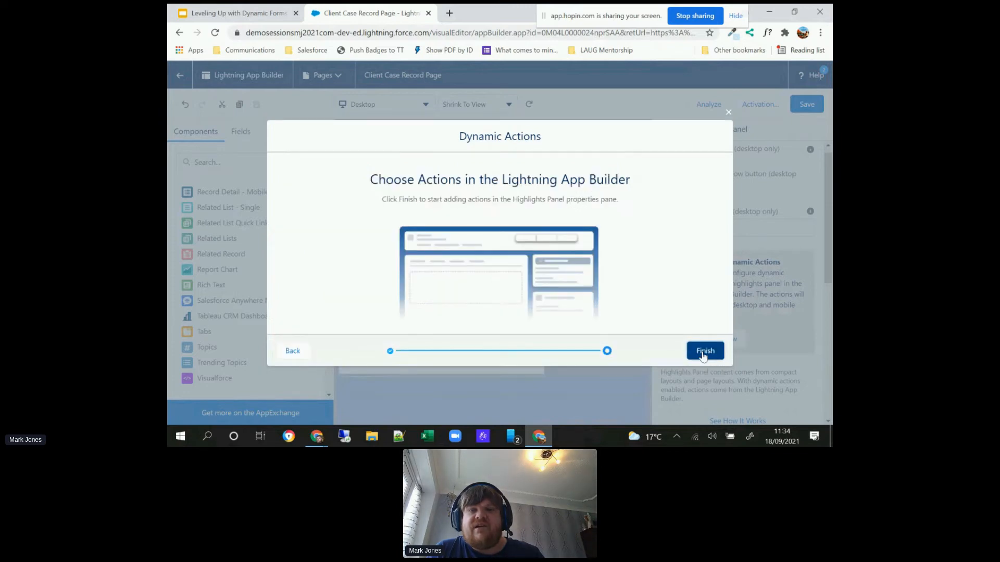
click(704, 352)
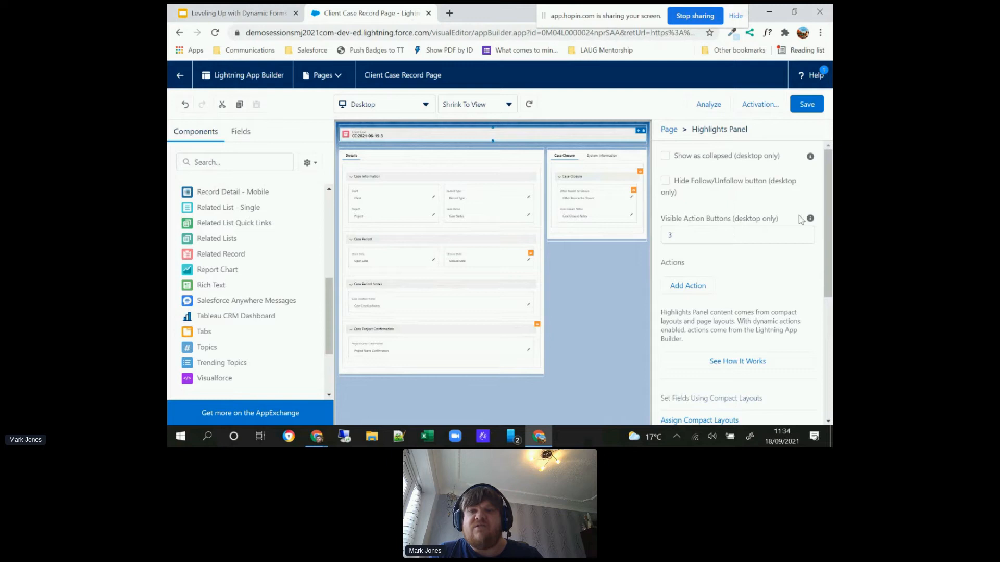
Step: Set the Highlights Panel's number of visible action buttons to 4
mouse_move(810, 222)
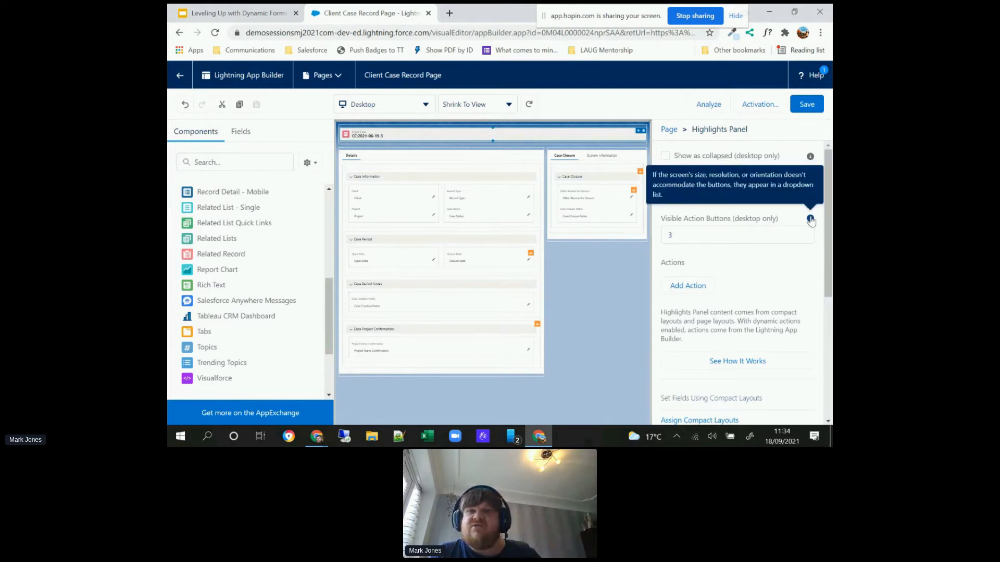
click(728, 237)
text(4)
click(729, 269)
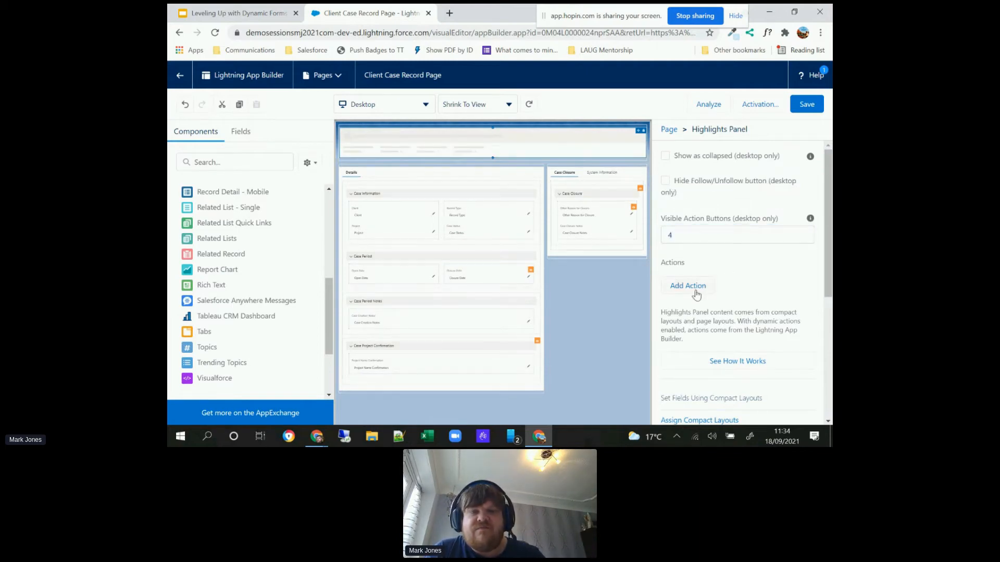
Step: Add the standard Edit action to the Highlights Panel without a visibility filter
click(696, 293)
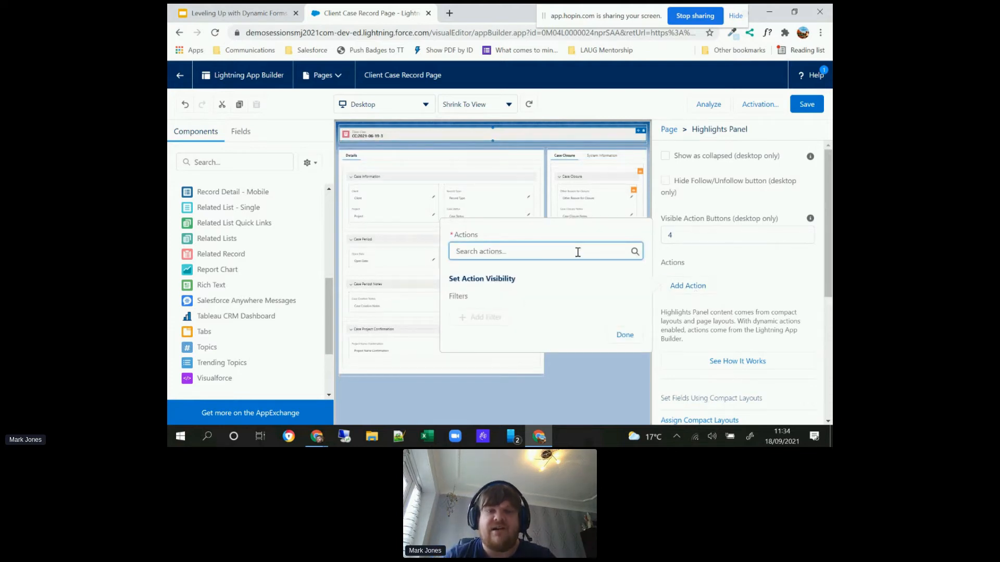
text(edit)
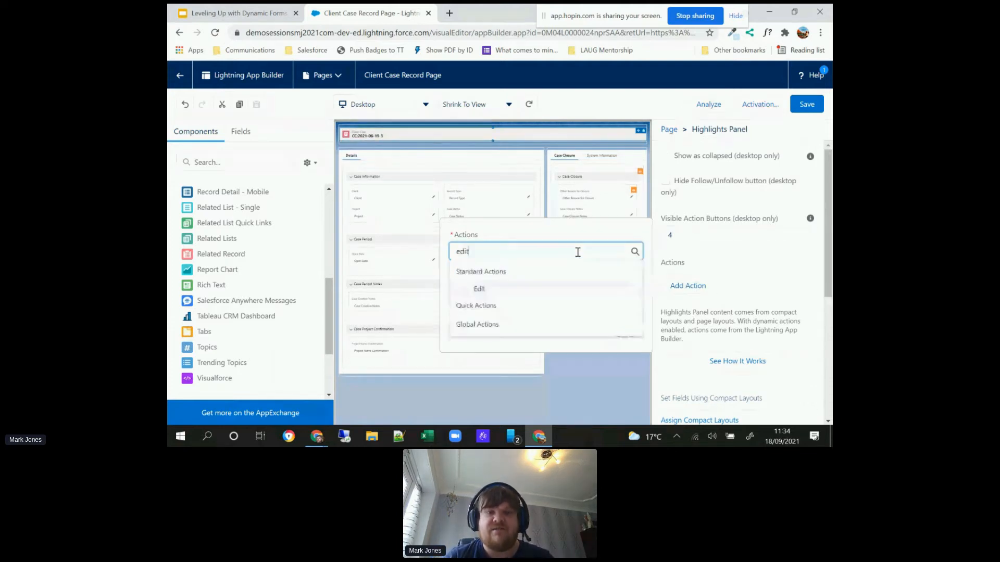
click(478, 289)
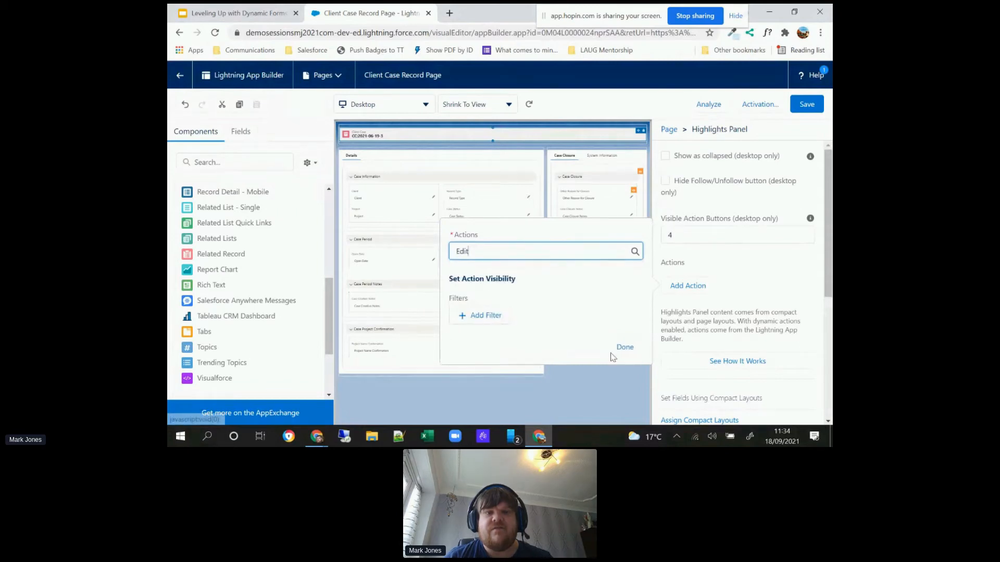
click(625, 348)
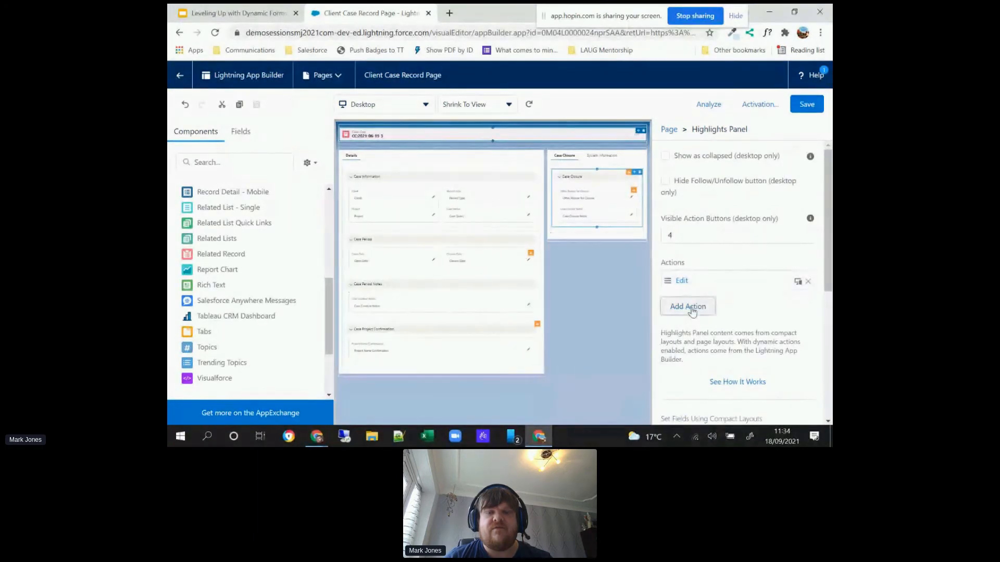
Step: Add the standard Delete action to the Highlights Panel
click(690, 309)
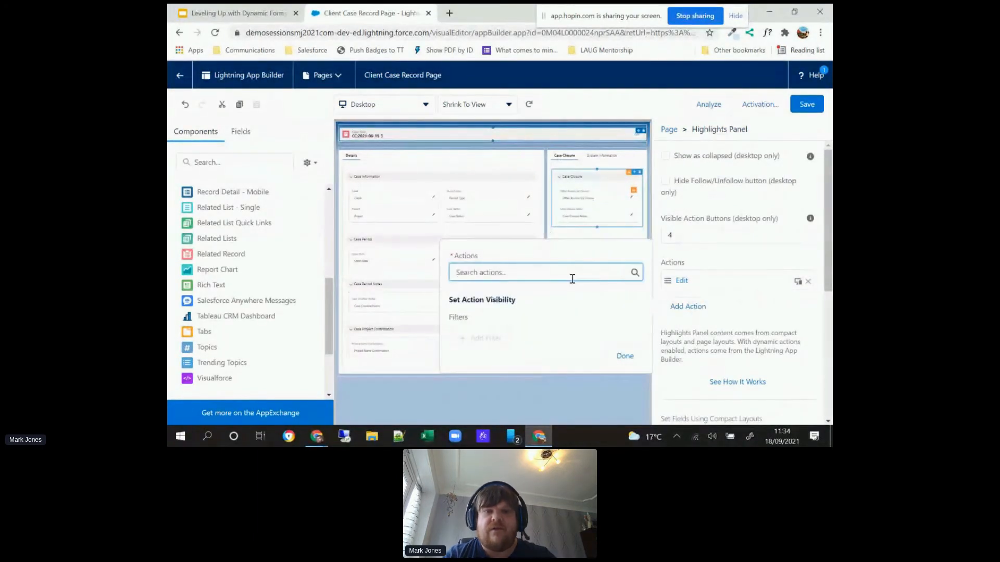
text(delet)
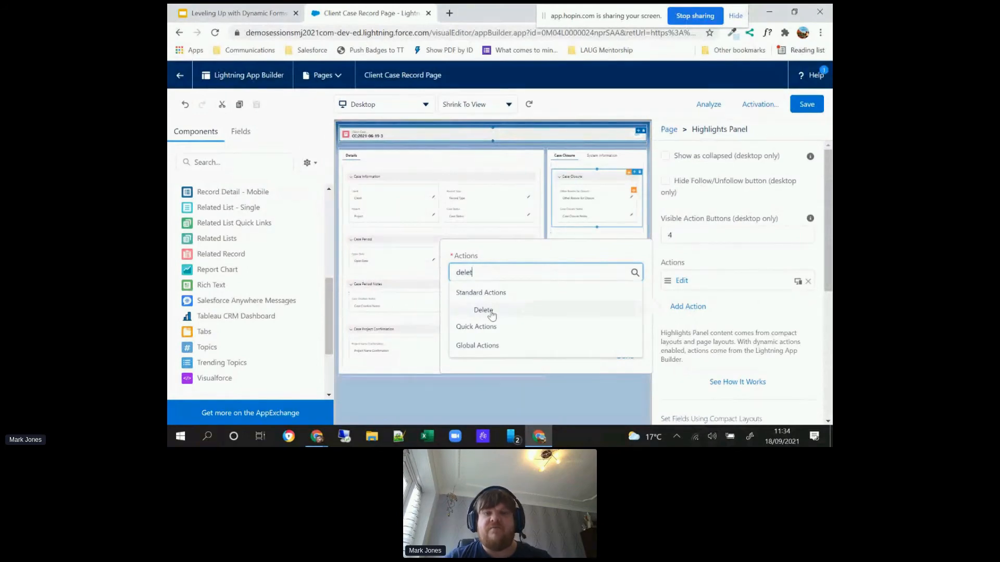
click(490, 312)
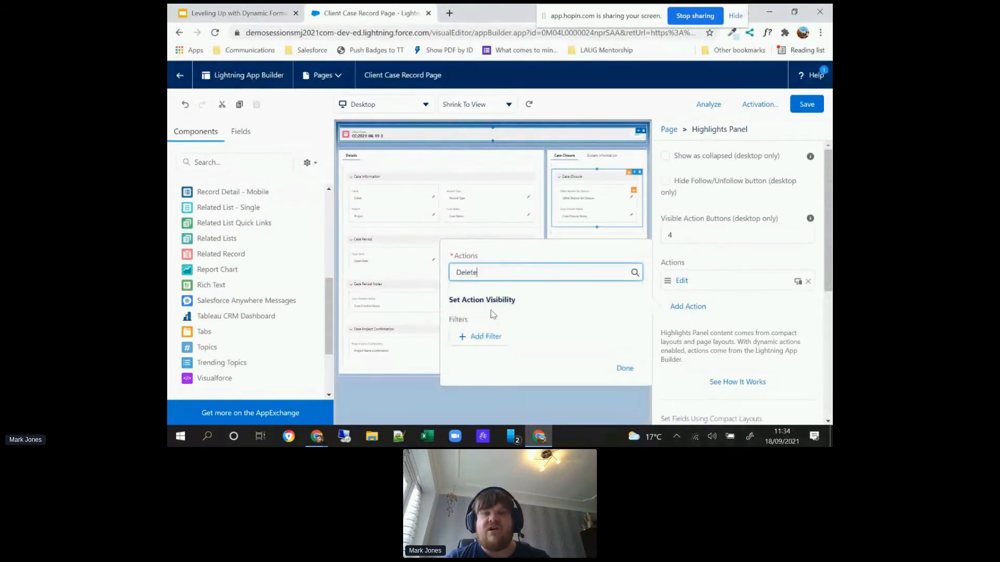
Step: Add a visibility filter to the Delete action, using the Advanced filter type with the field User > Profile > Name
click(477, 339)
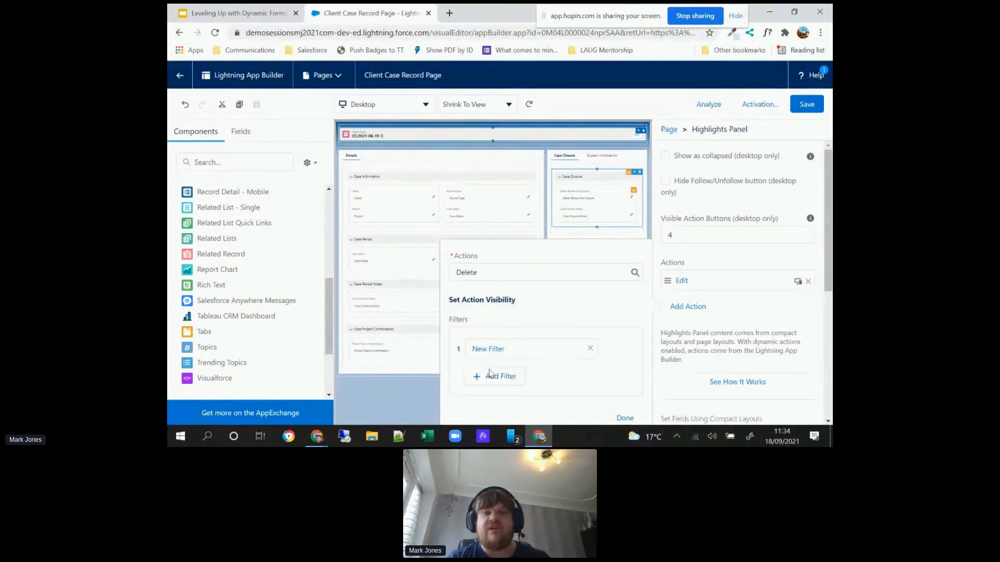
click(521, 353)
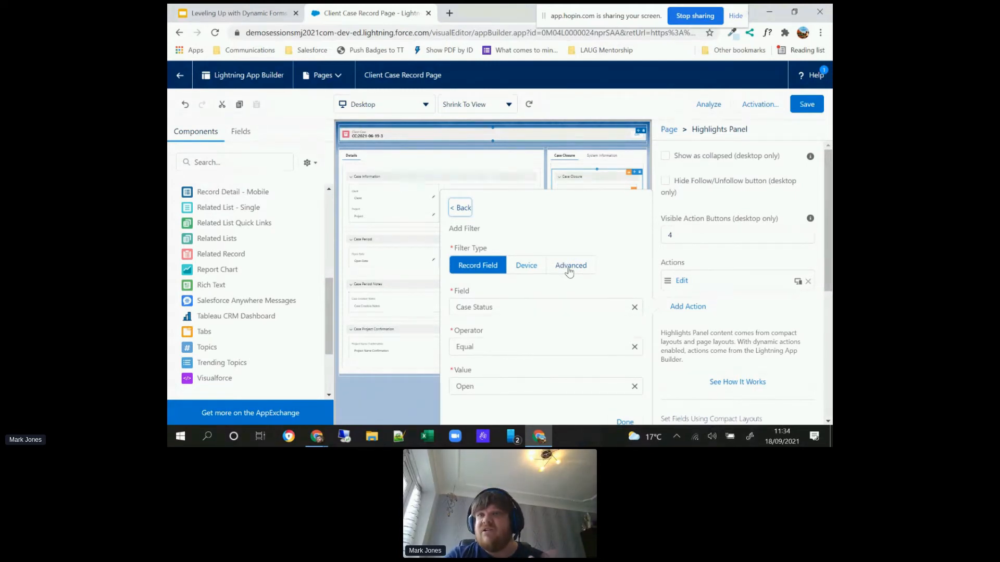
click(569, 267)
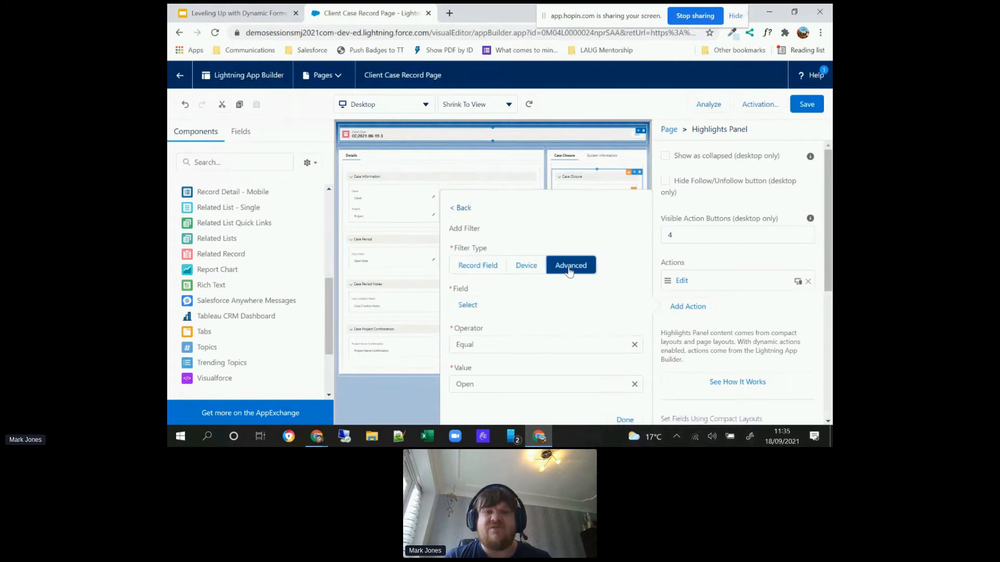
click(468, 305)
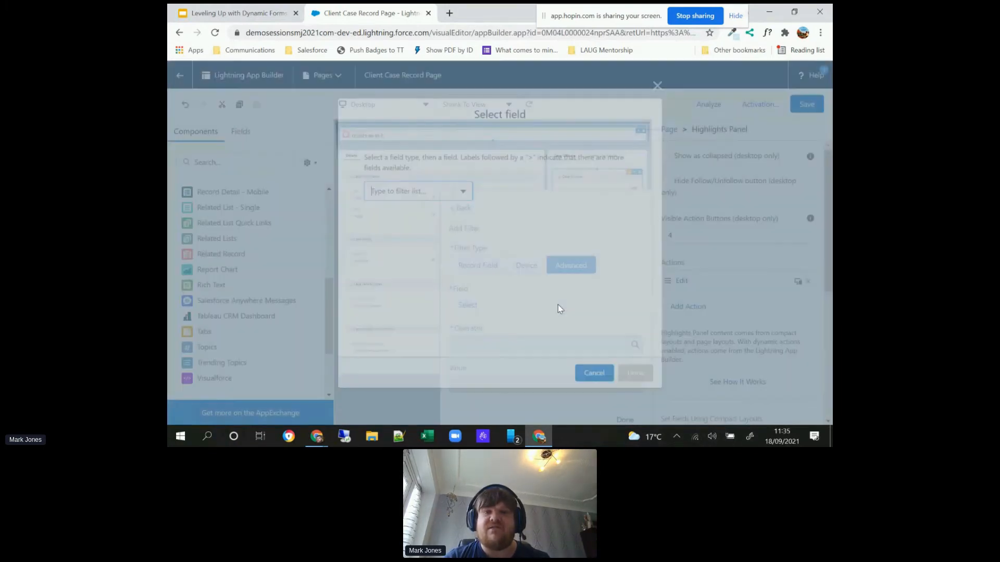
text(profile)
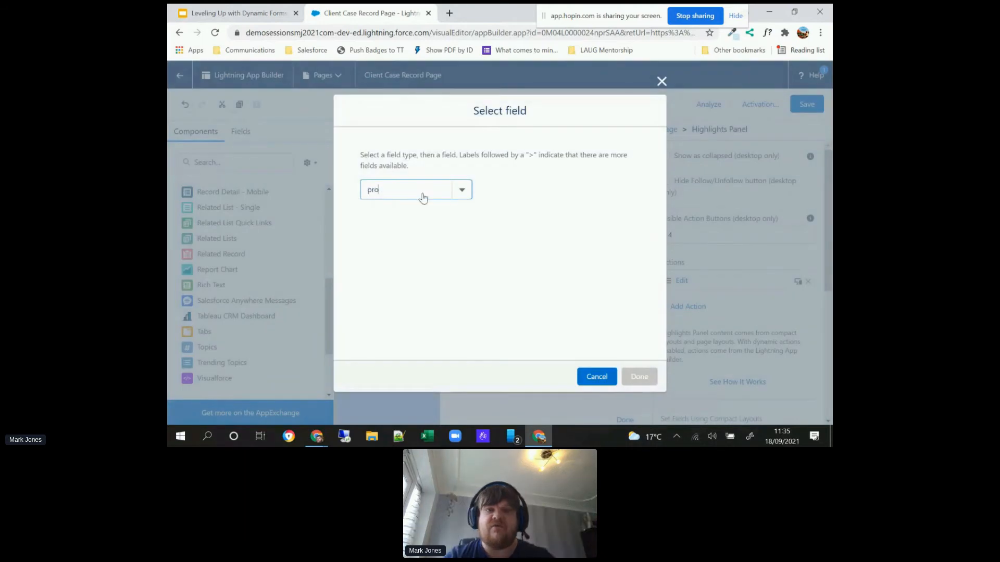
click(379, 232)
click(397, 193)
double_click(397, 192)
text(user)
click(381, 212)
text(profiel)
key(BackSpace)
key(BackSpace)
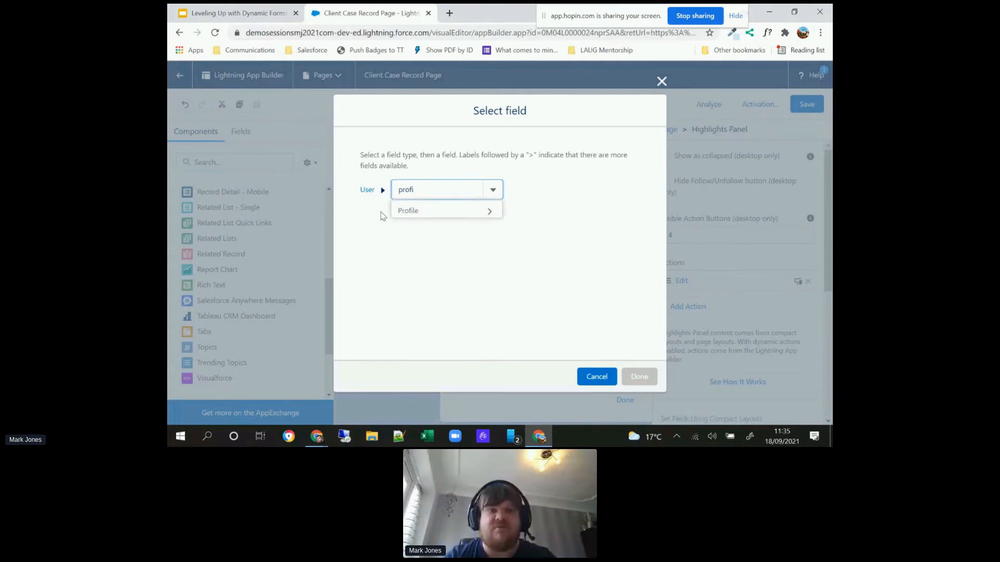
text(ile)
key(Left)
key(Left)
key(BackSpace)
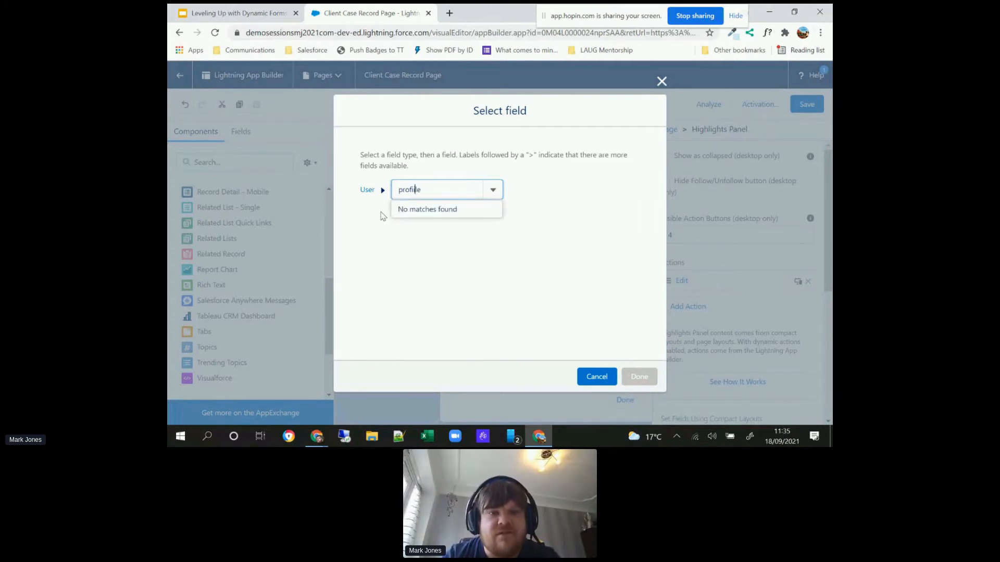
key(Left)
key(BackSpace)
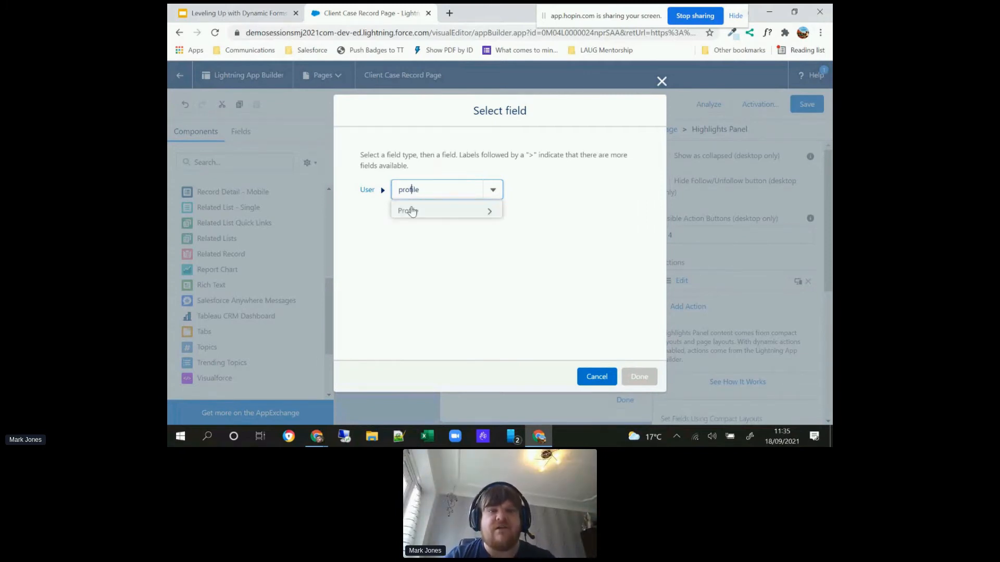
click(414, 211)
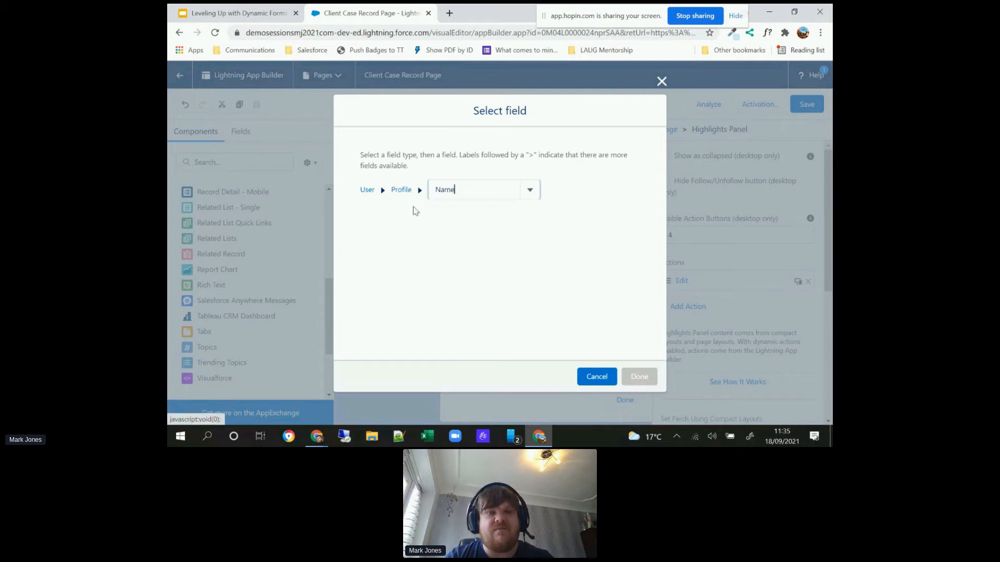
click(453, 192)
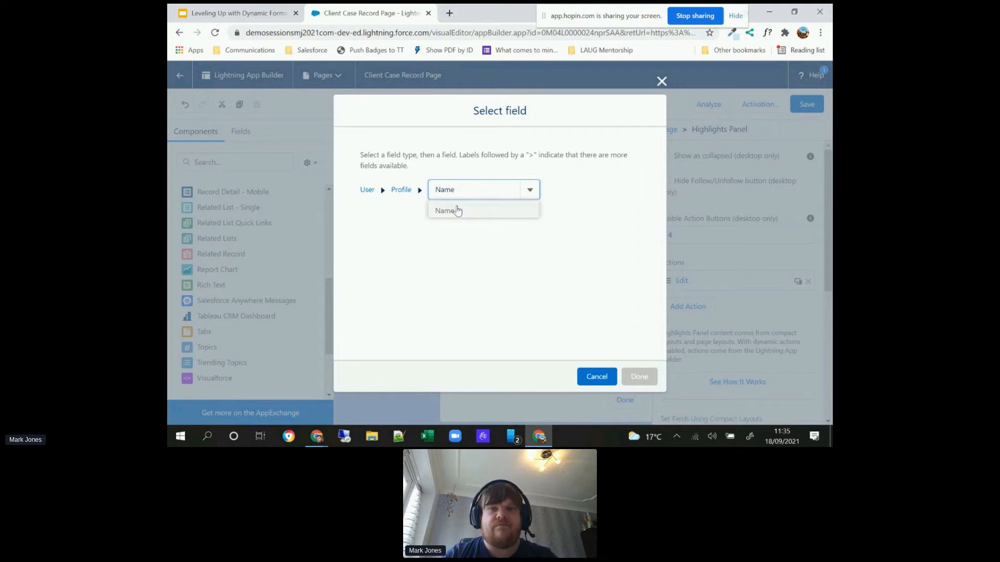
click(448, 210)
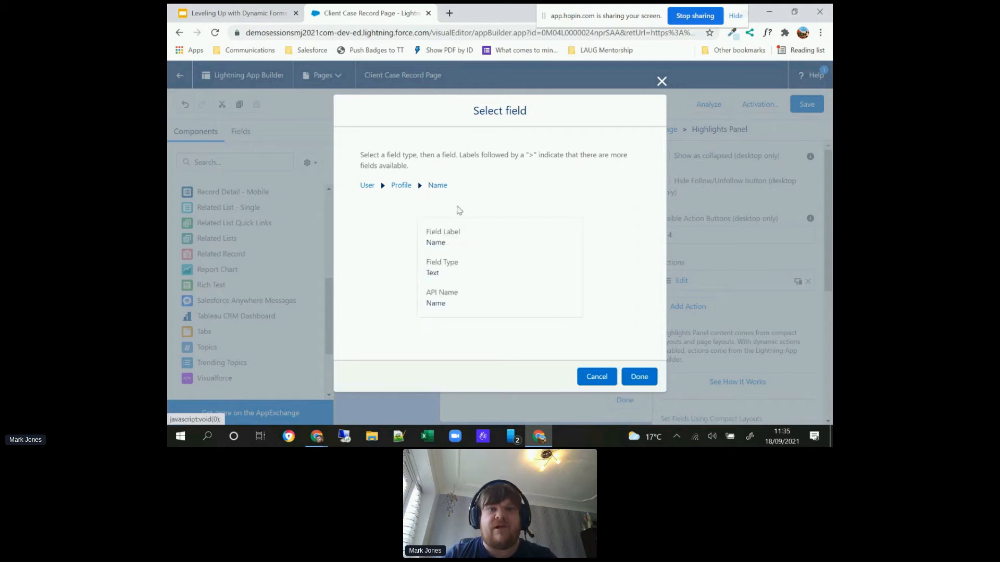
click(640, 377)
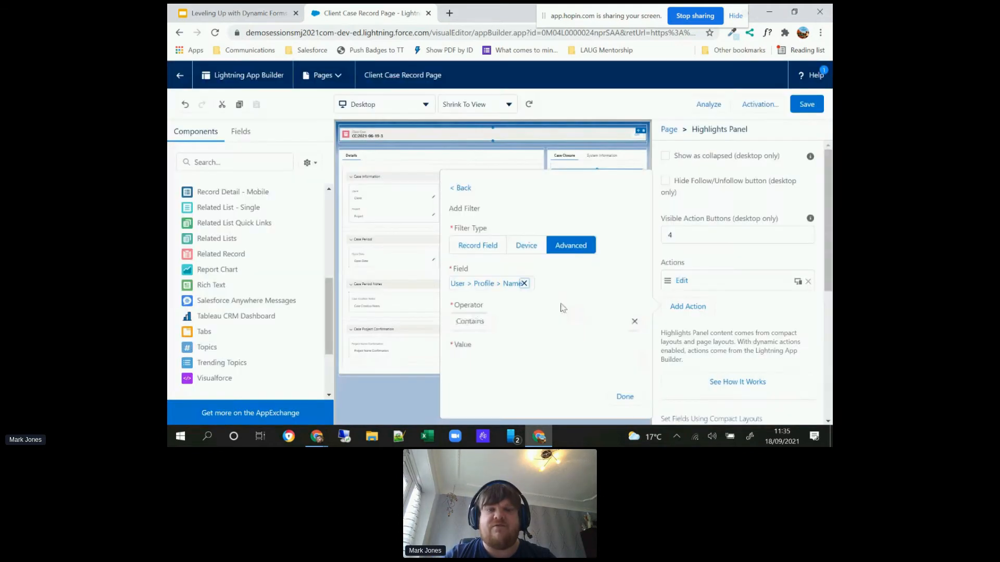
Step: Set the Delete action's filter to Equal System Administrator and finish the action
click(509, 319)
click(480, 362)
click(479, 361)
text(Syste)
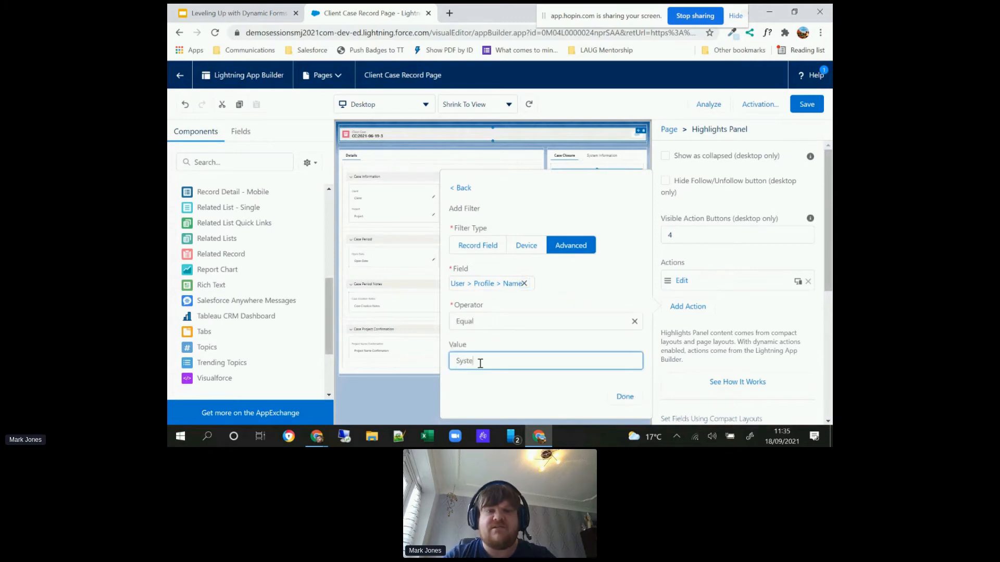
text(m Administrator)
click(553, 386)
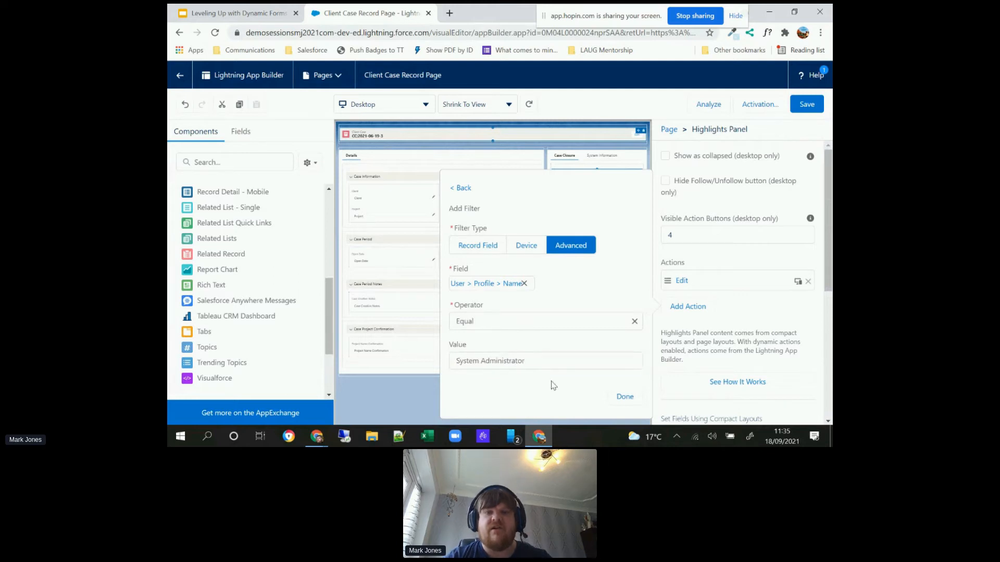
click(618, 395)
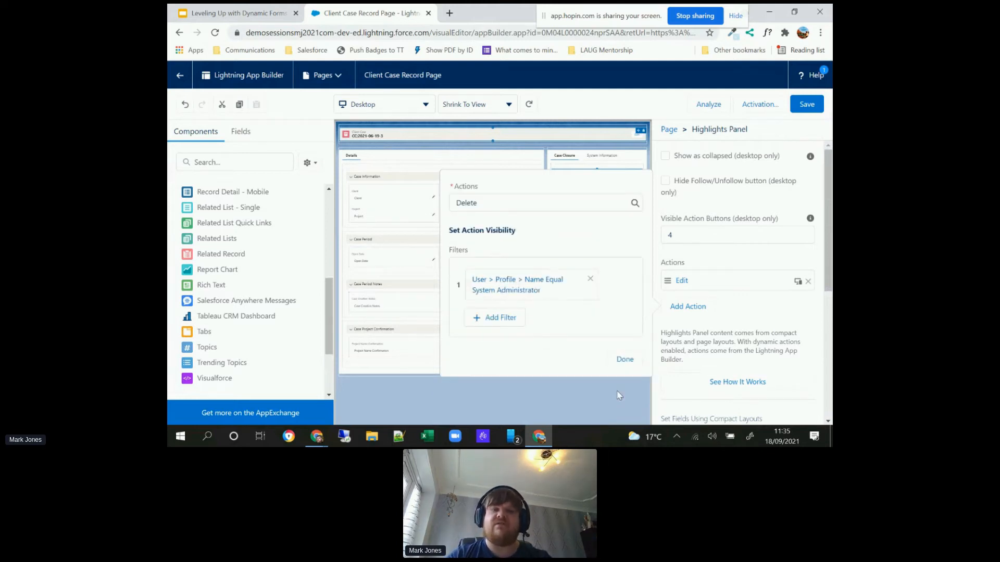
click(625, 359)
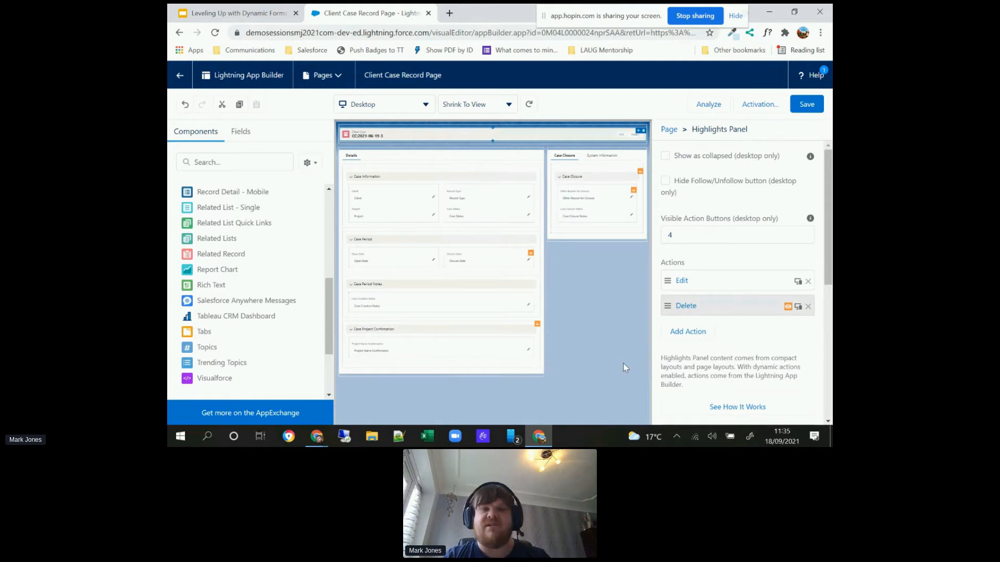
Step: Add the standard Clone action without a filter and place it above Delete in the Highlights Panel's action order
click(699, 335)
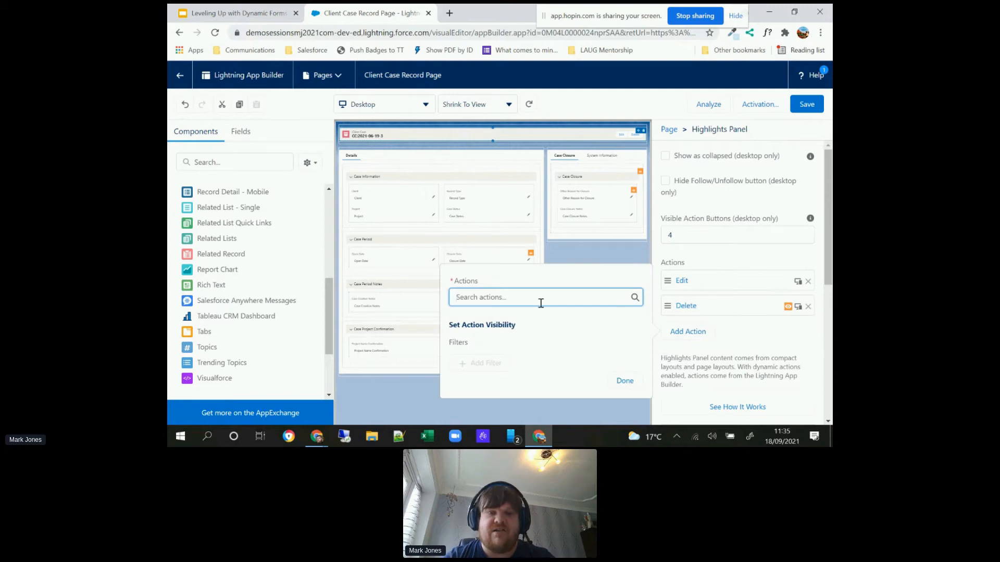
text(Clone)
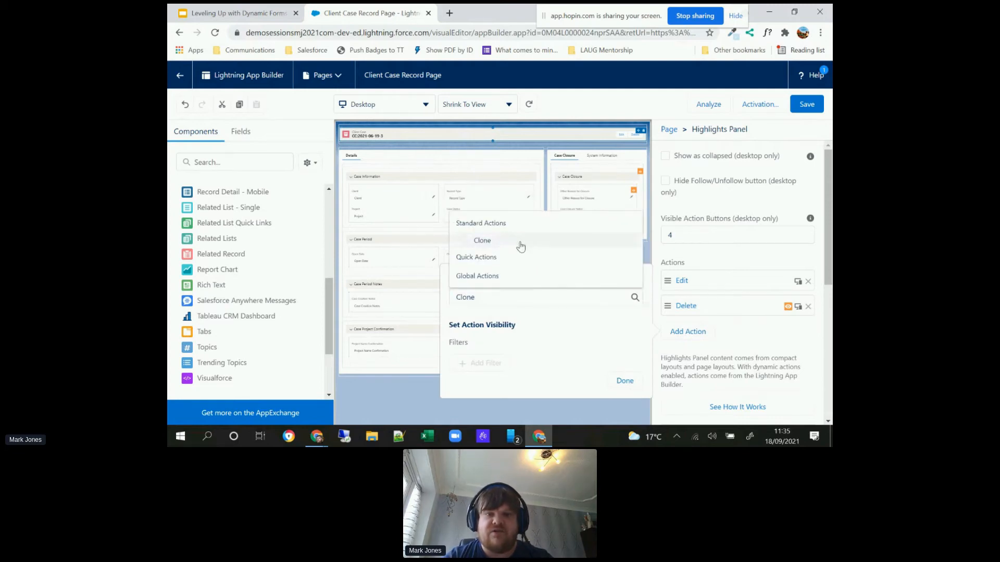
click(520, 247)
click(624, 382)
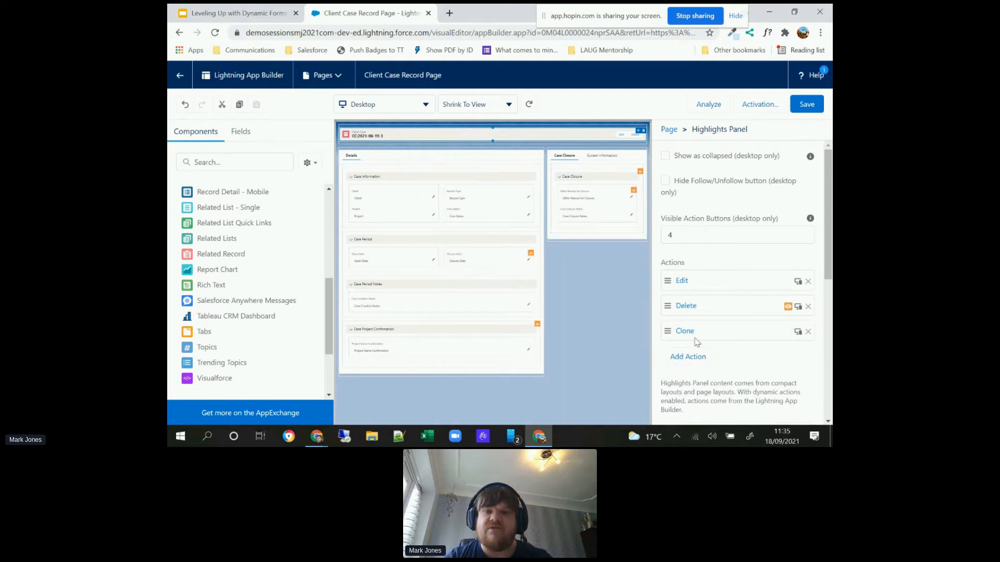
drag(696, 333, 708, 308)
Step: Add the Close Case quick action and move it to first place in the Highlights Panel's action order
click(685, 358)
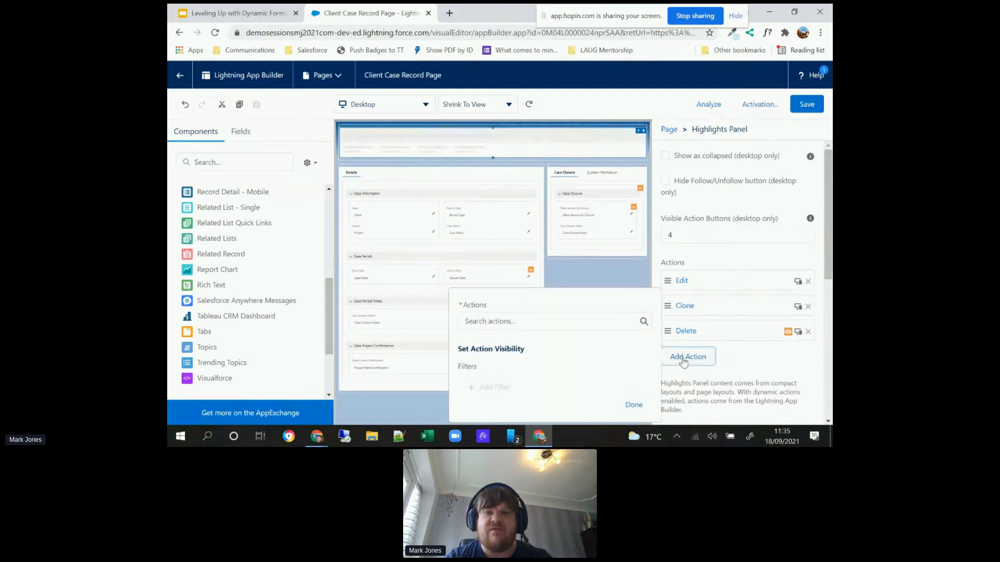
text(Close)
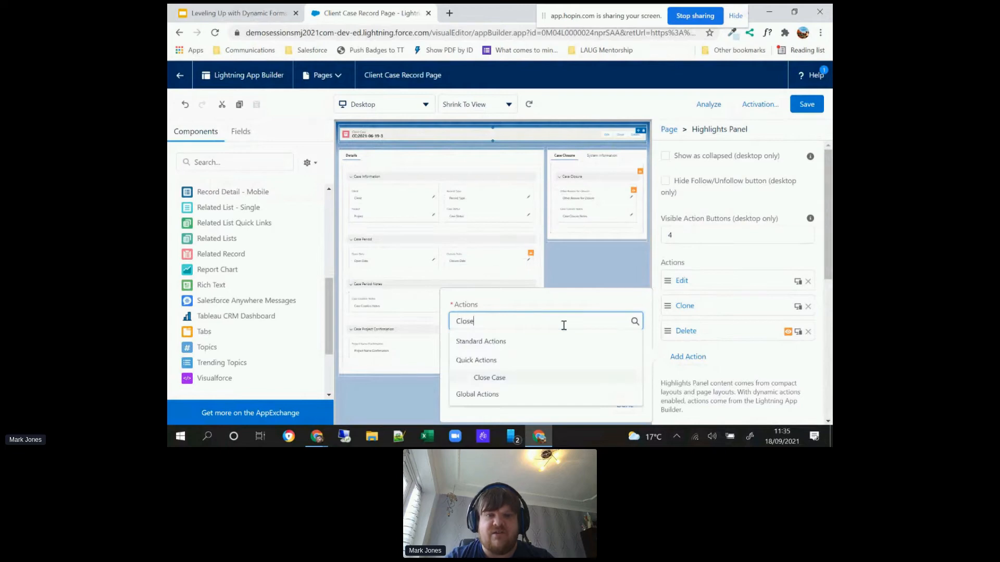
click(487, 379)
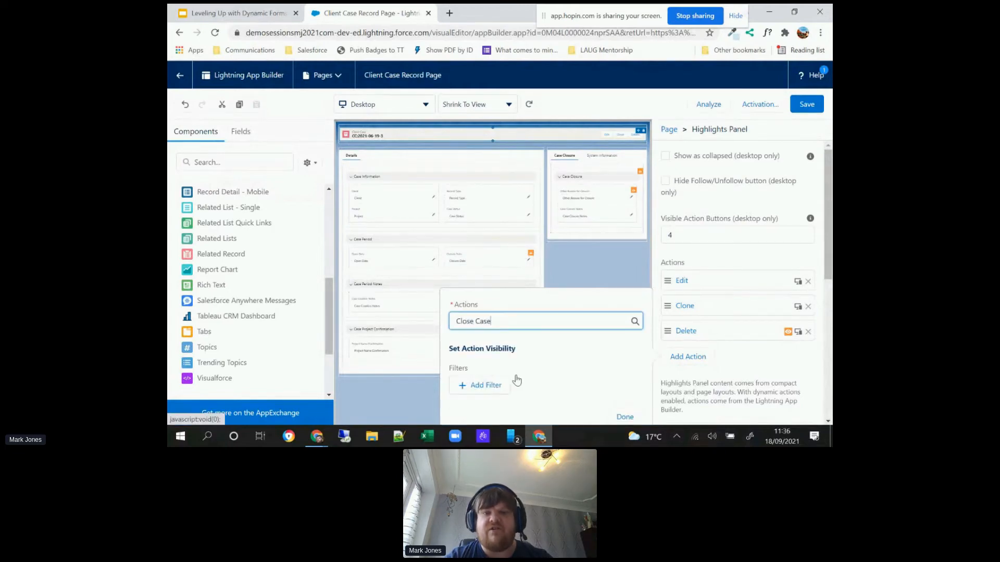
click(625, 420)
drag(710, 357, 719, 268)
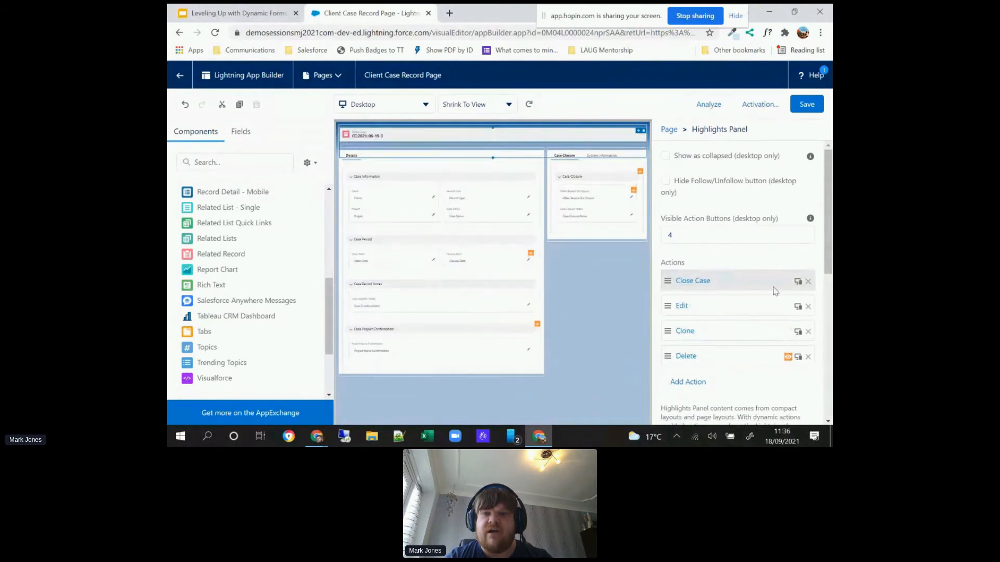
Step: Add a record field visibility filter to the Close Case action so it requires Case Status Equal Open
click(744, 284)
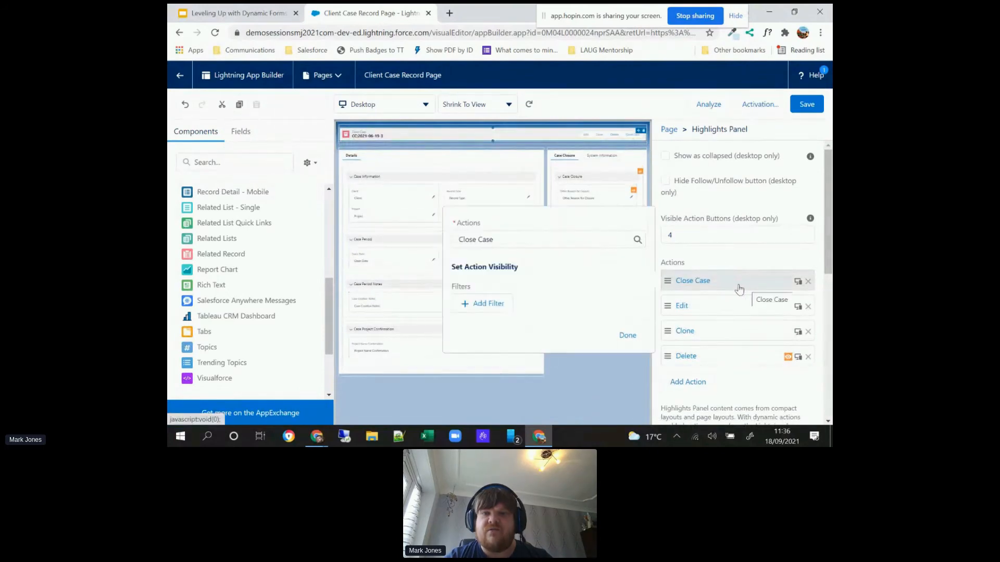
click(484, 306)
click(487, 317)
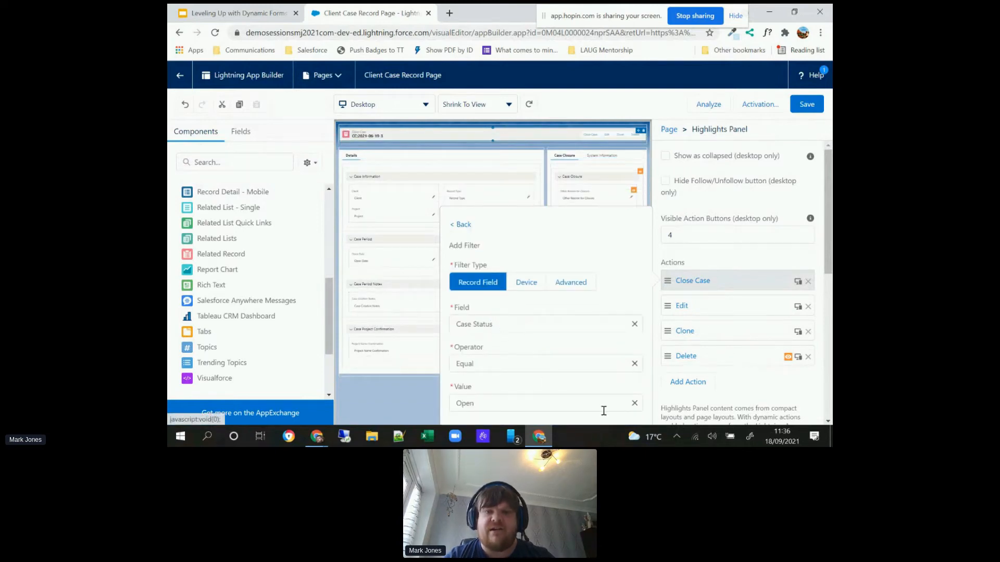
key(ctrl+minus)
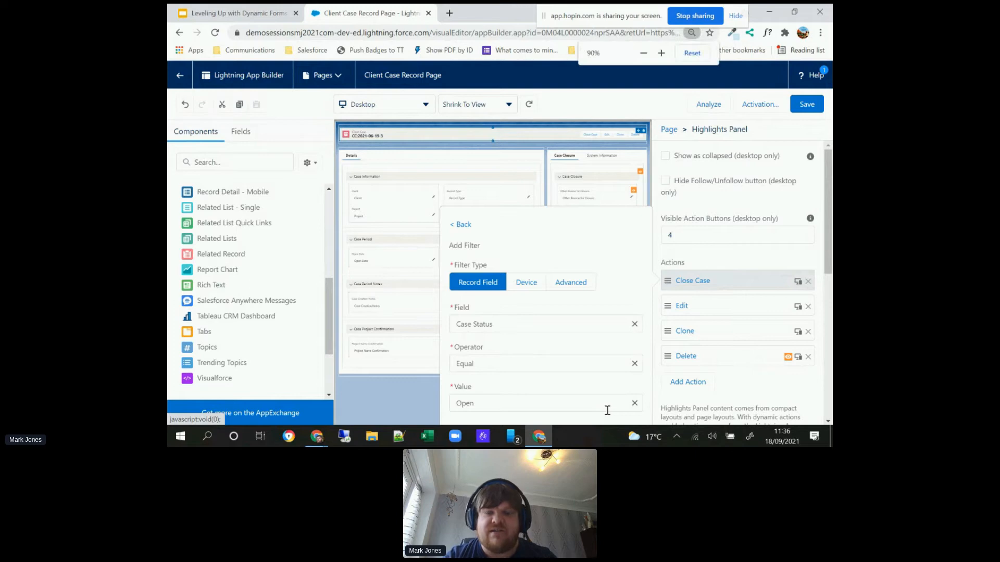
key(ctrl+minus)
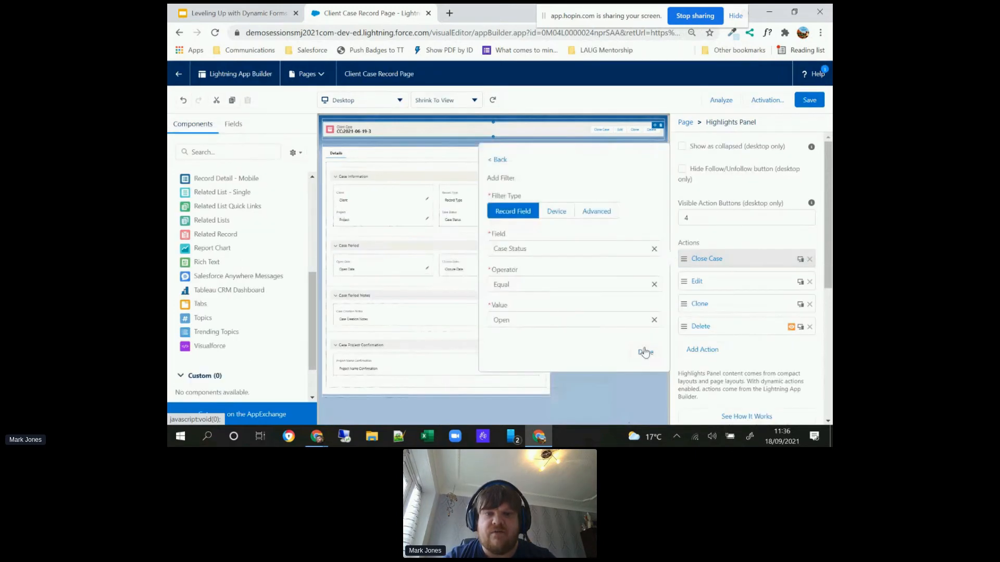
click(648, 351)
key(ctrl+0)
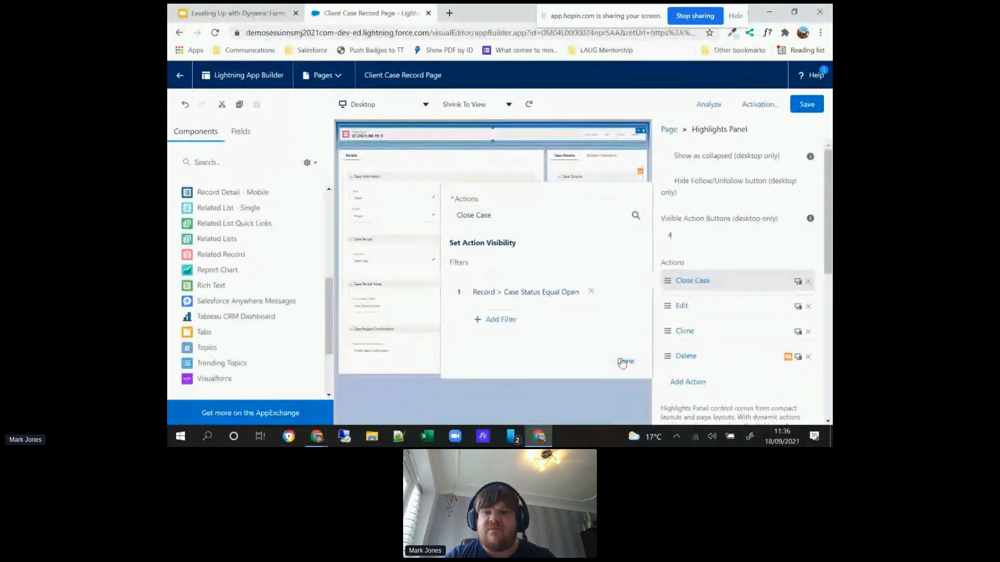
click(624, 362)
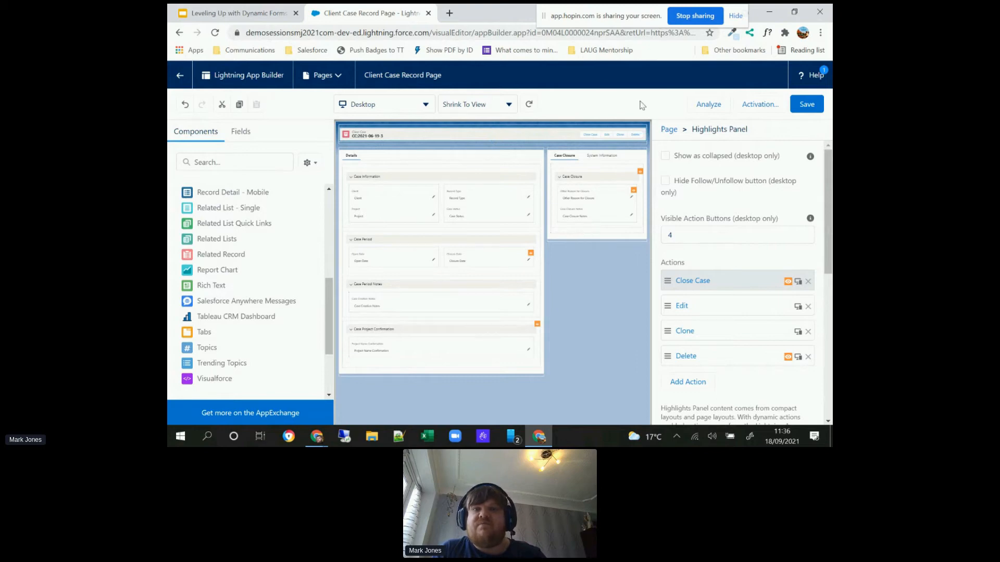
Step: Save the Client Case record page and check the System Information tab on the live case record
click(805, 106)
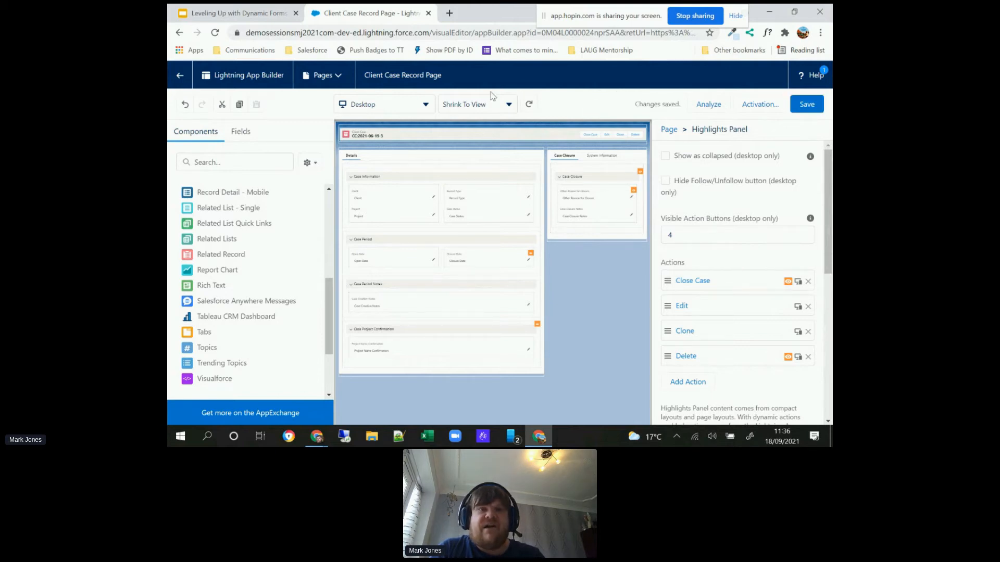
click(177, 78)
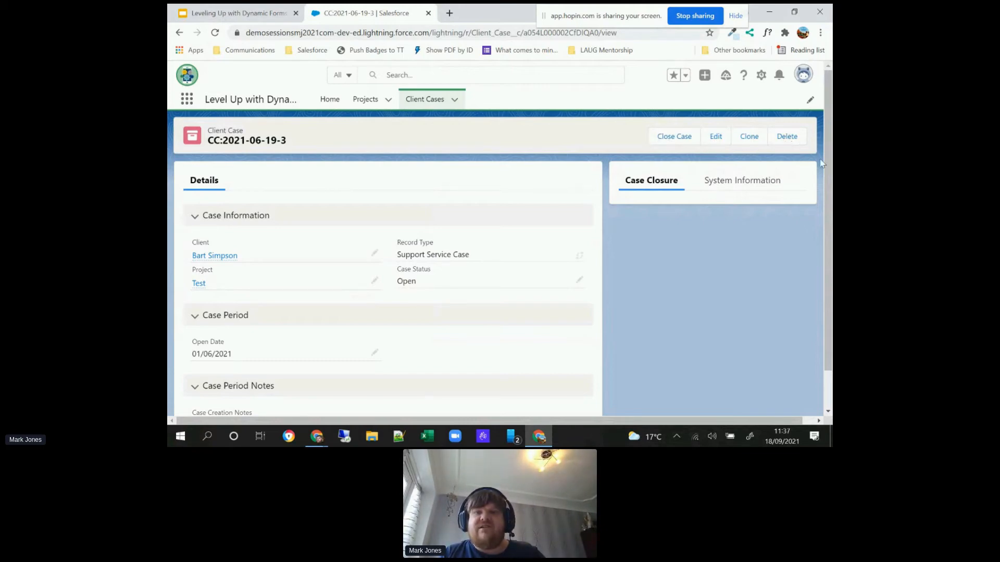
click(767, 181)
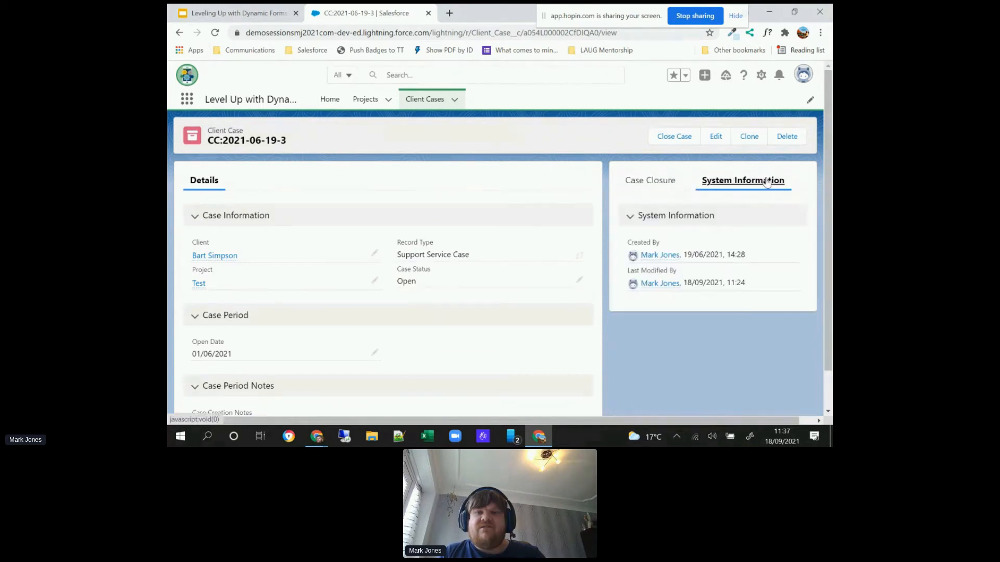
Step: Check the Case Closure tab and the detail sections on the open Client Case record
click(671, 182)
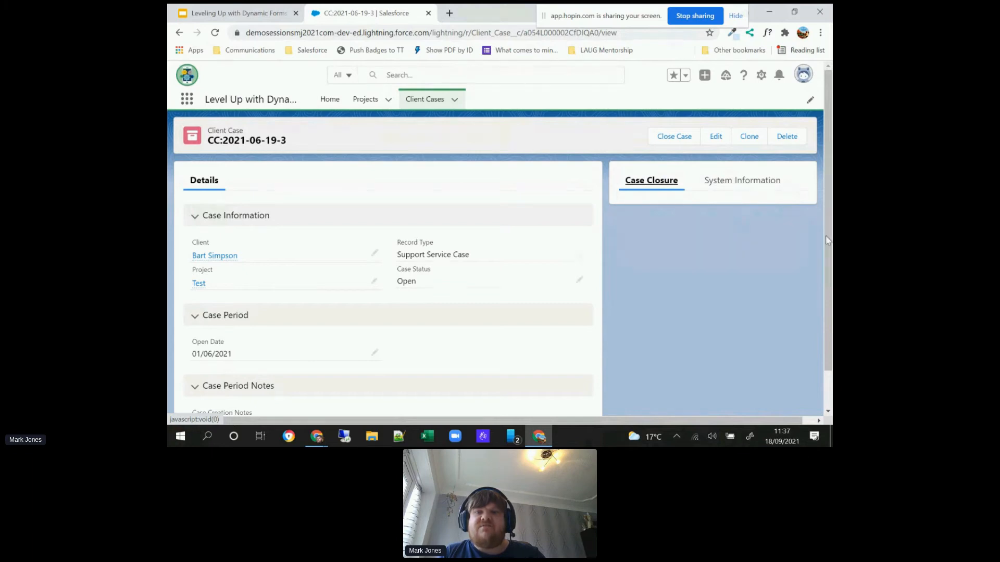
scroll(826, 235, down, 1)
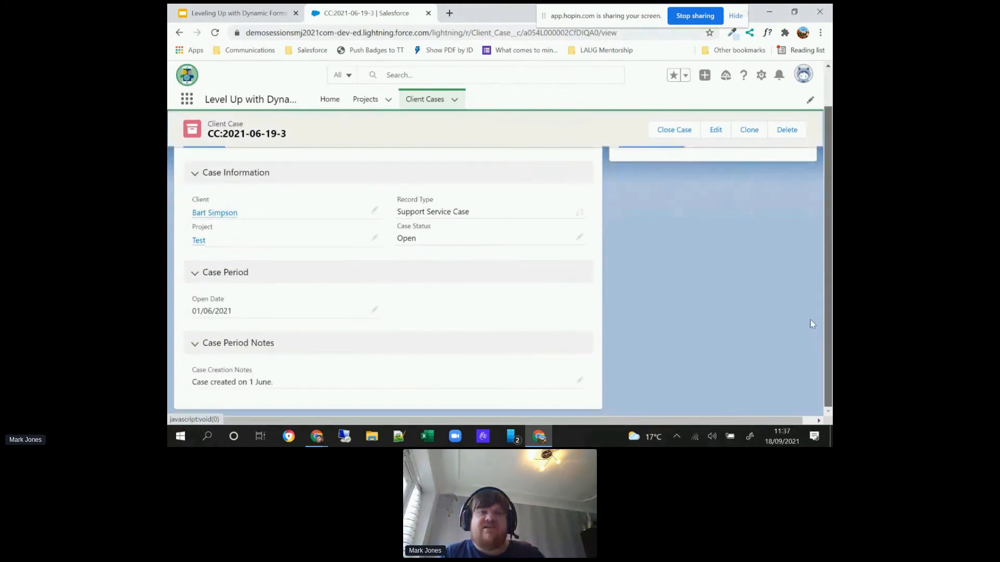
scroll(811, 323, up, 1)
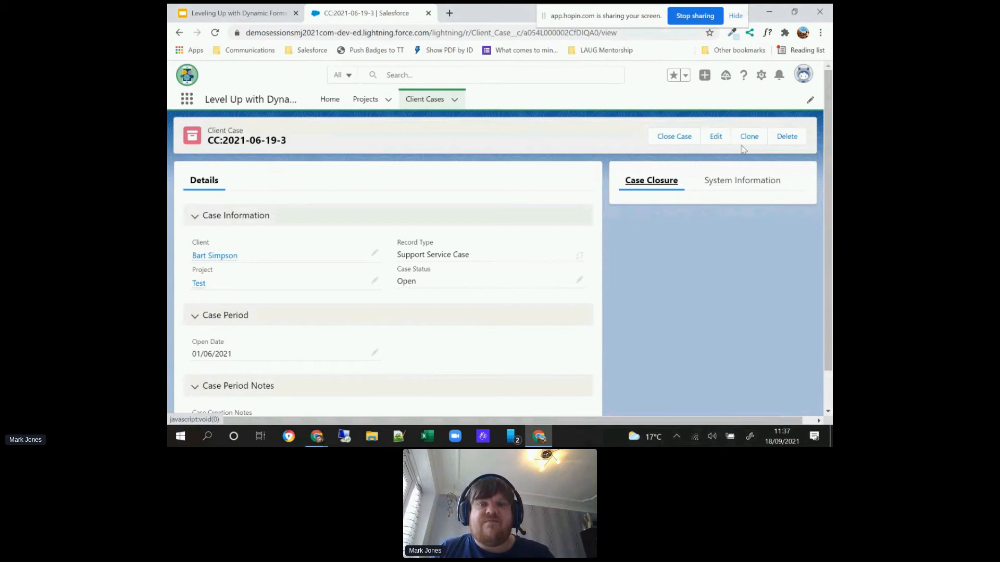
Step: Start the Close Case action with today's date, 18 Sep 2021, as Closure Date and Disengaged with Service as Reason for Closure
click(684, 142)
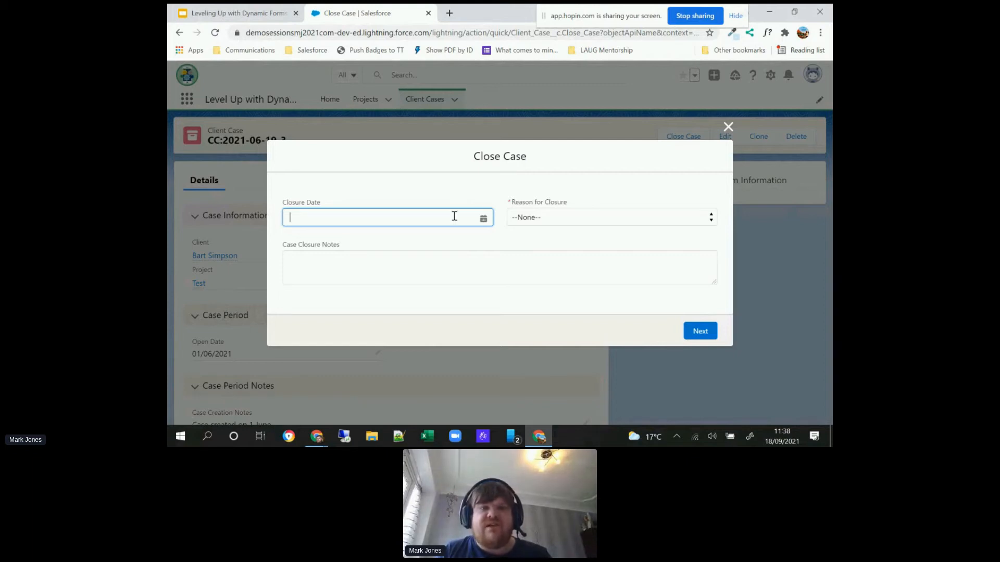
click(454, 215)
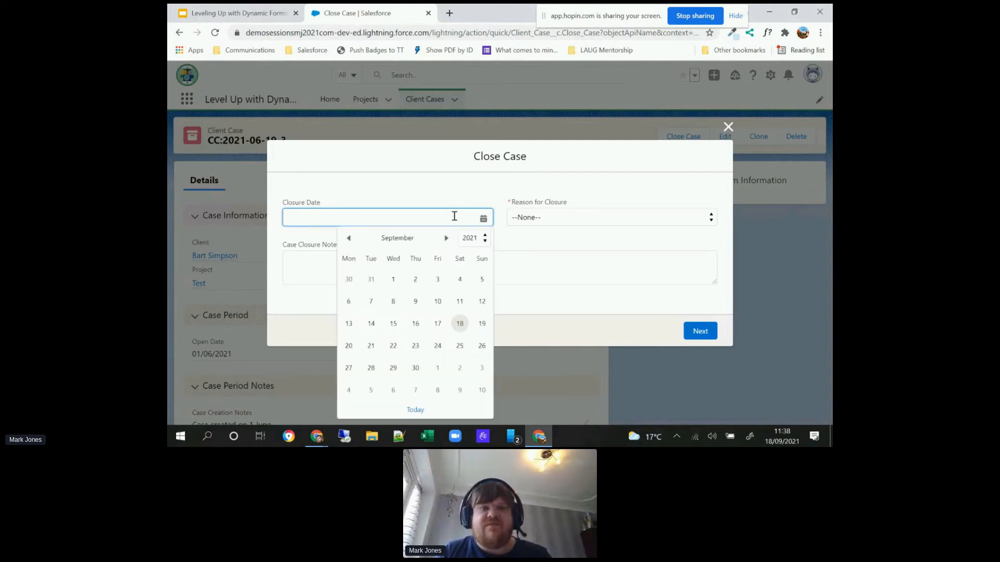
click(415, 409)
click(548, 217)
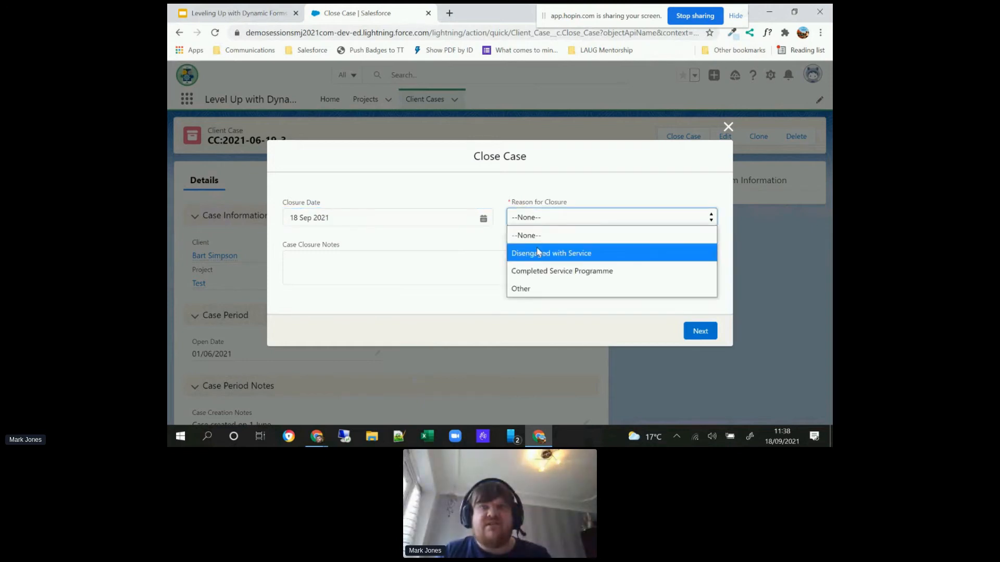
click(537, 252)
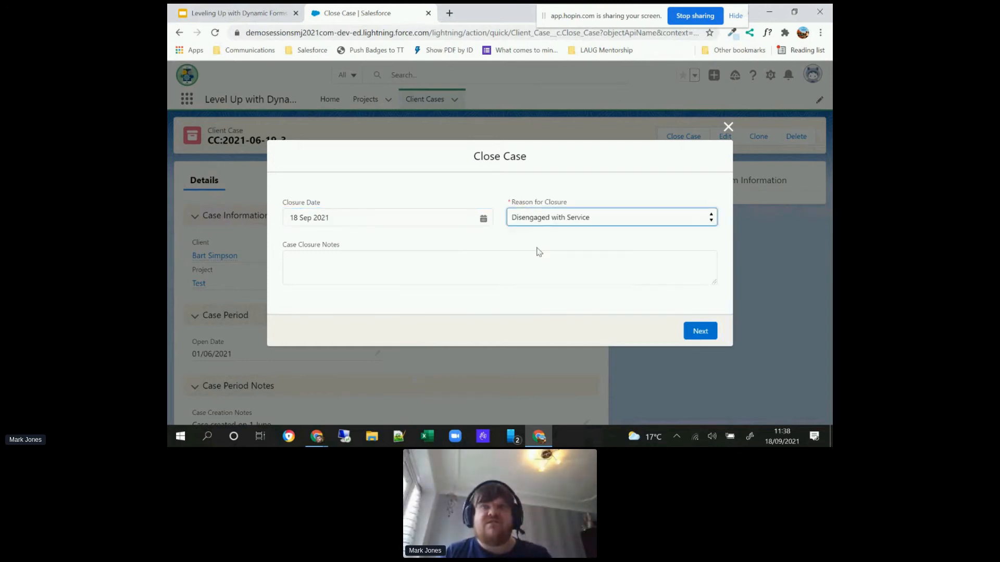
Step: Enter the Case Closure Notes "Client did not engage with the service.", submit the closure and review the record's sections
click(492, 270)
text(Client did not engage with)
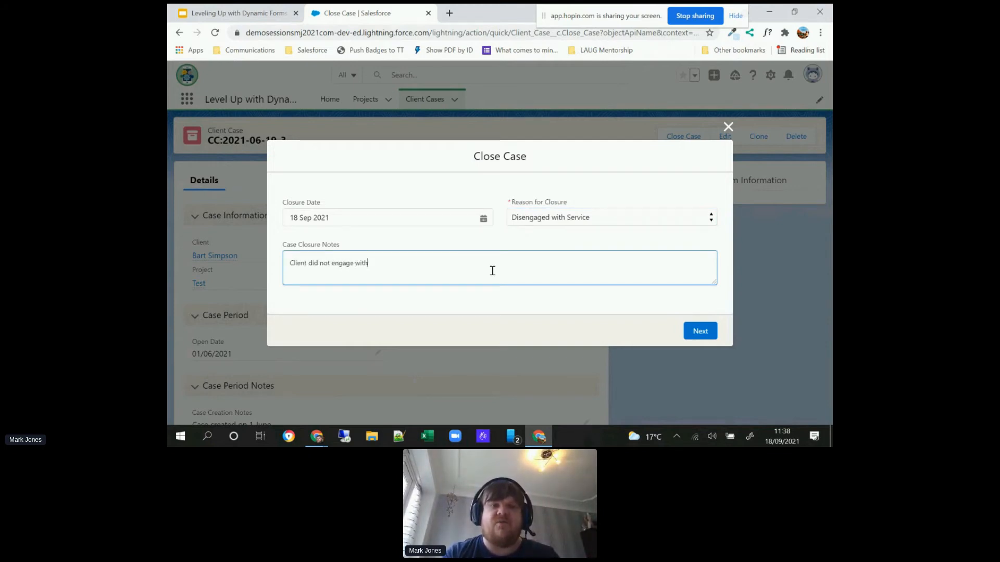
text( the service.)
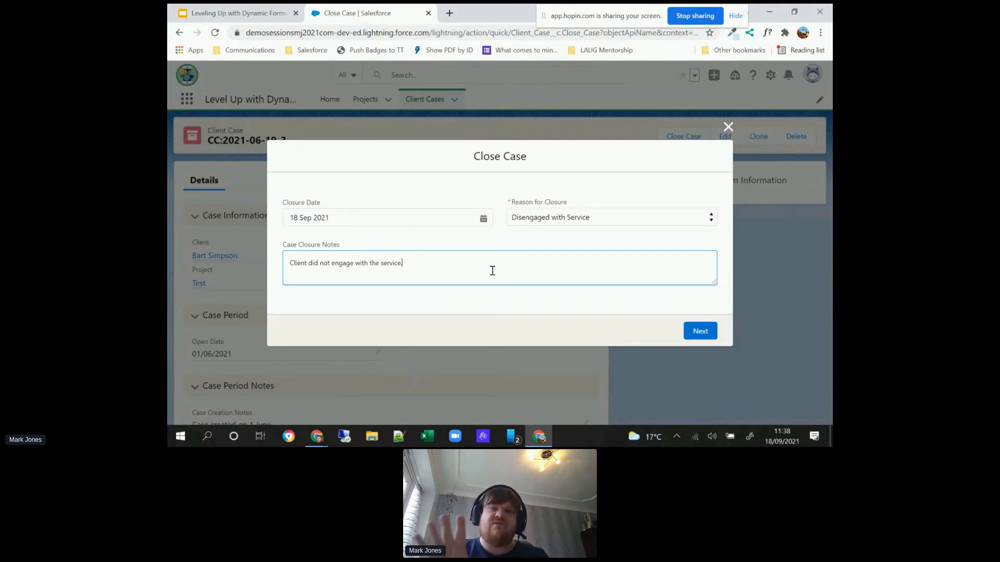
click(692, 332)
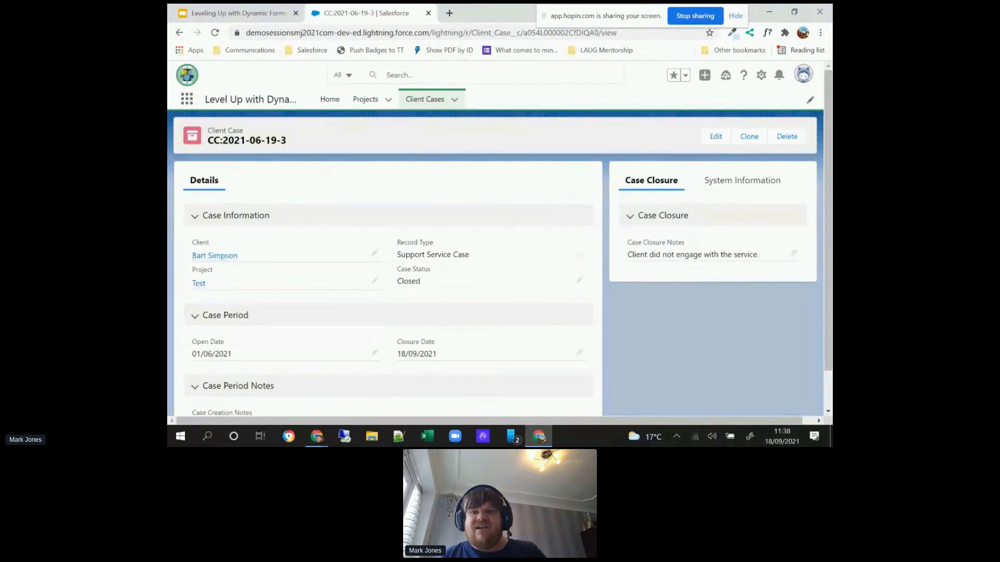
scroll(831, 260, down, 1)
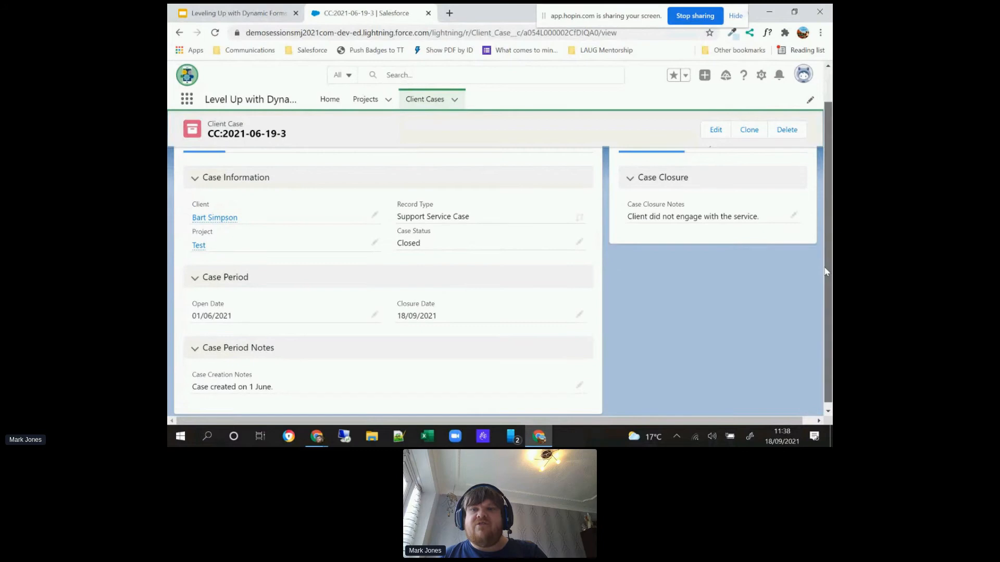
scroll(823, 272, up, 1)
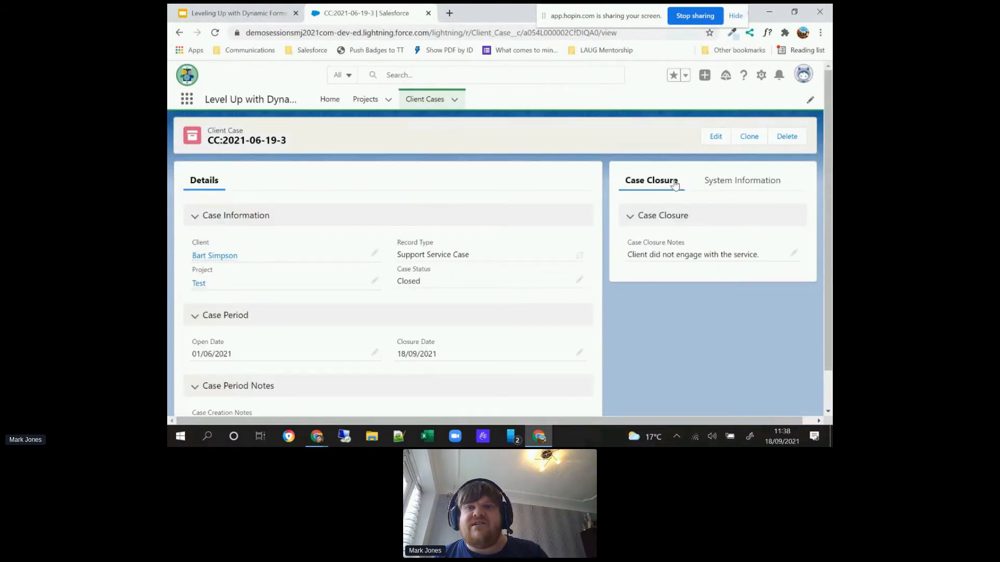
Step: Edit the closed case and clear its Case Closure Notes and Closure Date
click(712, 138)
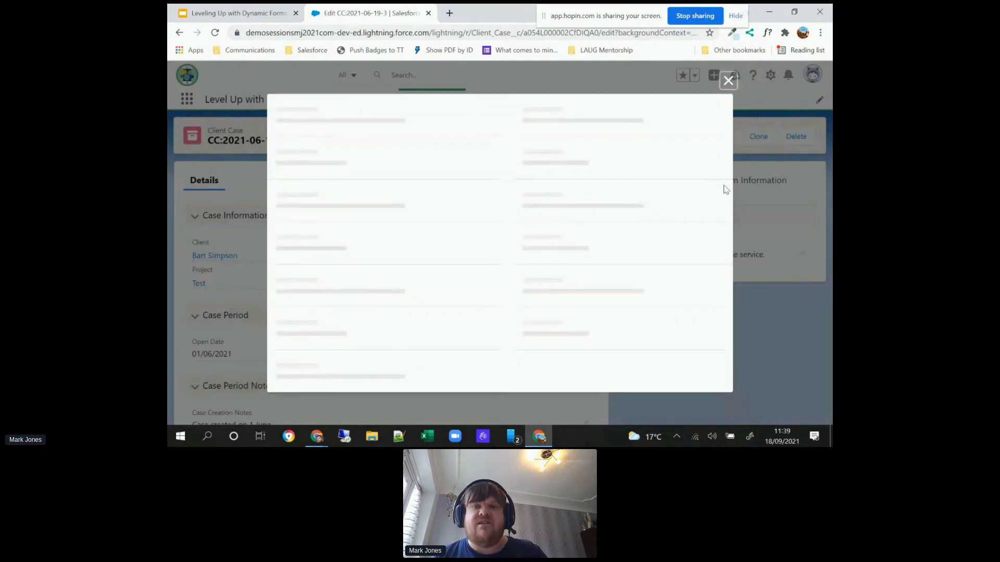
drag(728, 190, 714, 292)
click(620, 274)
key(BackSpace)
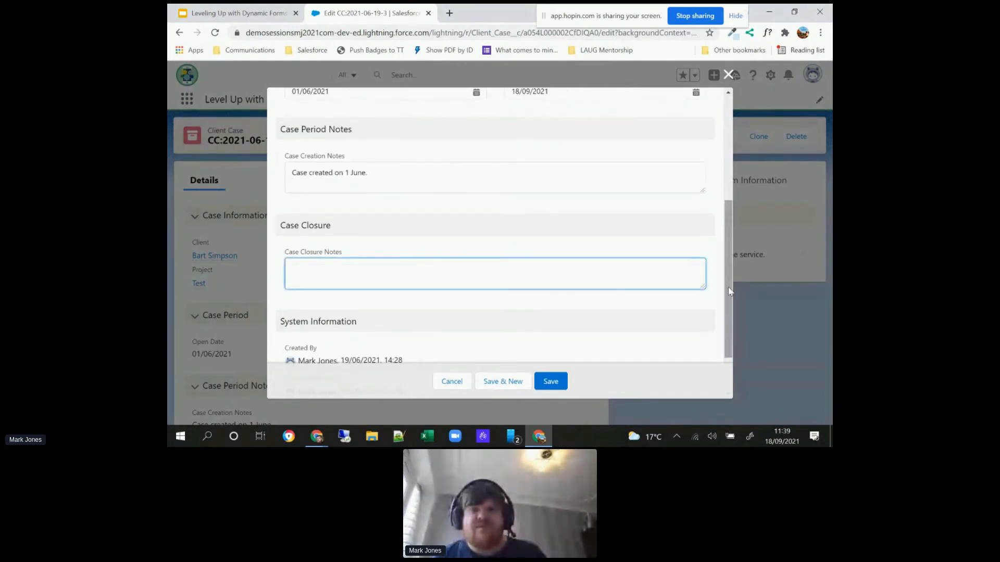
scroll(646, 223, up, 5)
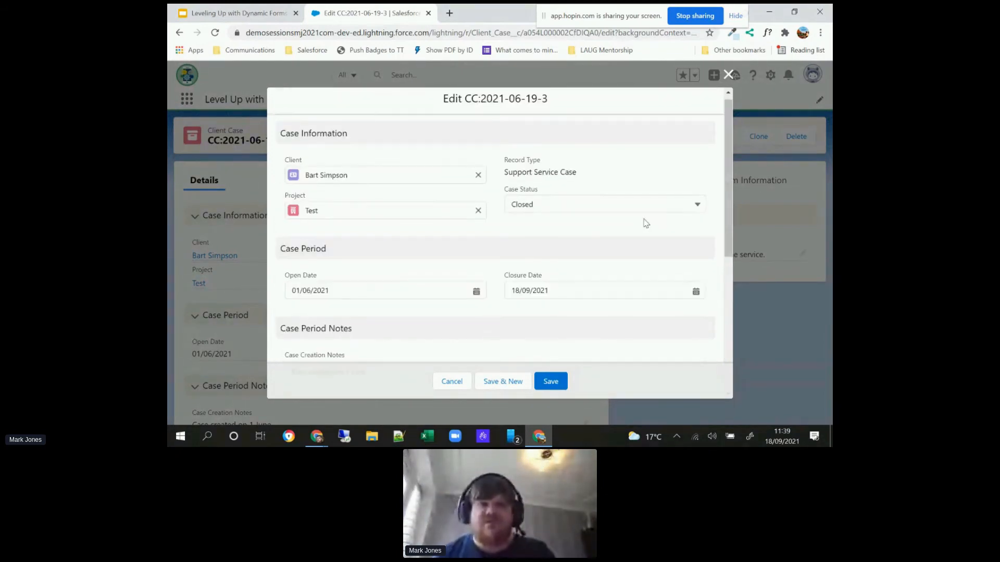
click(592, 288)
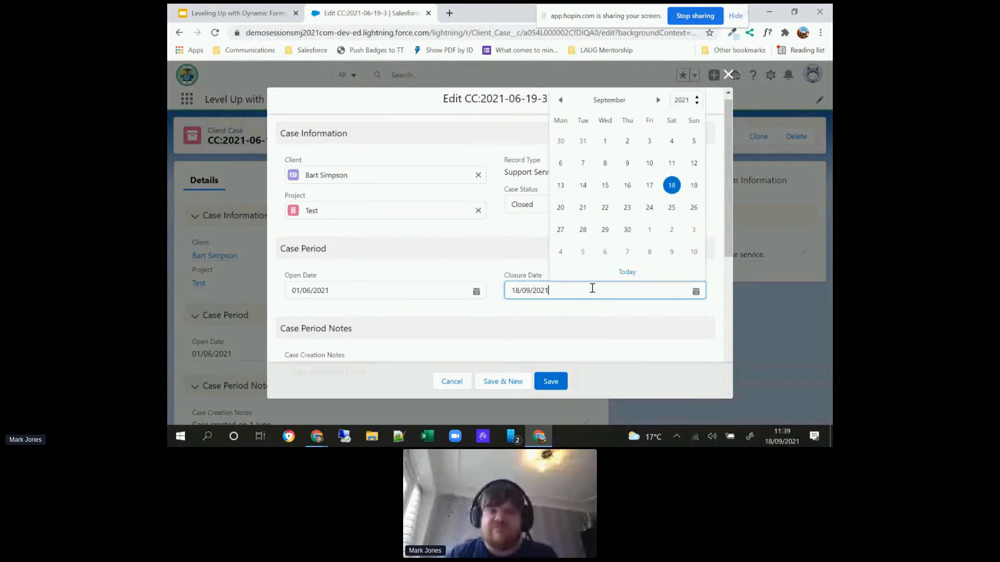
key(ctrl+a)
key(BackSpace)
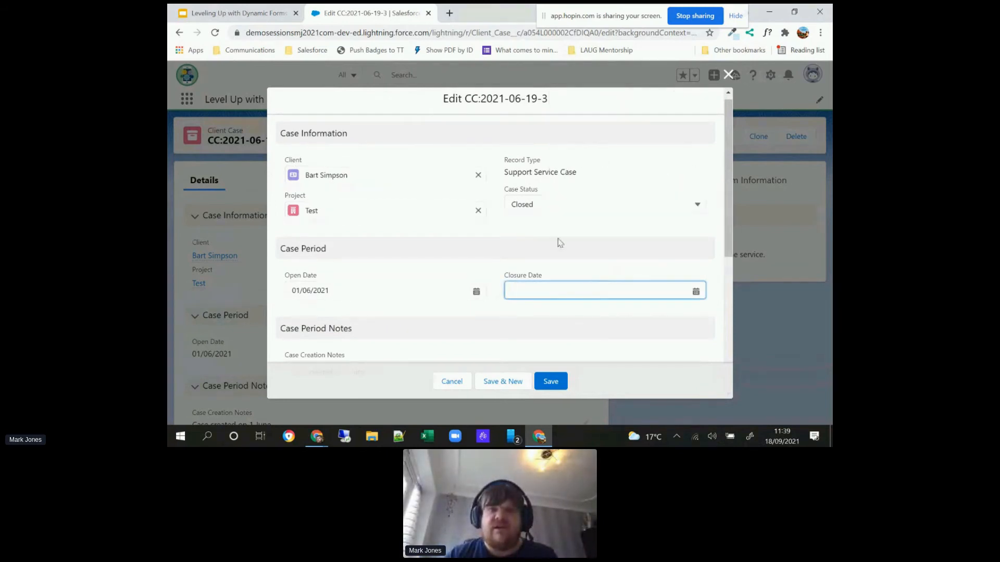
Step: Set Case Status to Open, save the case despite the hidden field changes, and review the reopened record
click(545, 205)
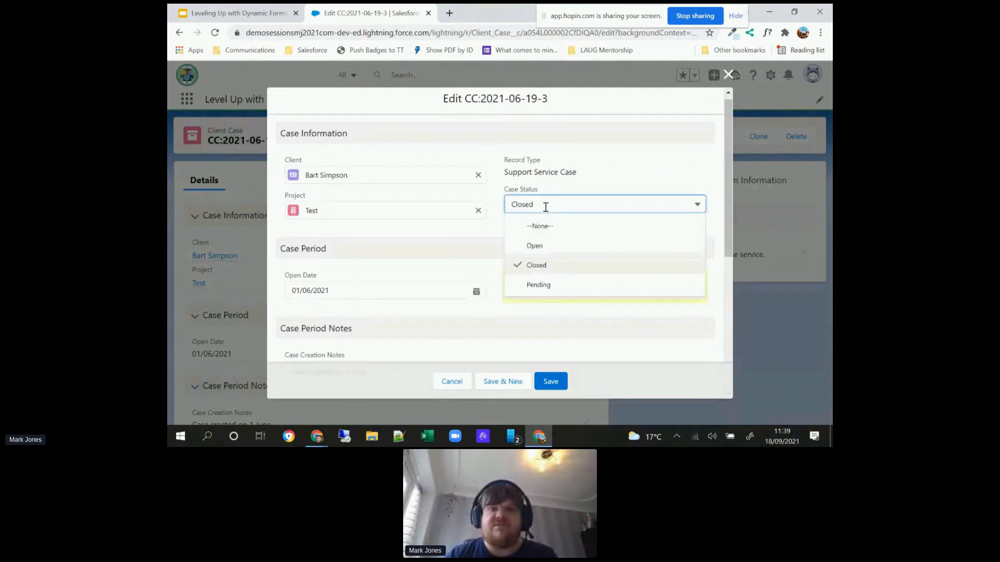
click(544, 245)
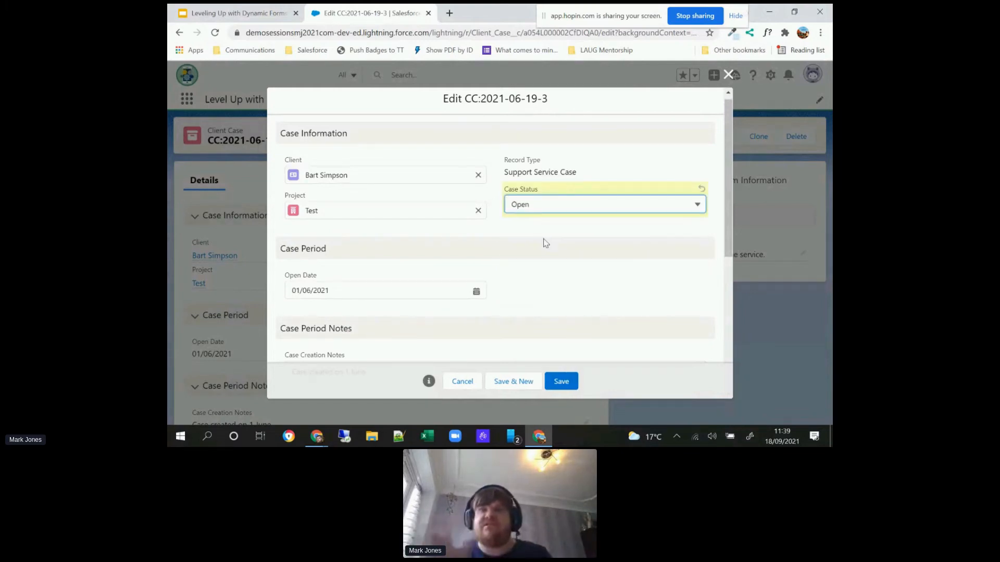
click(569, 383)
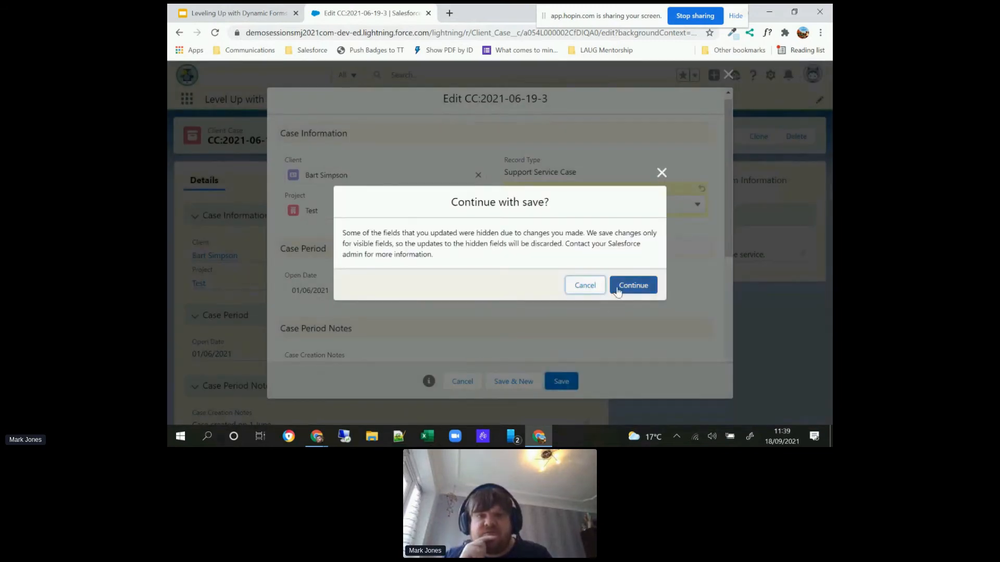
click(619, 292)
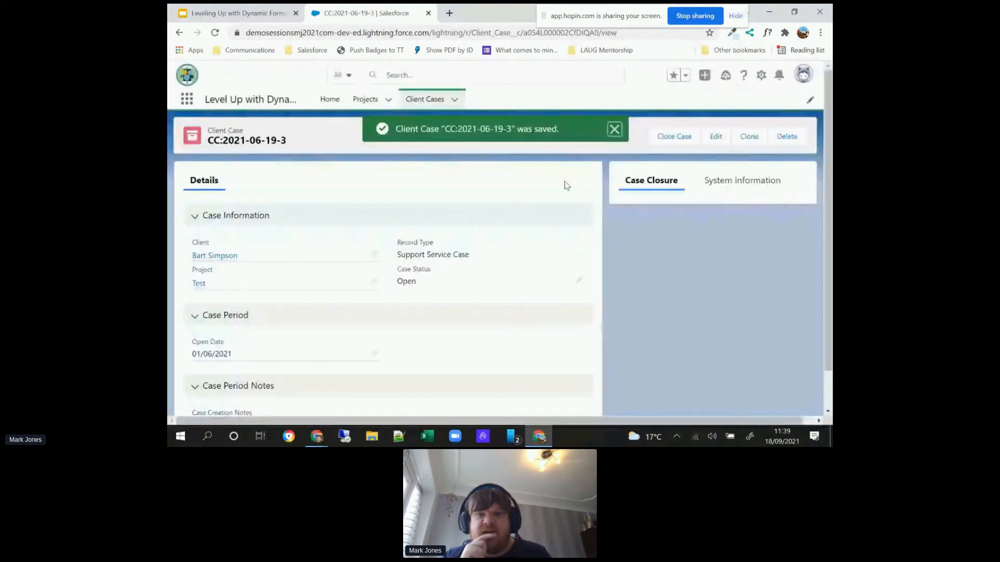
click(614, 130)
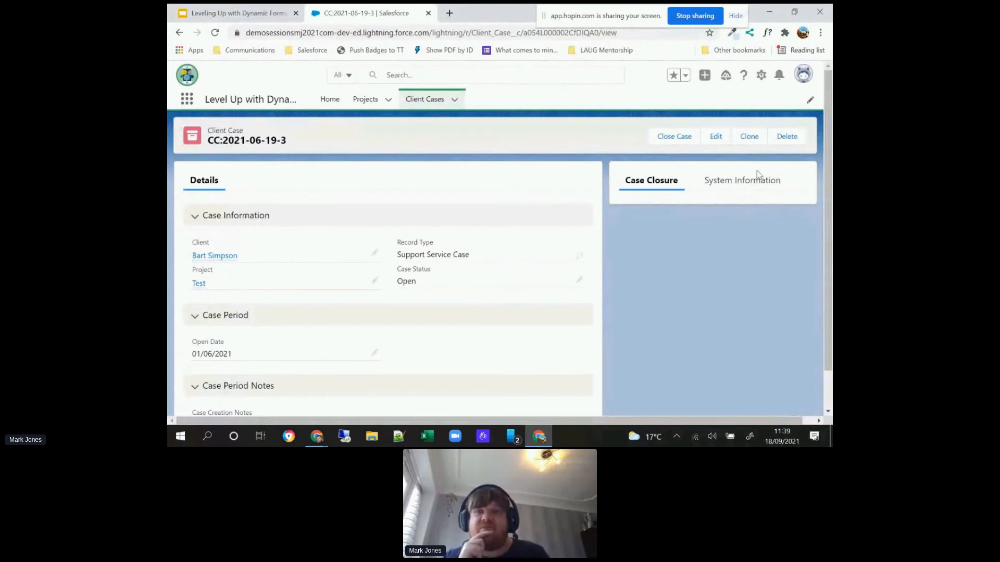
scroll(828, 208, down, 1)
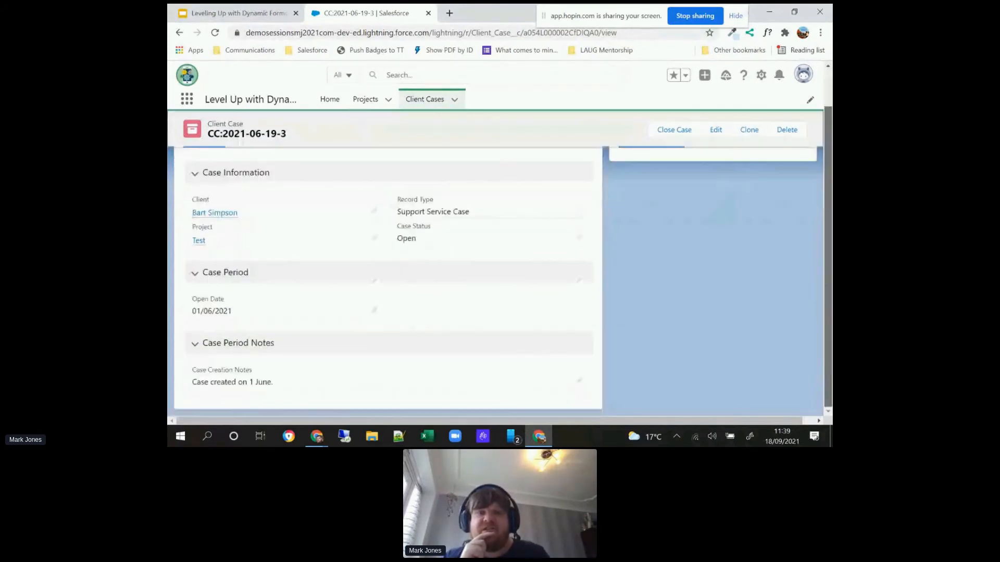
scroll(830, 246, up, 1)
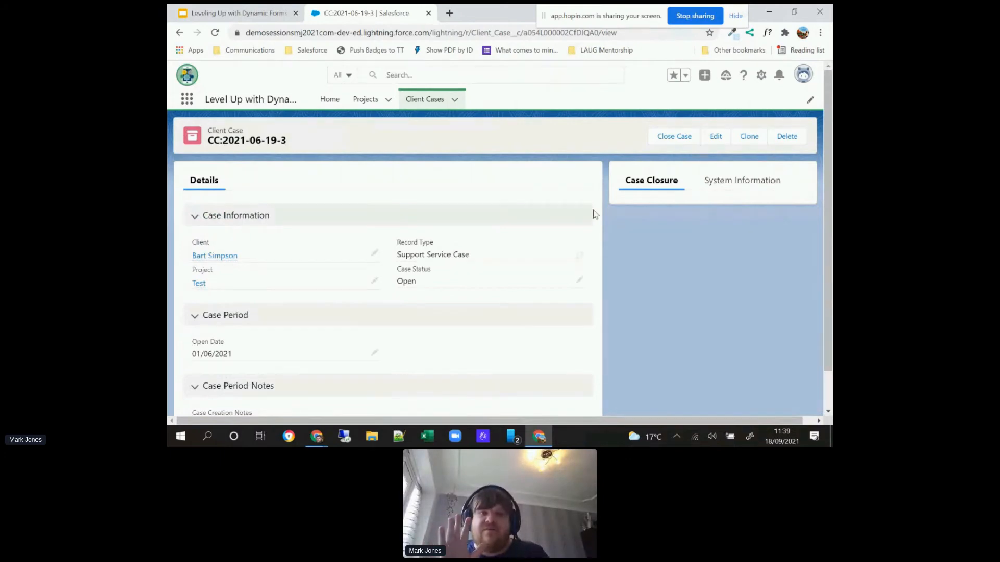
Step: Run Close Case again with Closure Date 18 Sep 2021 and the notes "Client did not engage with the service."
click(662, 138)
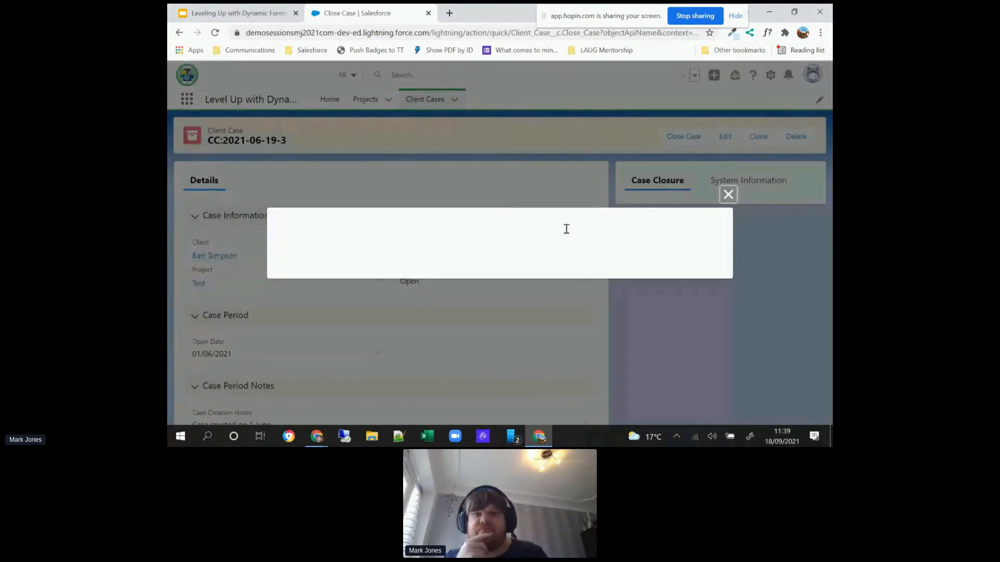
click(568, 232)
click(408, 219)
click(412, 409)
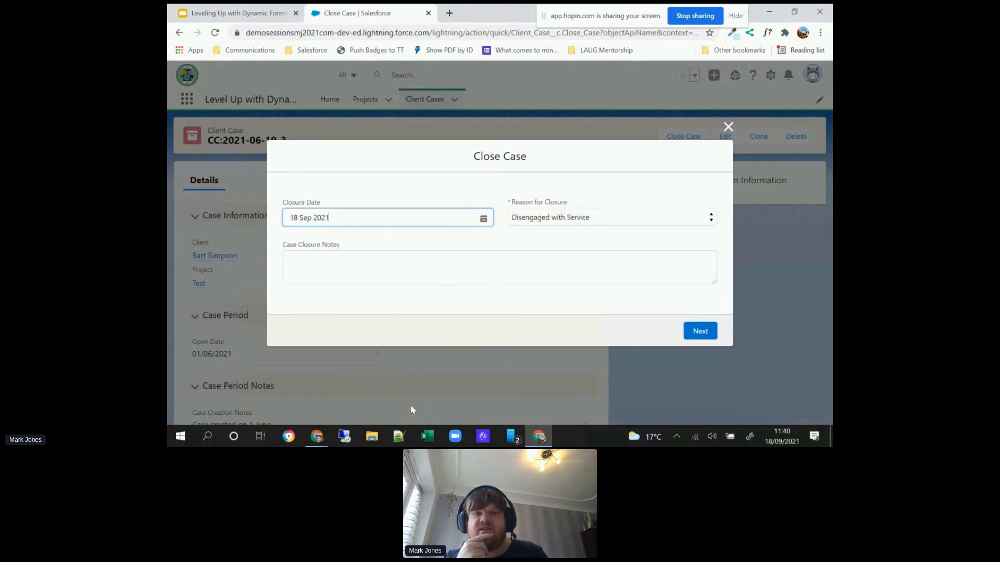
click(473, 266)
text(Client did not engage with the service.)
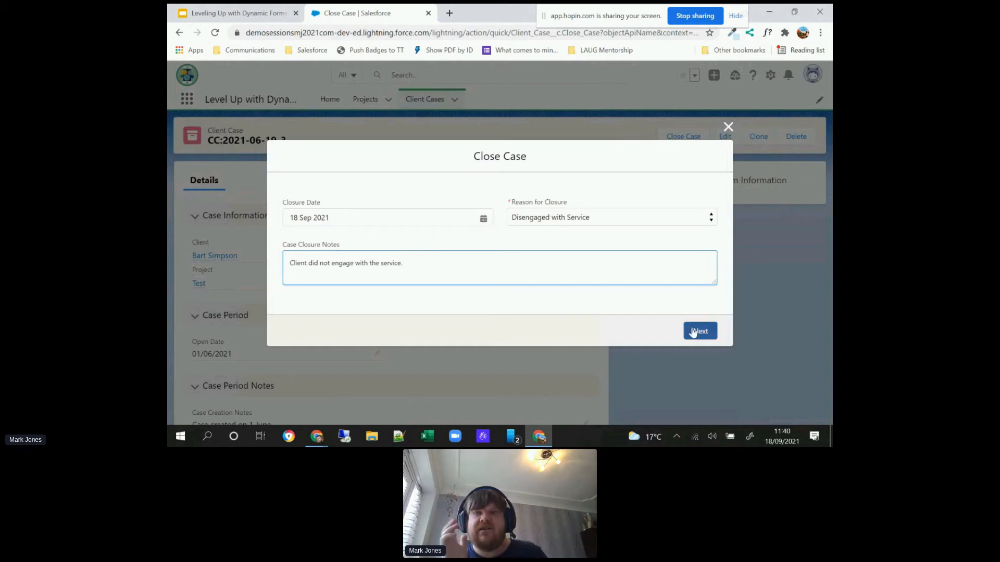
click(693, 333)
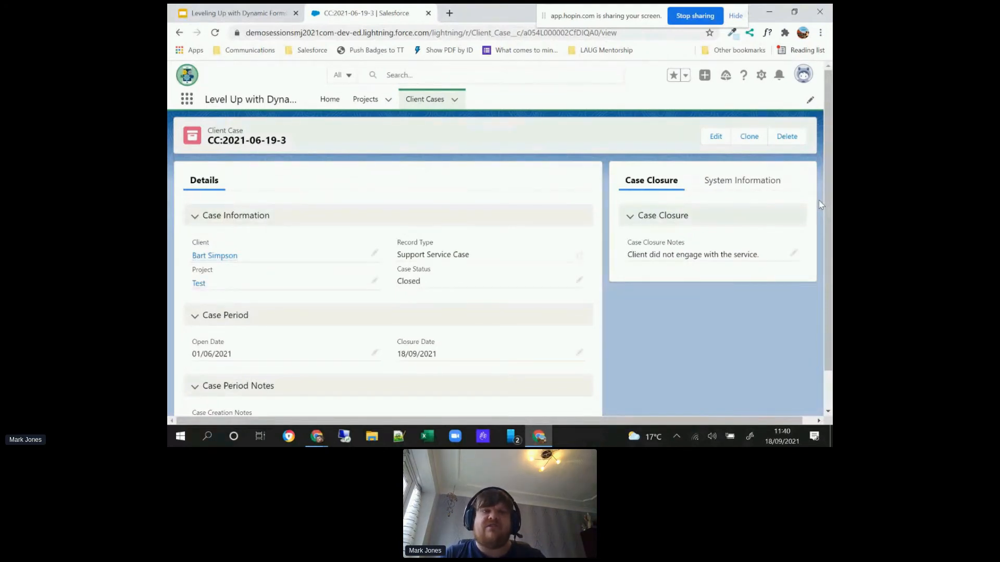
Step: Switch to the Leveling Up with Dynamic Forms and Actions presentation in Google Slides and leave its slideshow view
click(244, 11)
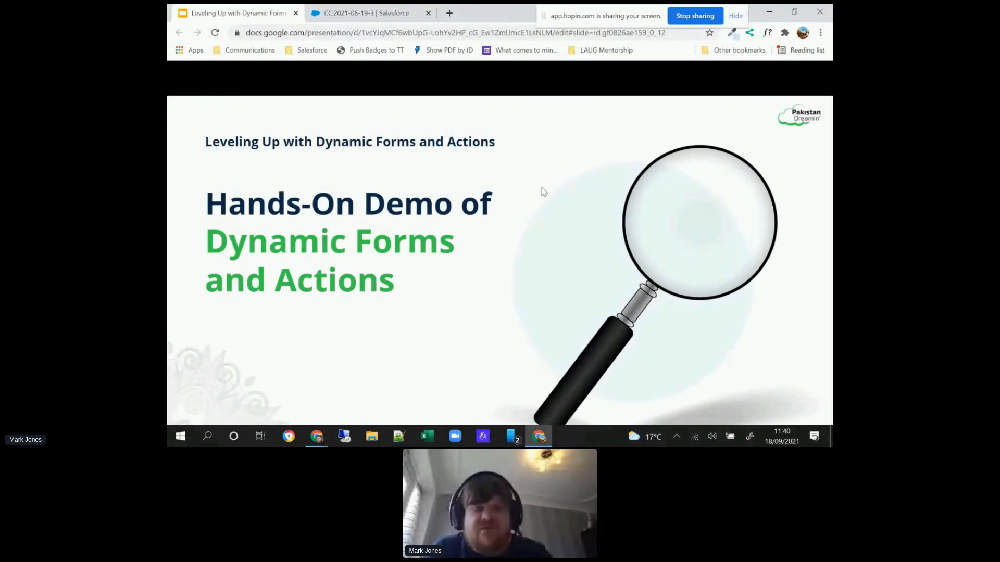
click(386, 39)
click(314, 323)
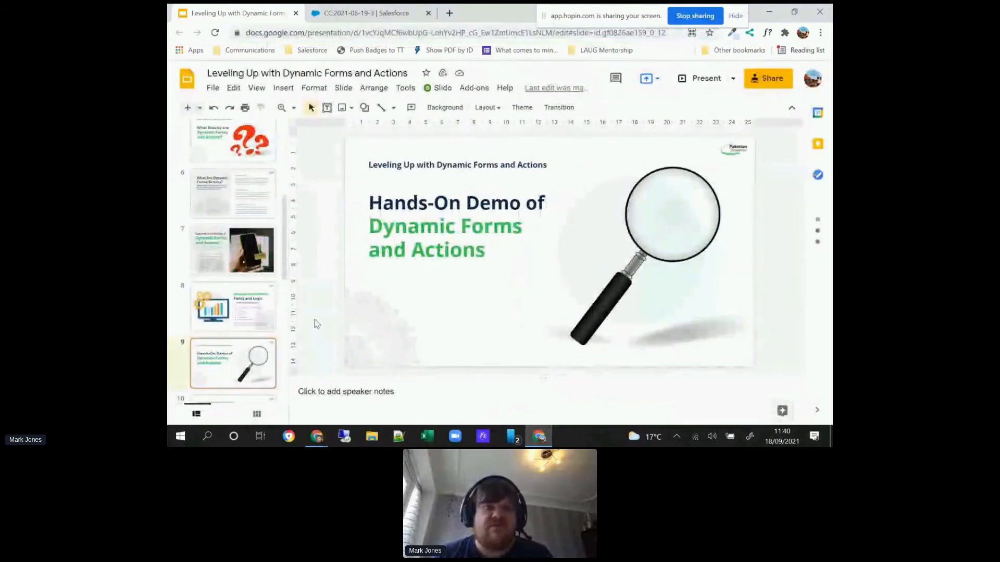
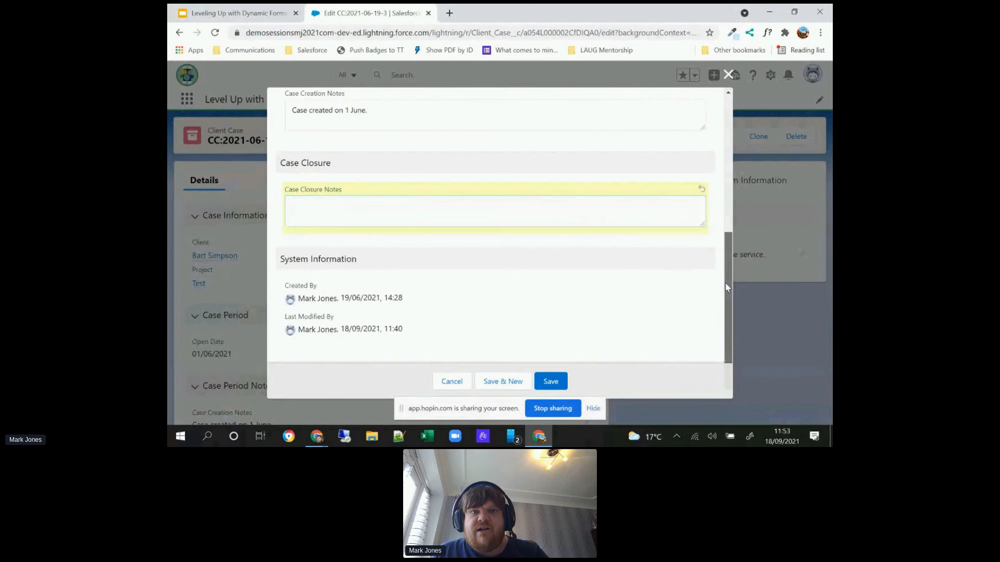
Step: Clear the case's Closure Date and set Case Status to Open in the edit form
click(585, 232)
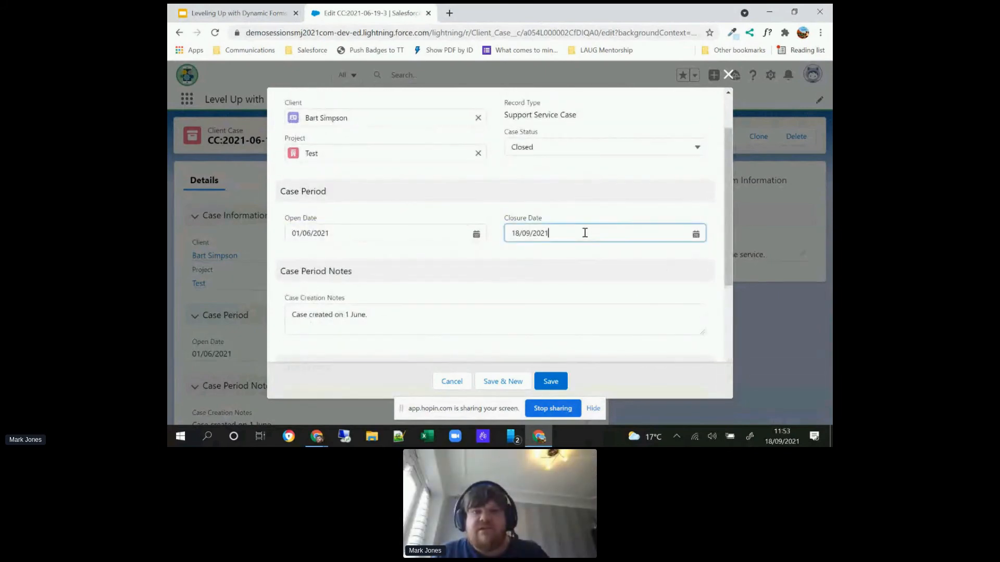
click(584, 232)
key(BackSpace)
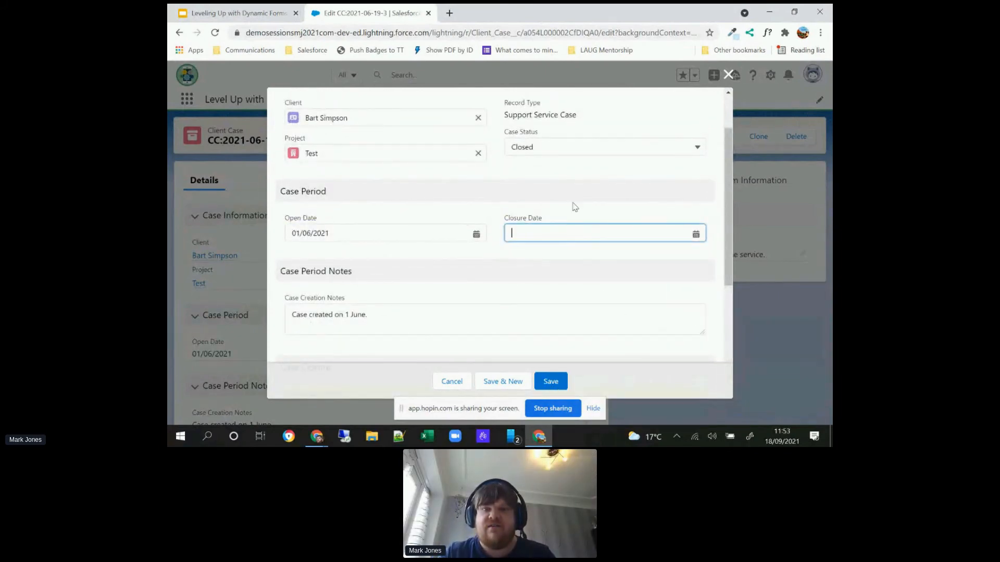
click(559, 151)
click(544, 186)
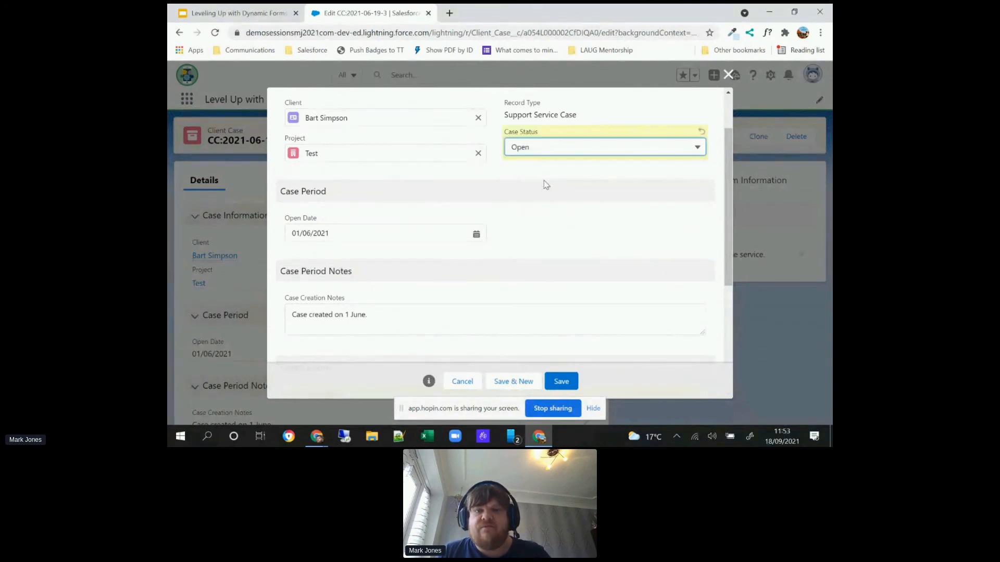
Step: Read the notice listing the fields removed from the record, and dismiss it
click(428, 388)
click(428, 385)
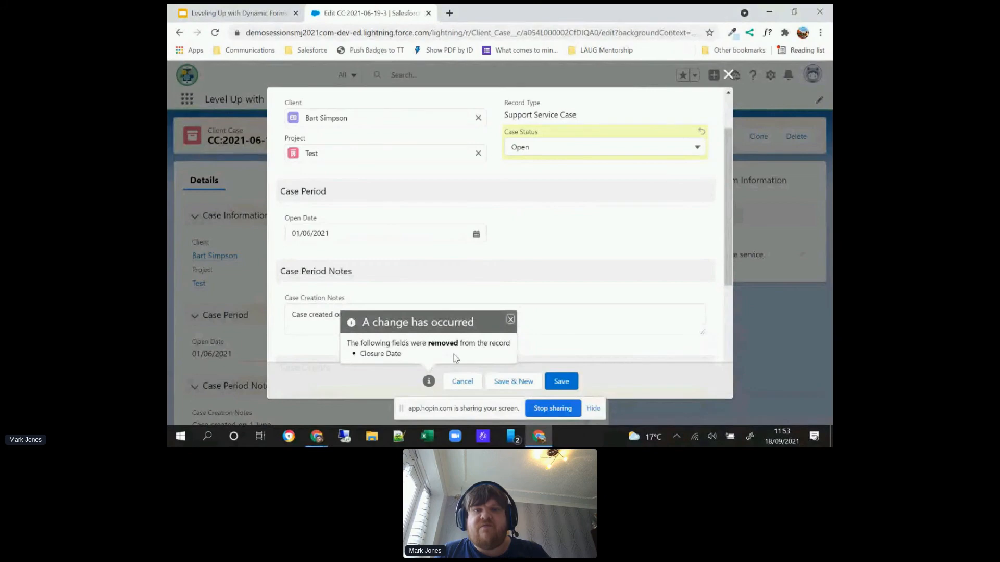
click(510, 320)
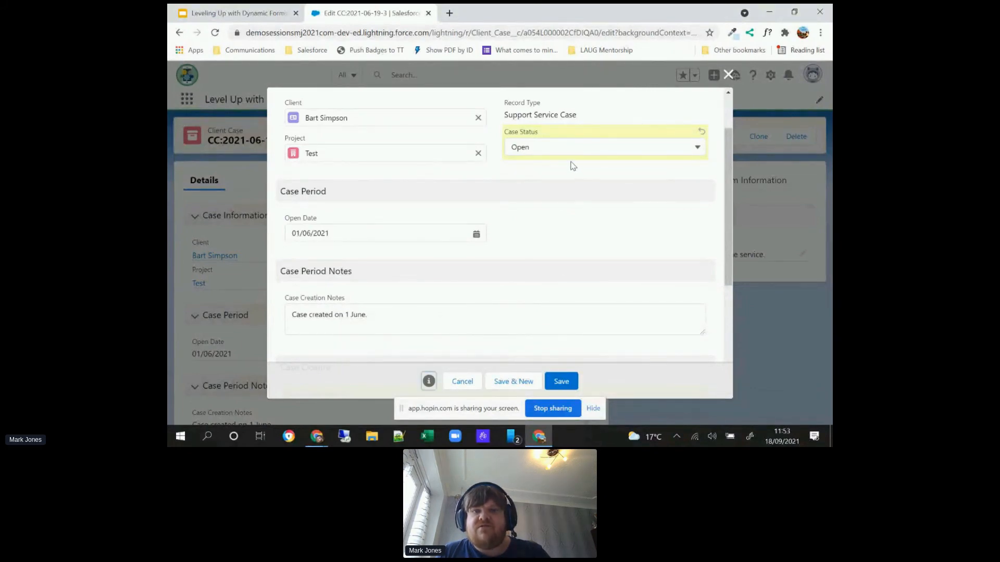
Step: Switch Case Status to Closed to check the Closure Date field, and set it back to Open
click(565, 147)
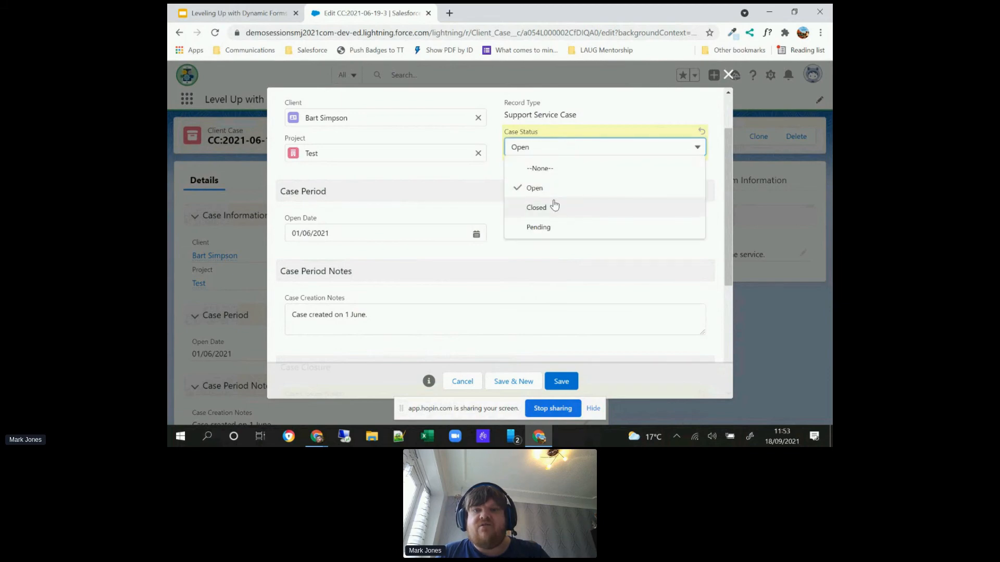
click(554, 206)
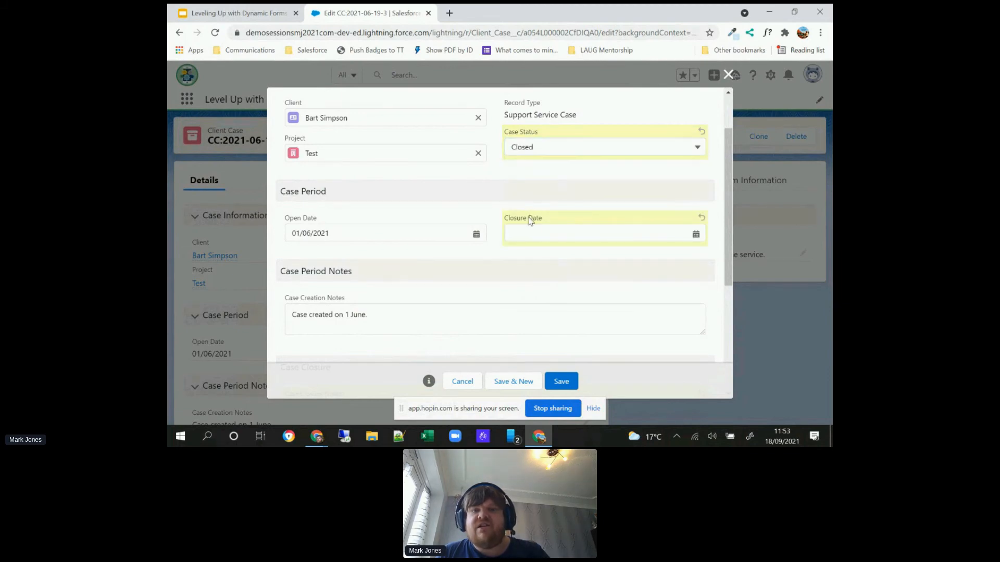
click(544, 151)
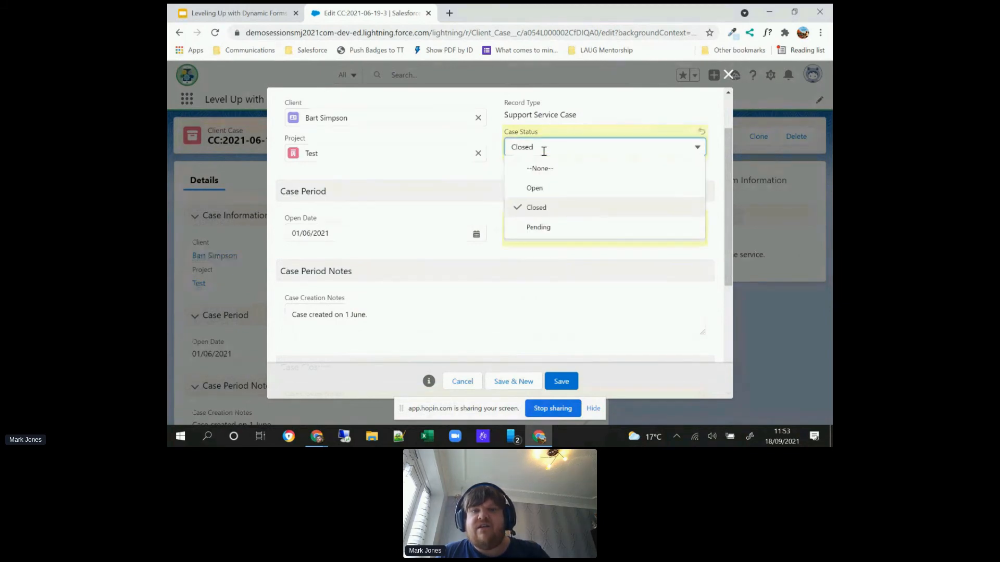
click(536, 188)
click(549, 201)
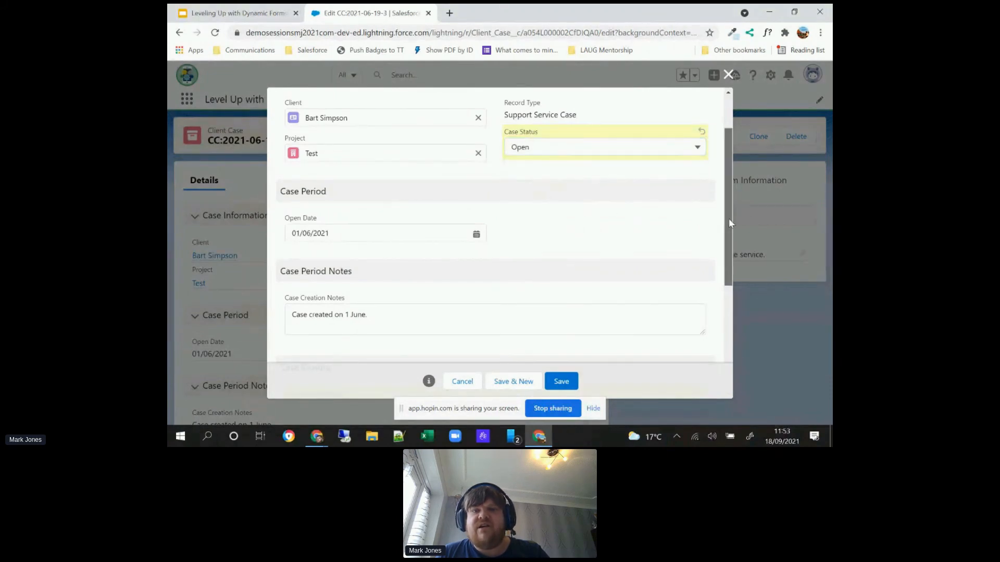
Step: Save the case, continuing despite the discarded hidden field updates, and dismiss the confirmation
scroll(729, 220, down, 4)
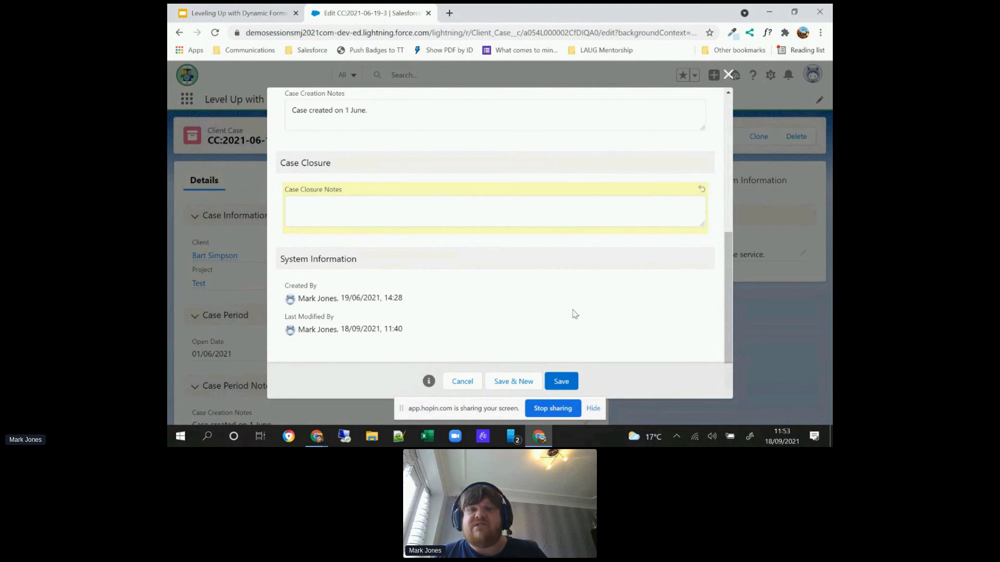
click(560, 383)
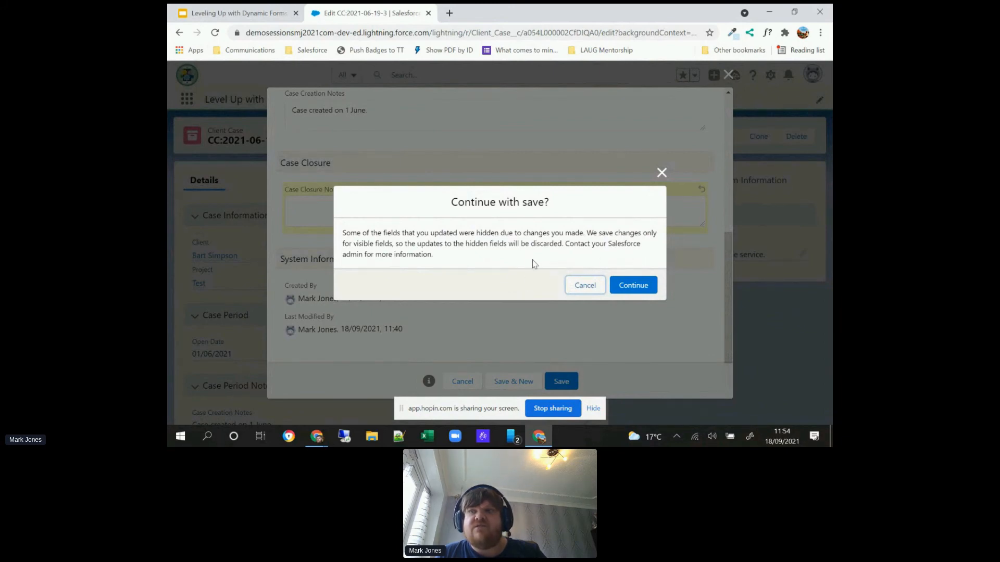
click(617, 290)
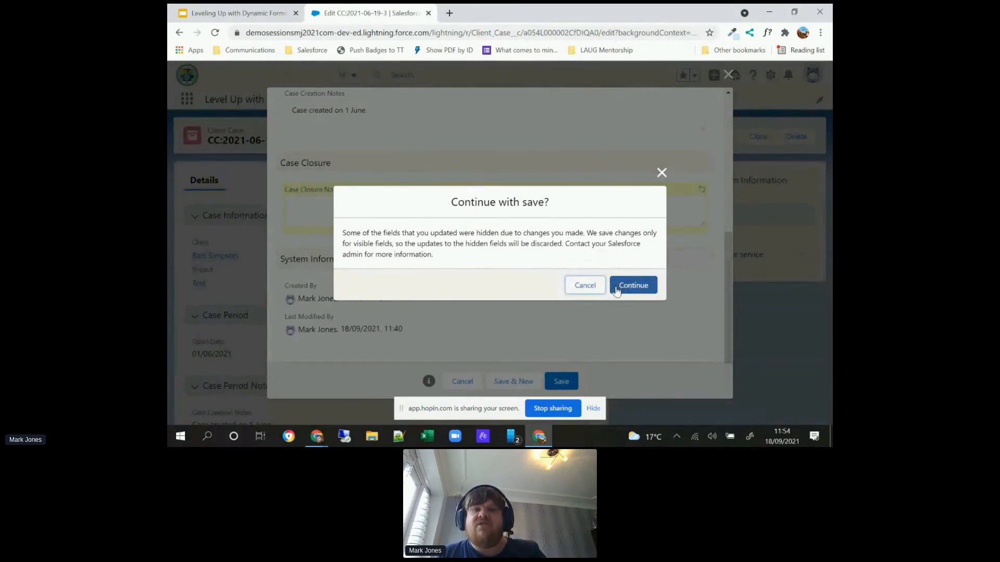
click(616, 291)
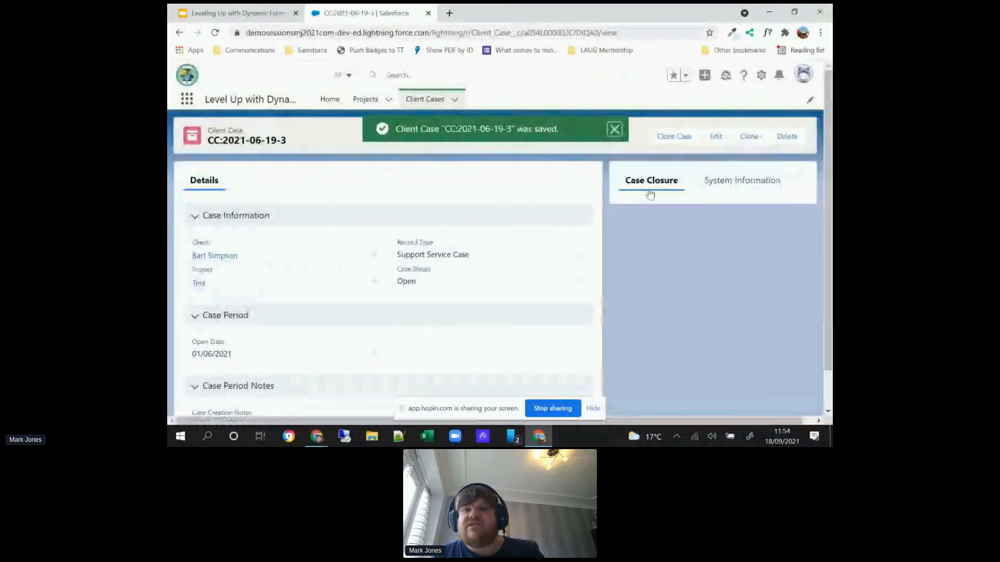
click(614, 130)
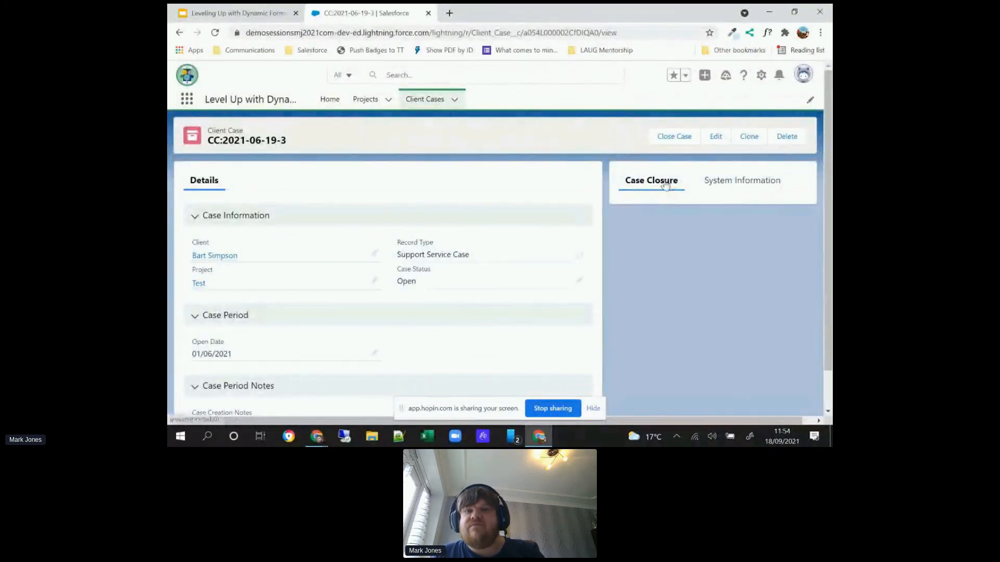
Step: Review the Close Case form and the open case's edit form, closing both without changes
click(664, 141)
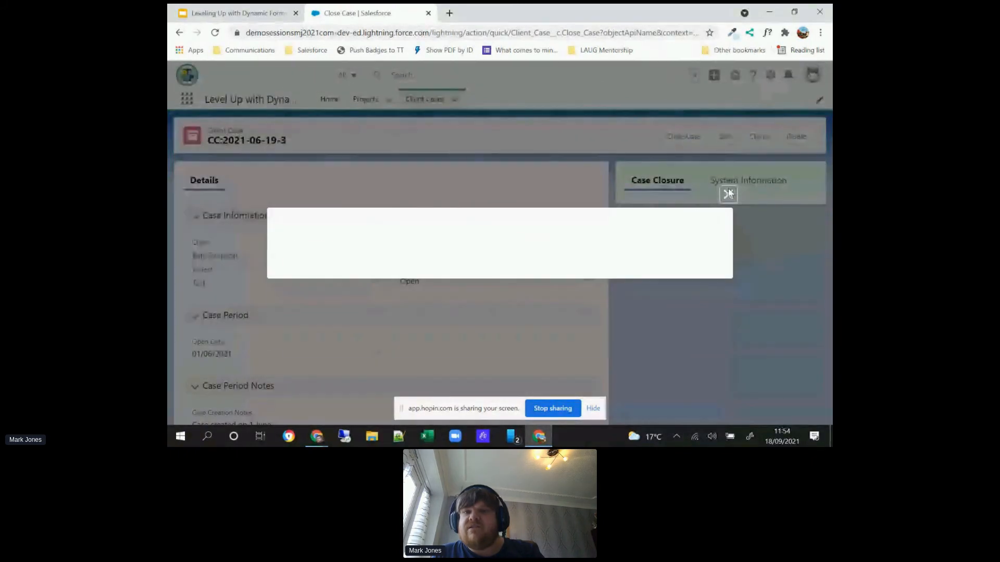
click(727, 128)
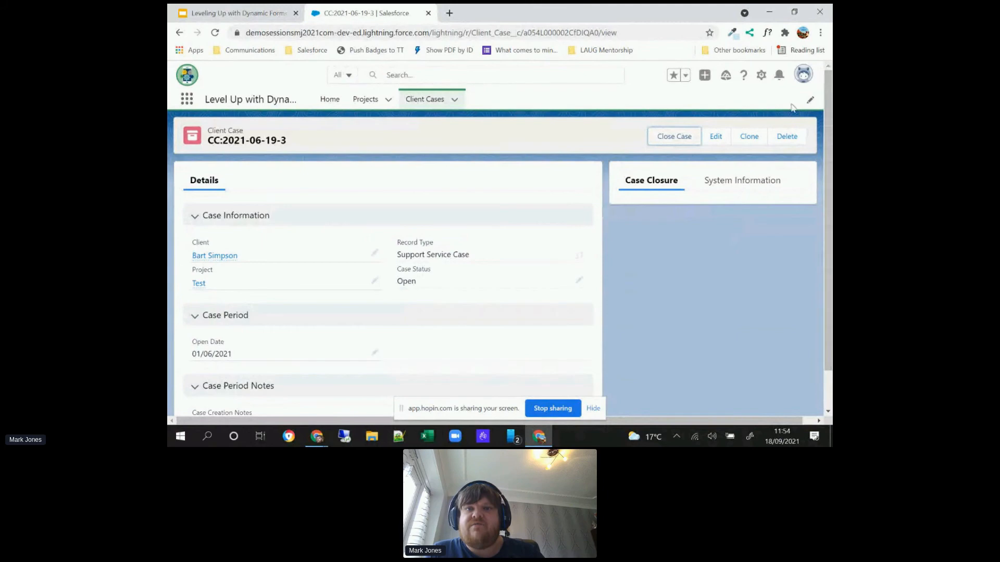
click(762, 78)
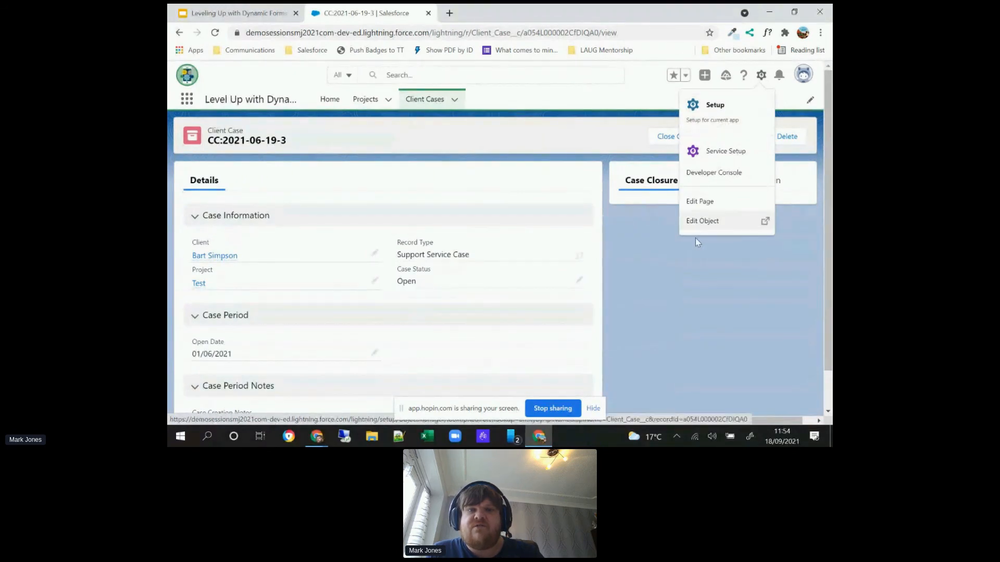
click(642, 279)
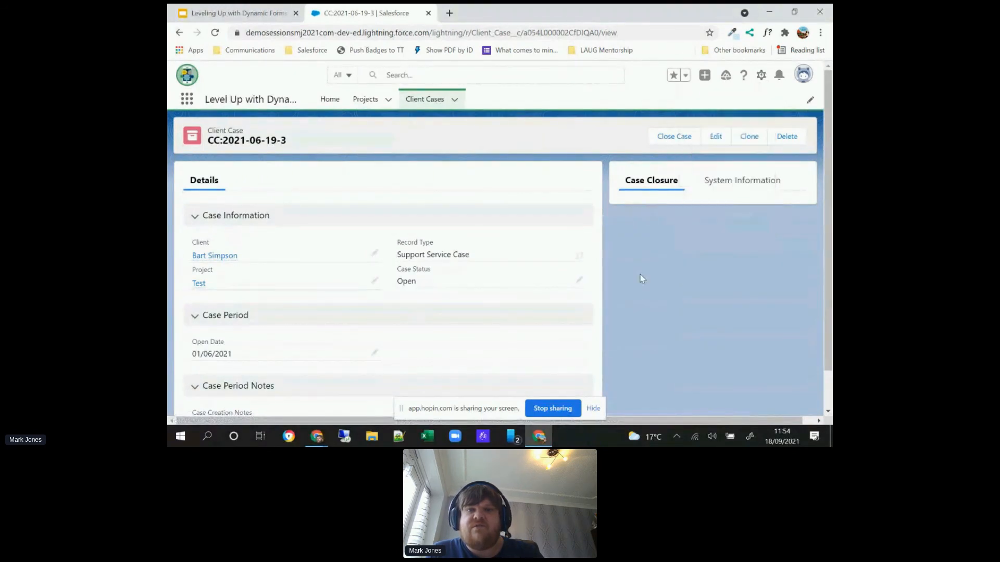
click(713, 136)
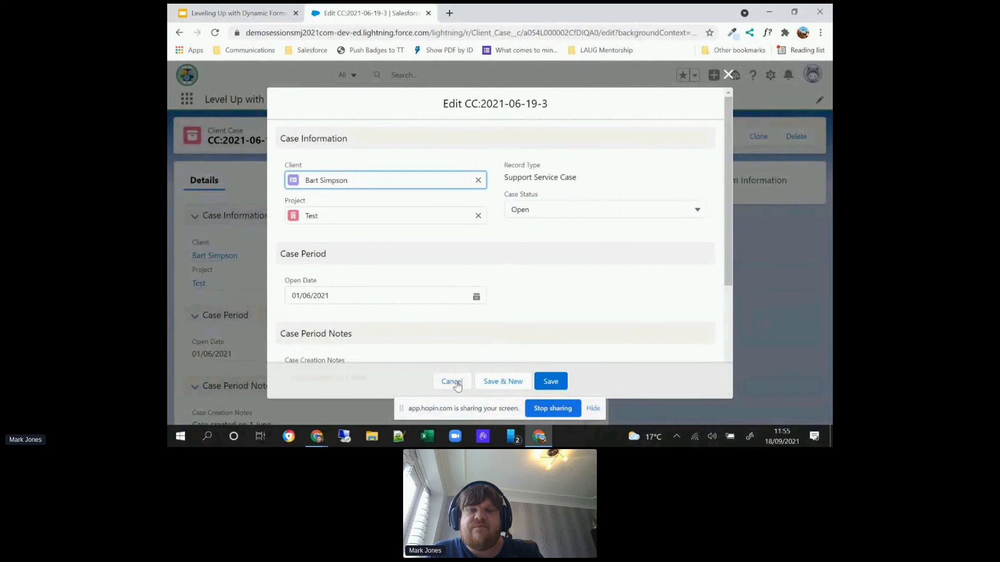
click(456, 383)
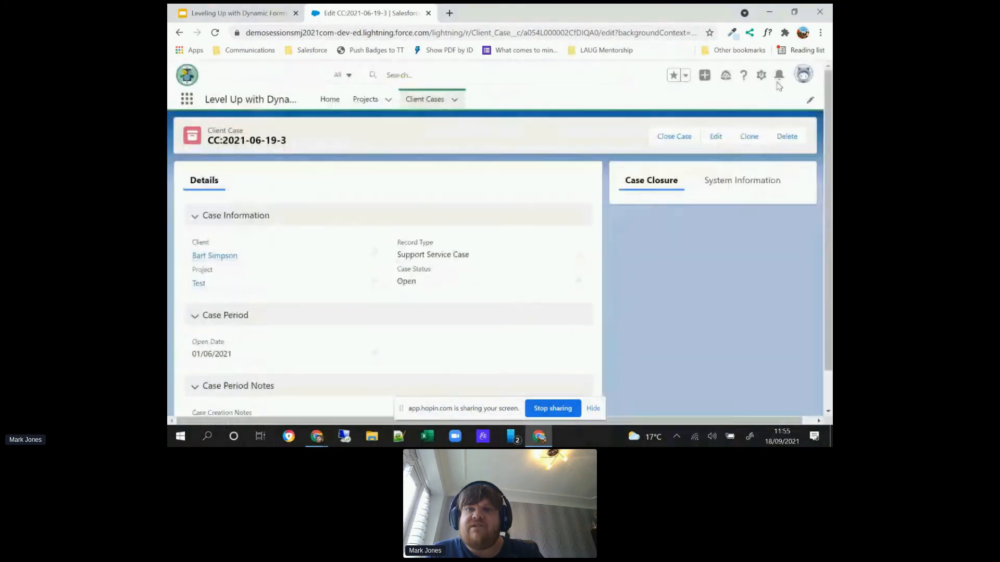
Step: Open the Client Case Record Page for editing and remove the Case Status filter from the Case Closure field section
click(761, 75)
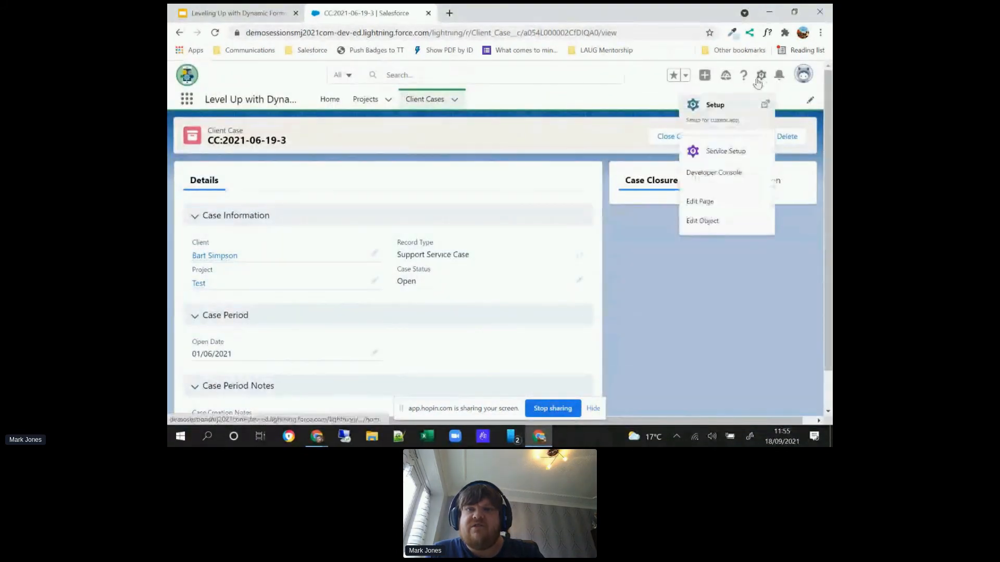
click(719, 200)
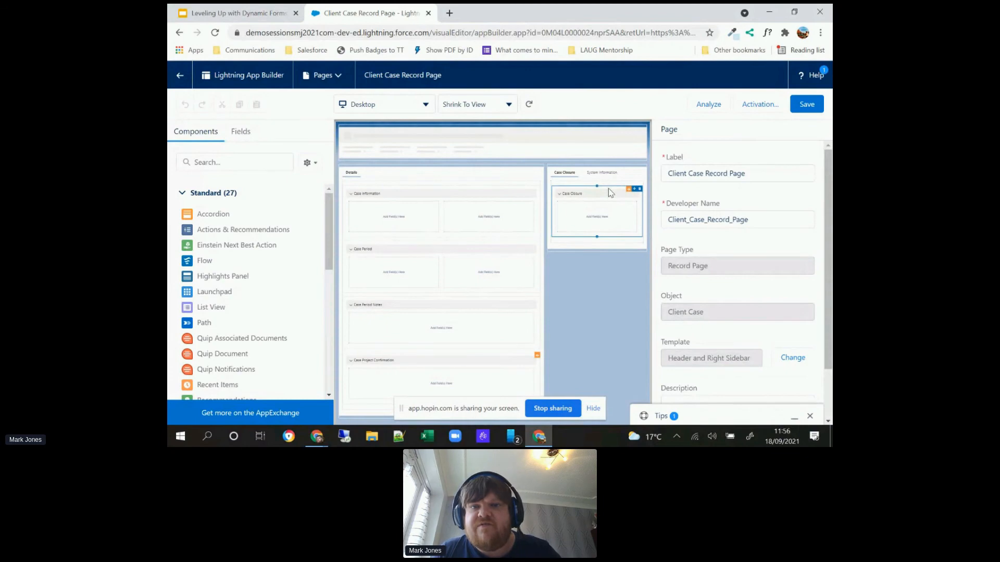
click(610, 192)
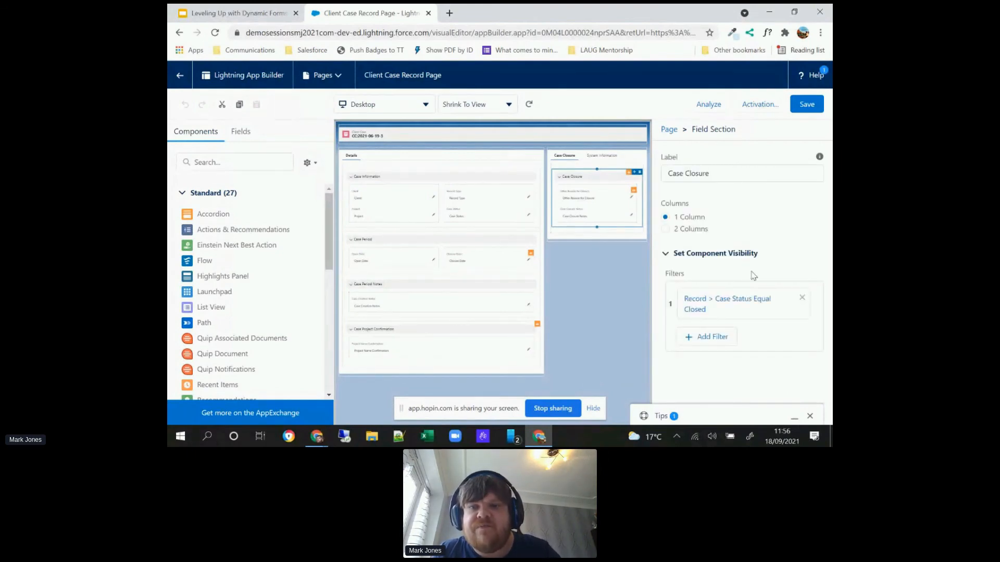
click(799, 296)
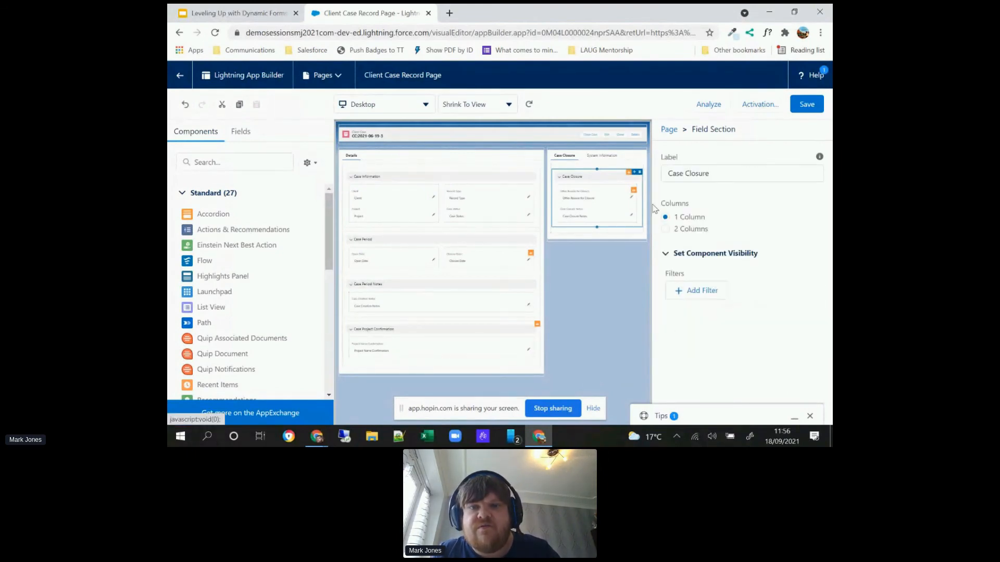
Step: Add the Reason for Closure field above Other Reason for Closure in the Case Closure section
click(607, 194)
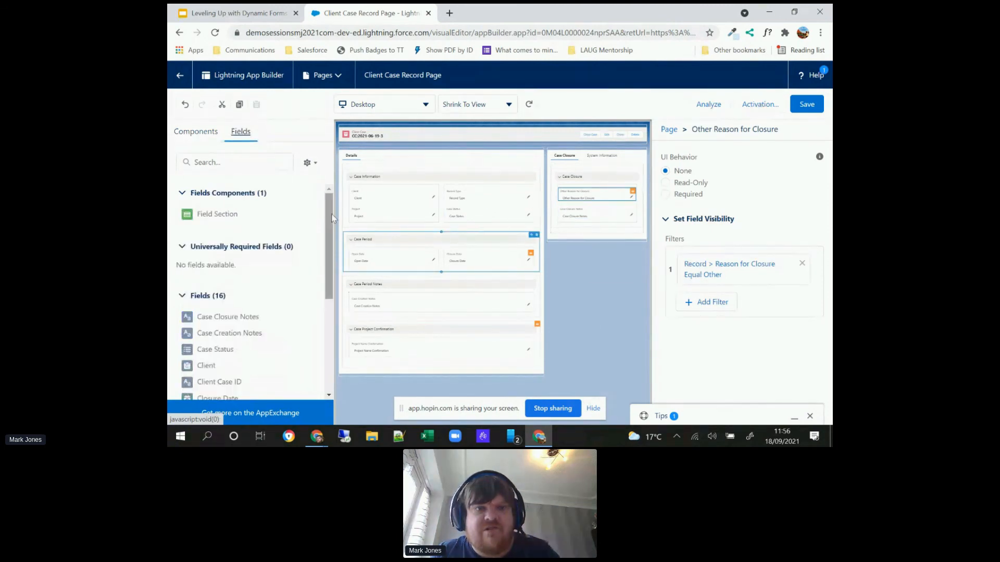
scroll(329, 221, down, 4)
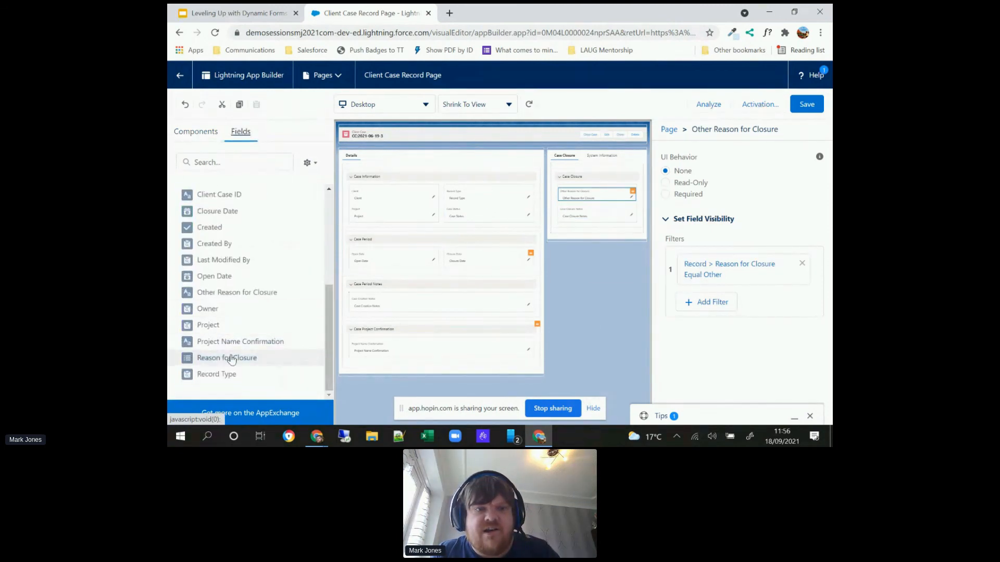
drag(230, 358, 583, 197)
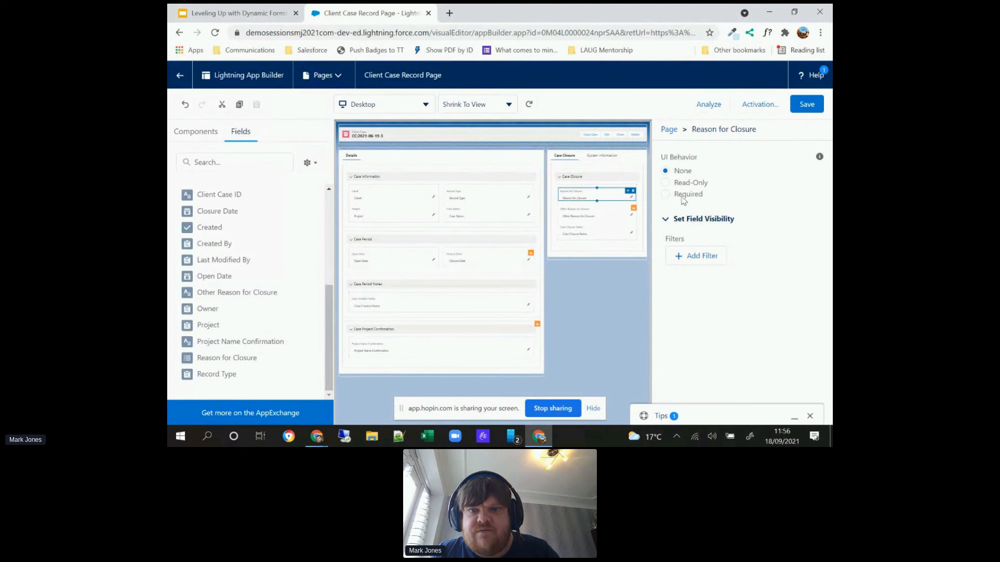
Step: Give the Reason for Closure field a visibility filter of Case Status Equal Closed
click(703, 256)
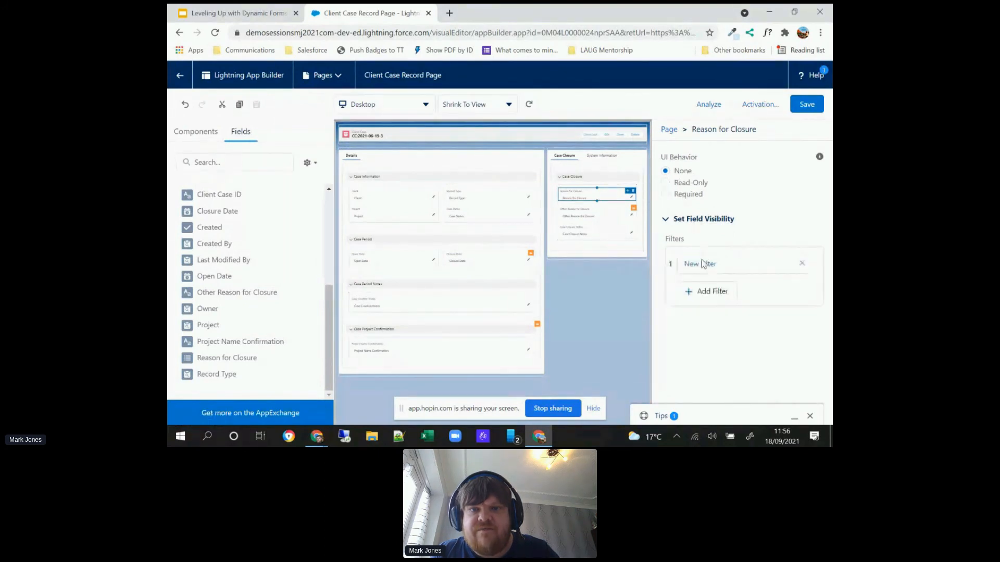
click(700, 269)
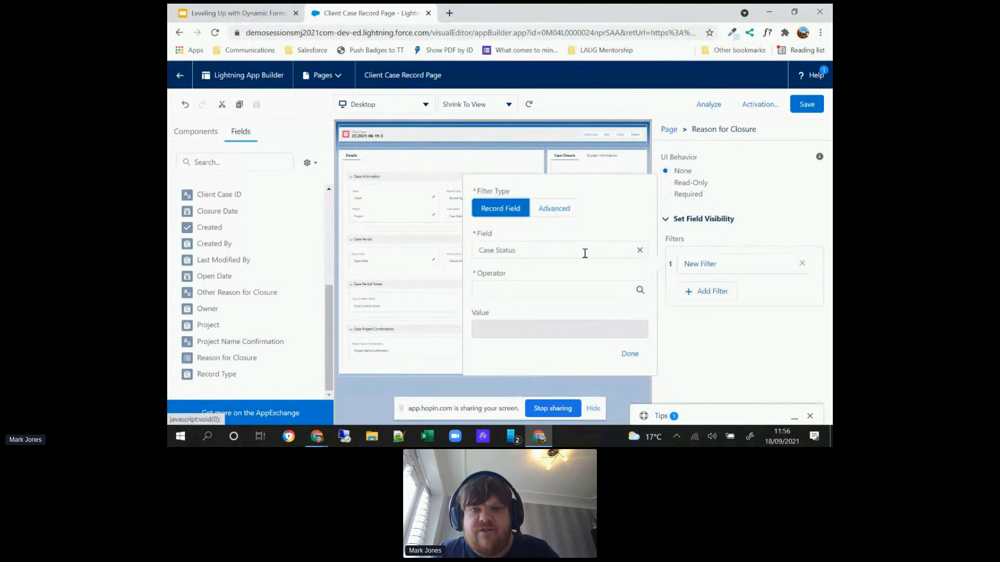
click(583, 252)
click(525, 276)
click(522, 329)
click(515, 370)
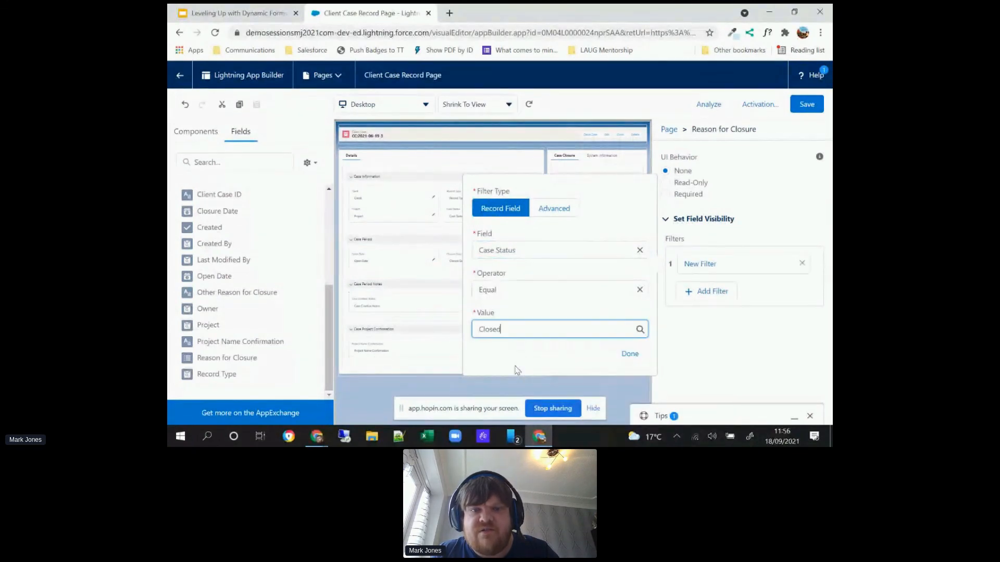
click(629, 354)
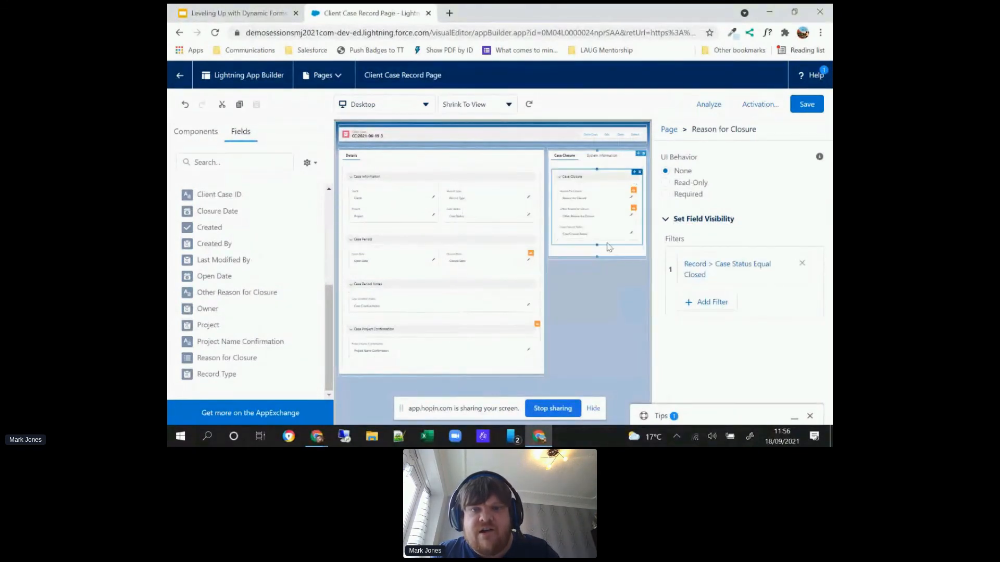
Step: Give the Case Closure Notes field a visibility filter of Case Status Equal Closed
click(603, 227)
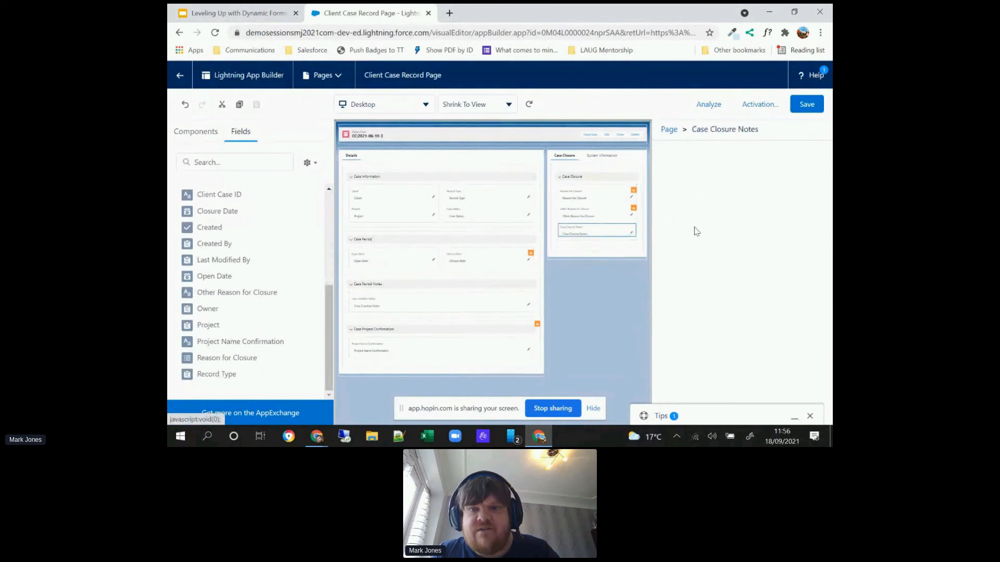
click(689, 257)
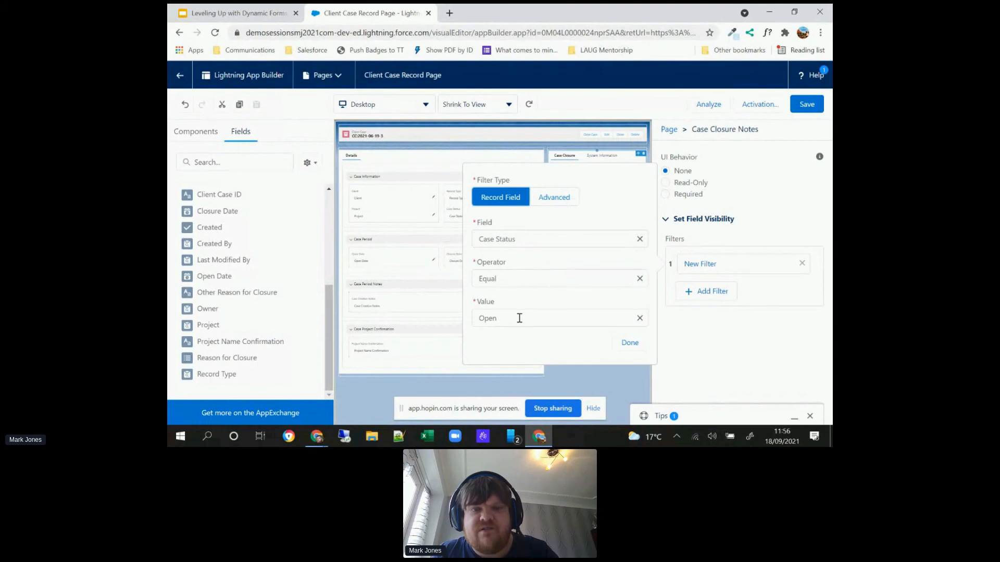
click(517, 318)
click(514, 359)
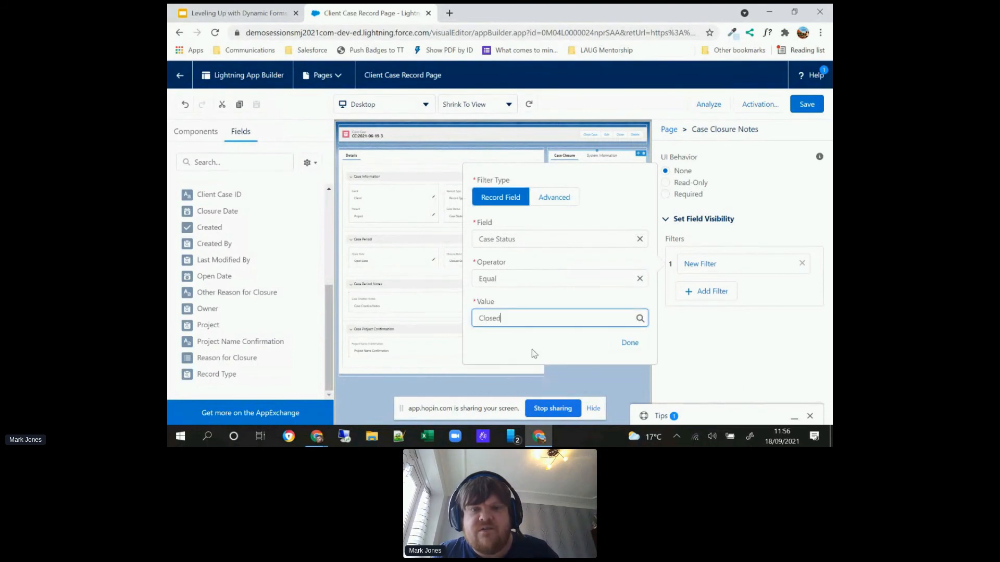
click(629, 343)
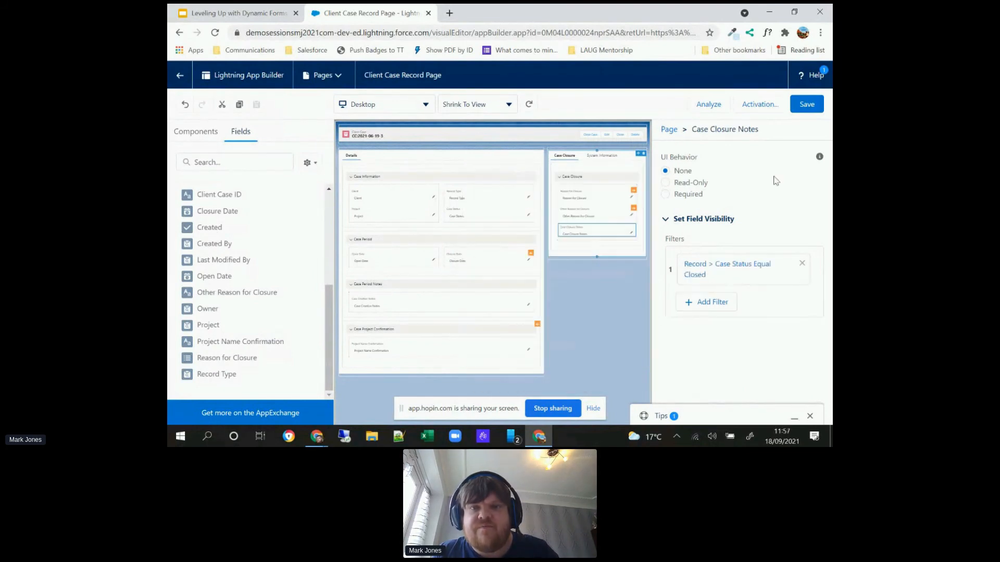
Step: Save the Client Case Record Page changes and return from the page builder to the client case record
click(814, 110)
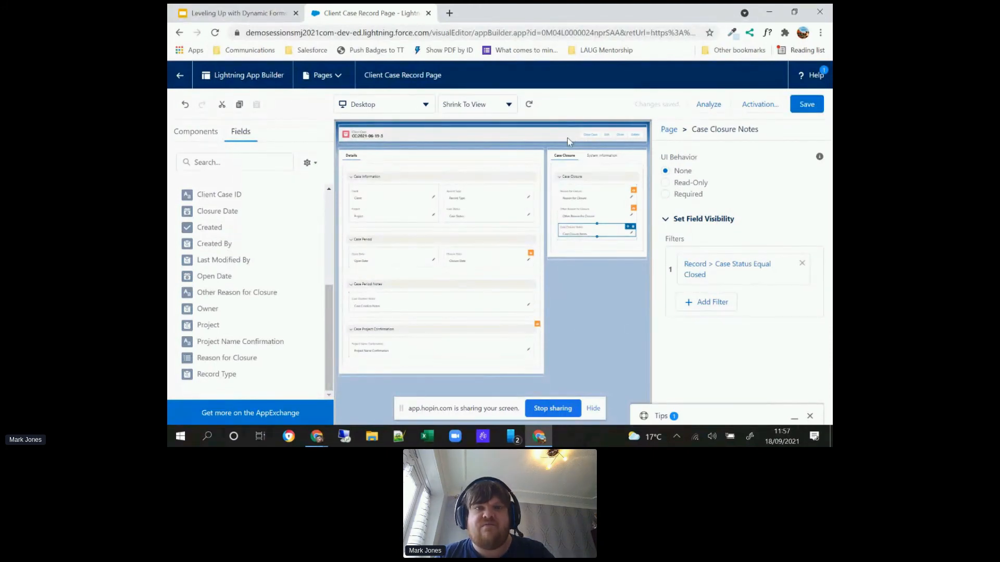
click(179, 76)
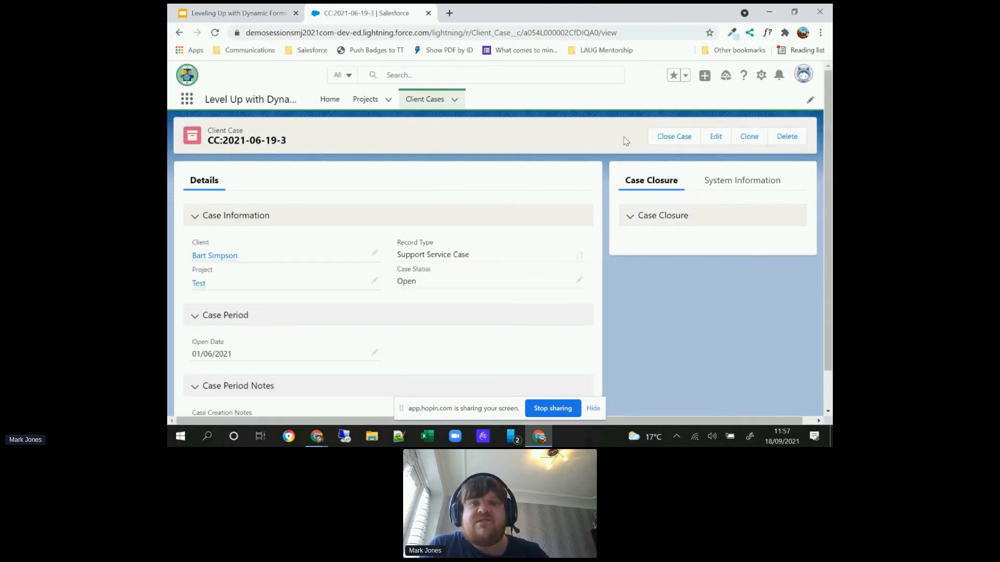
Step: Open the client case for editing and set its Case Status to Closed
click(713, 138)
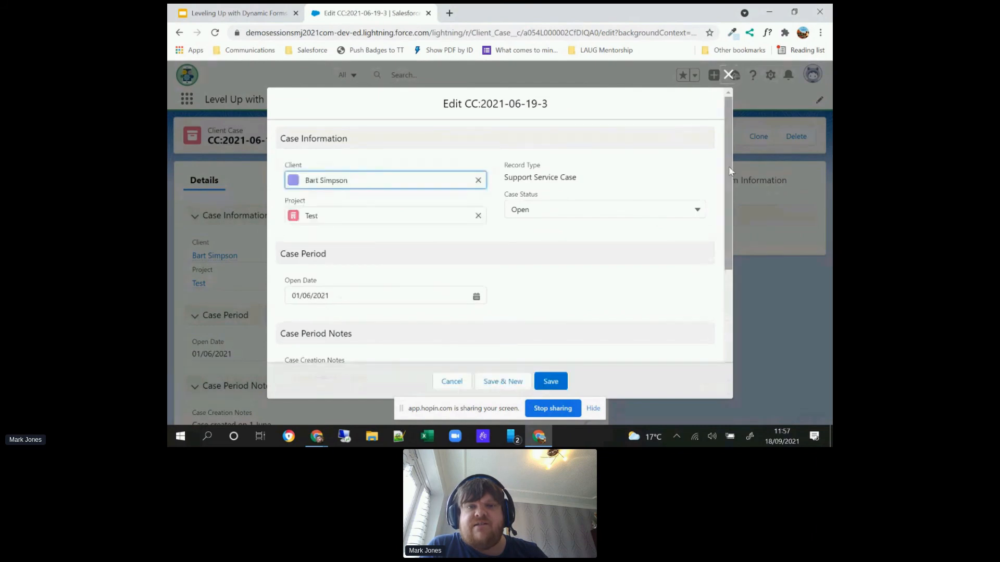
mouse_move(728, 170)
mouse_down()
mouse_move(727, 282)
mouse_move(720, 154)
mouse_up()
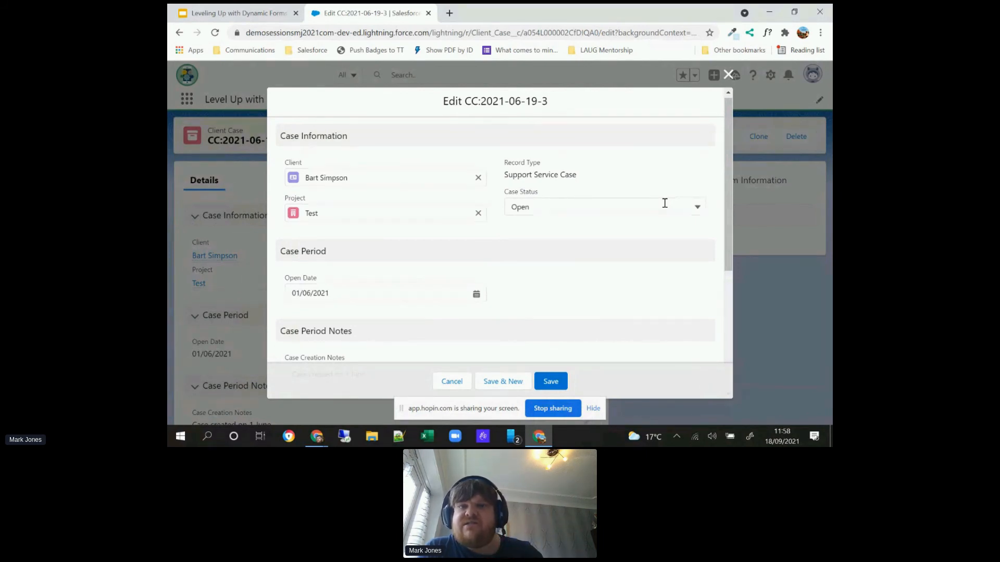
click(663, 205)
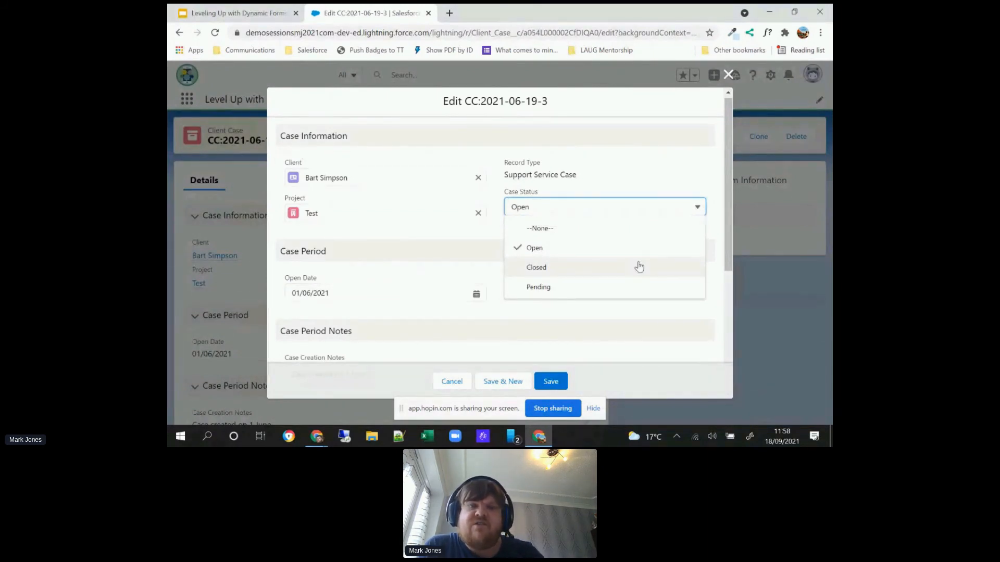
click(638, 267)
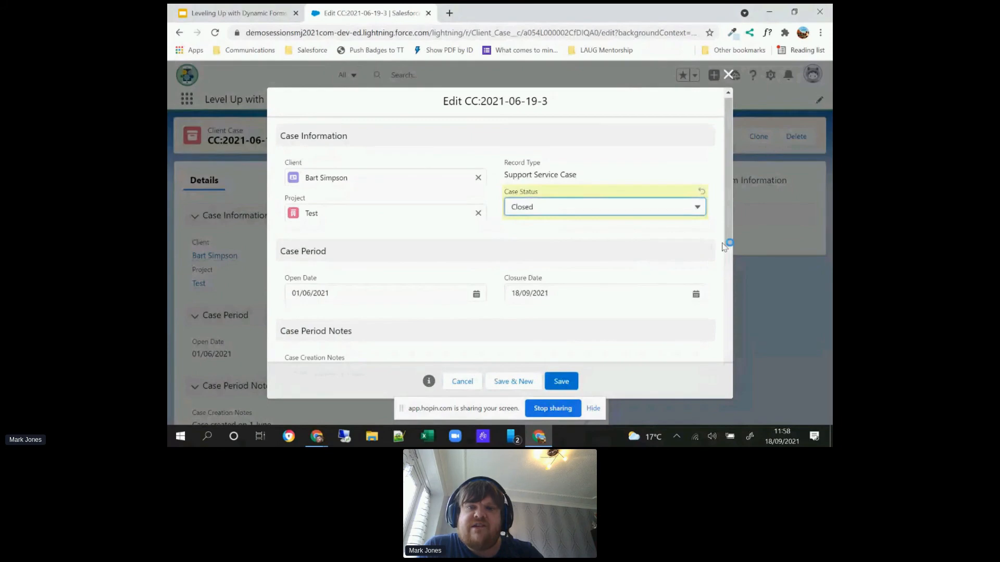
Step: Enter "Client did not engage with the service." as the Case Closure Notes
drag(725, 227, 726, 359)
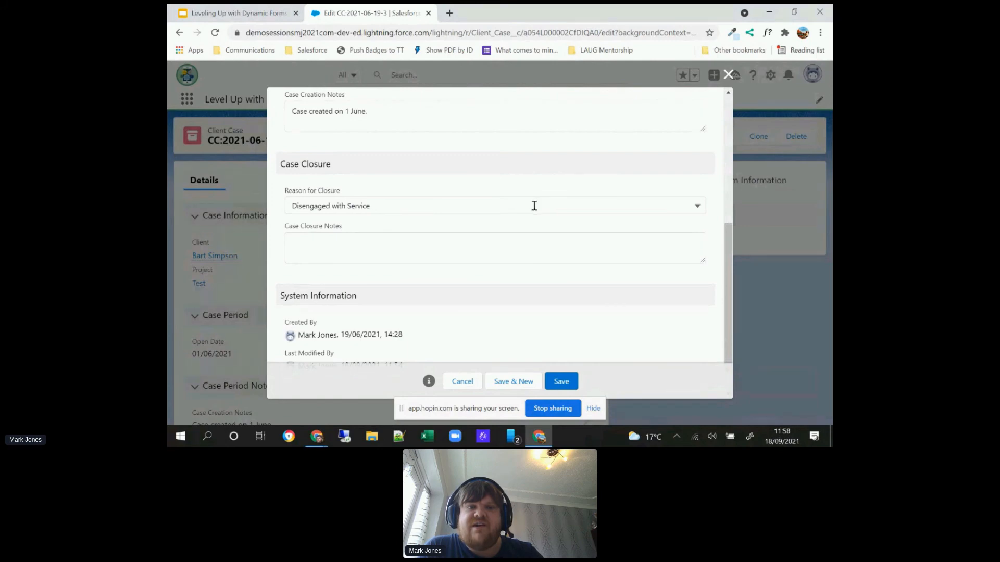
click(520, 238)
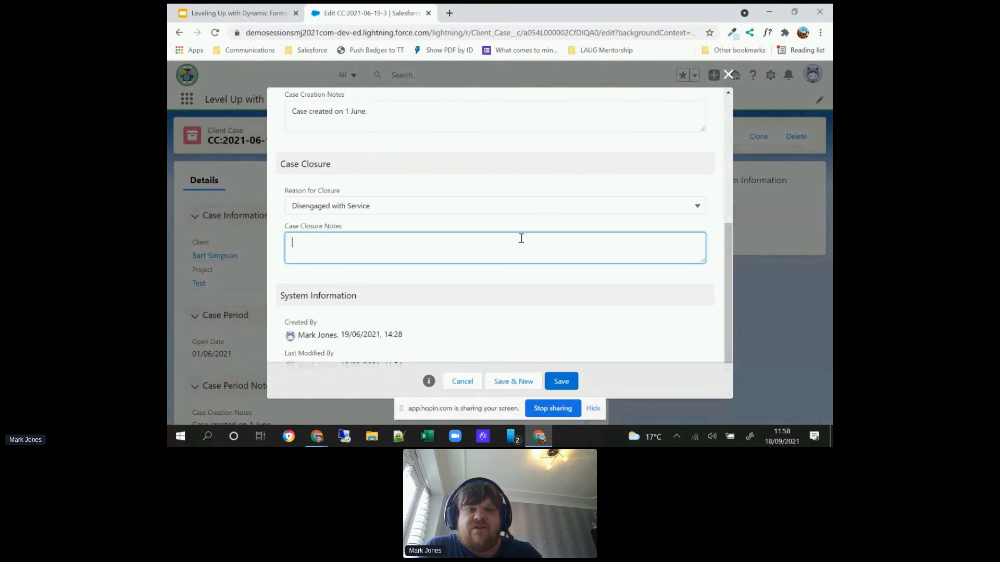
text(Client did not engage with the service.)
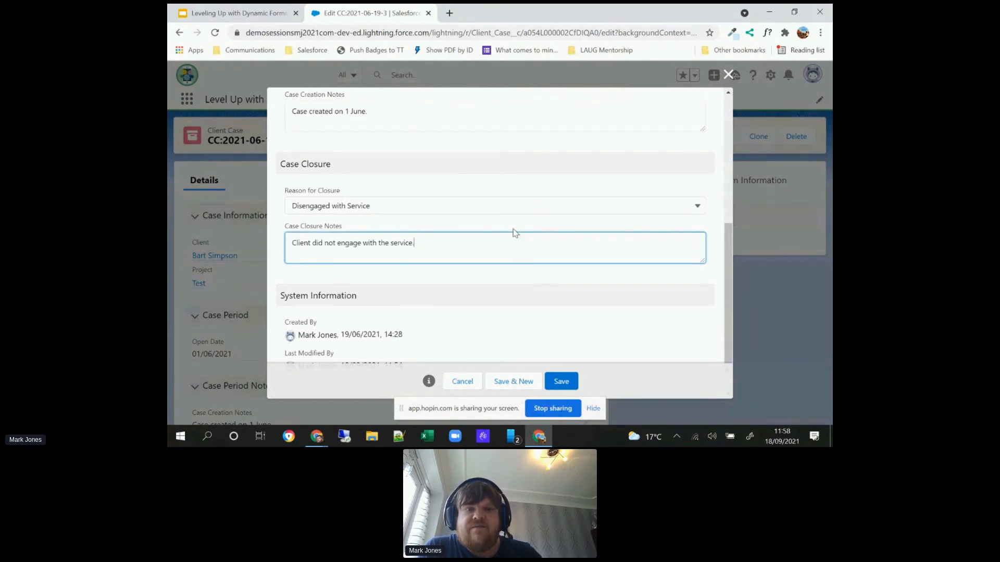
Step: Set Reason for Closure to Other with "Test" as the Other Reason for Closure, and save the client case
click(496, 203)
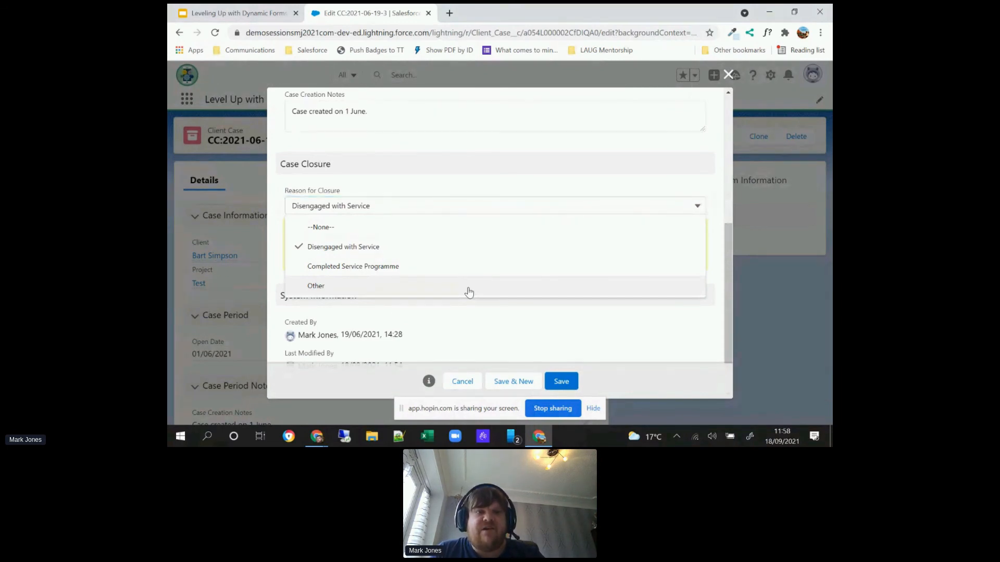
click(469, 287)
click(449, 242)
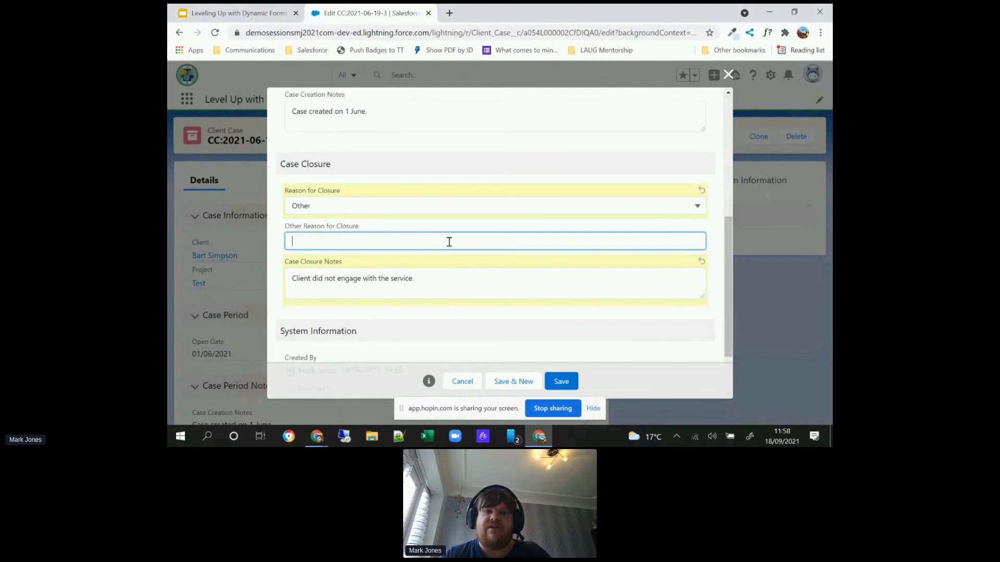
text(Test)
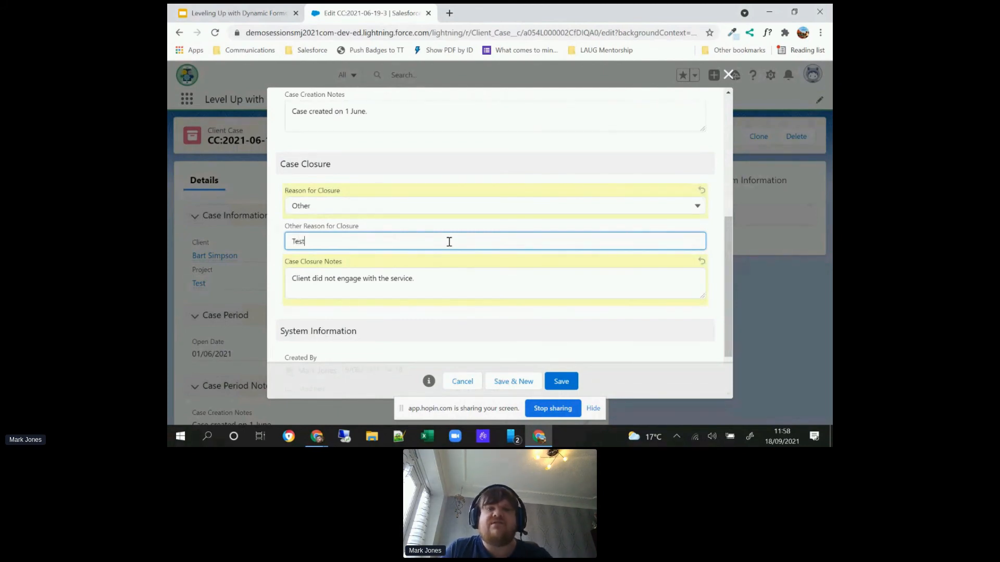
click(555, 386)
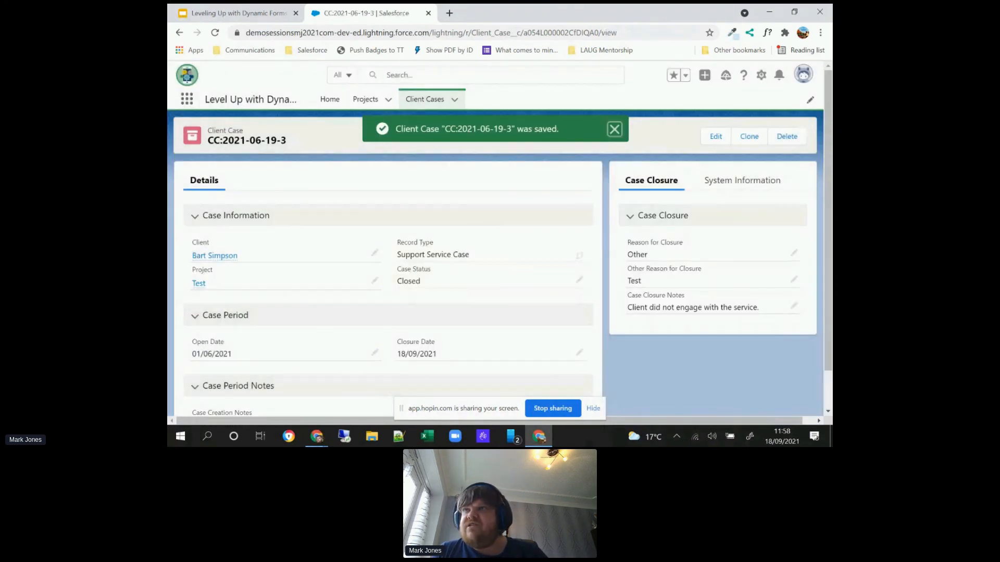
key(alt+Tab)
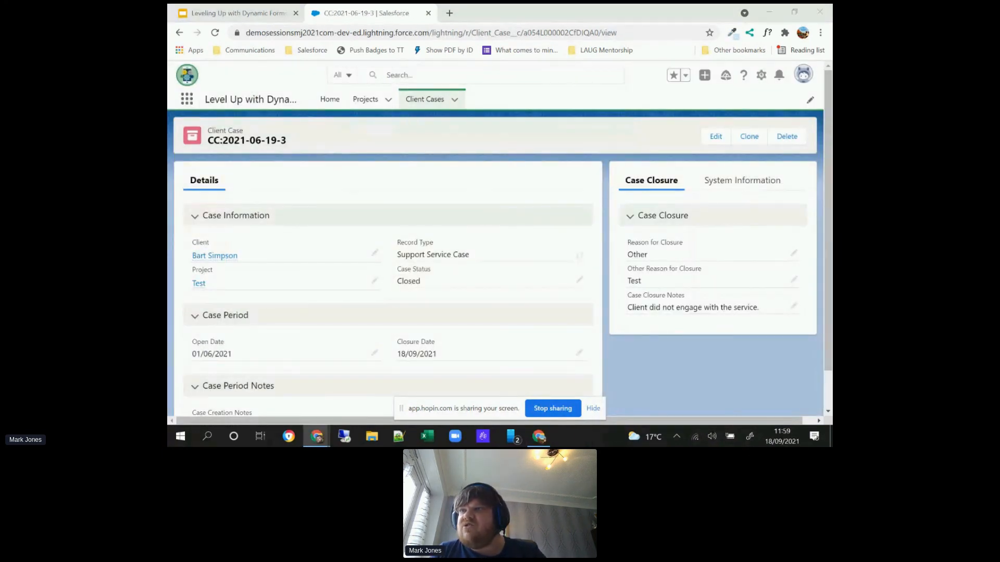